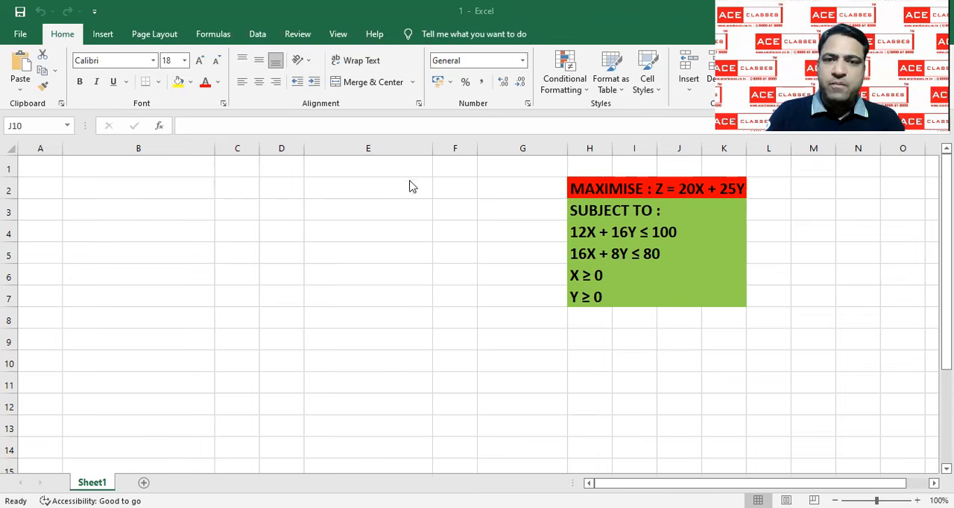
# Enter the row label DECISION VARIABLES in cell B2
pyautogui.click(167, 193)
pyautogui.write('D')
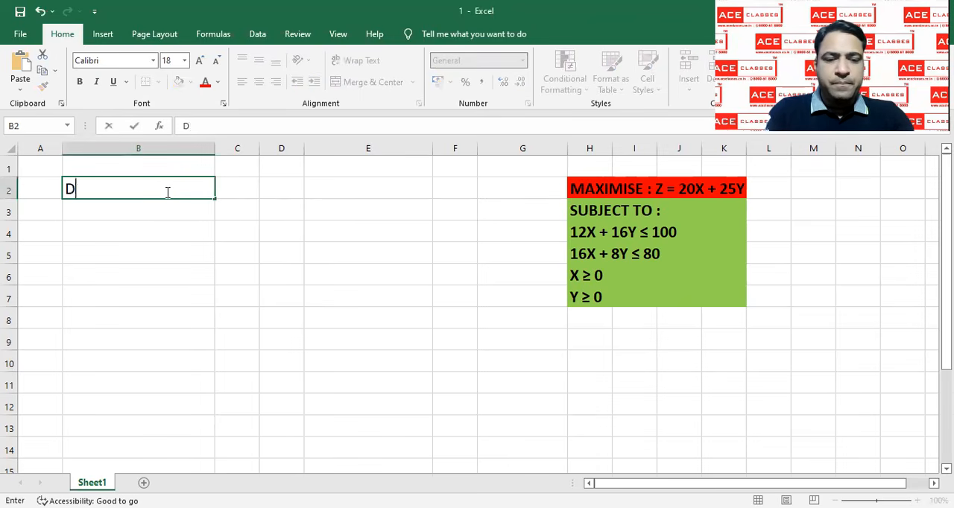
pyautogui.write('ECISION VR')
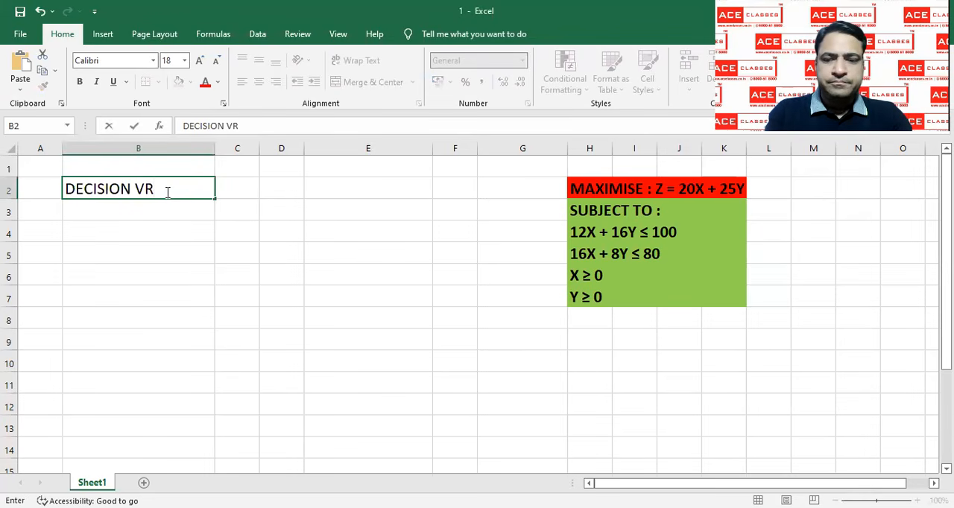
pyautogui.press('BackSpace')
pyautogui.write('A')
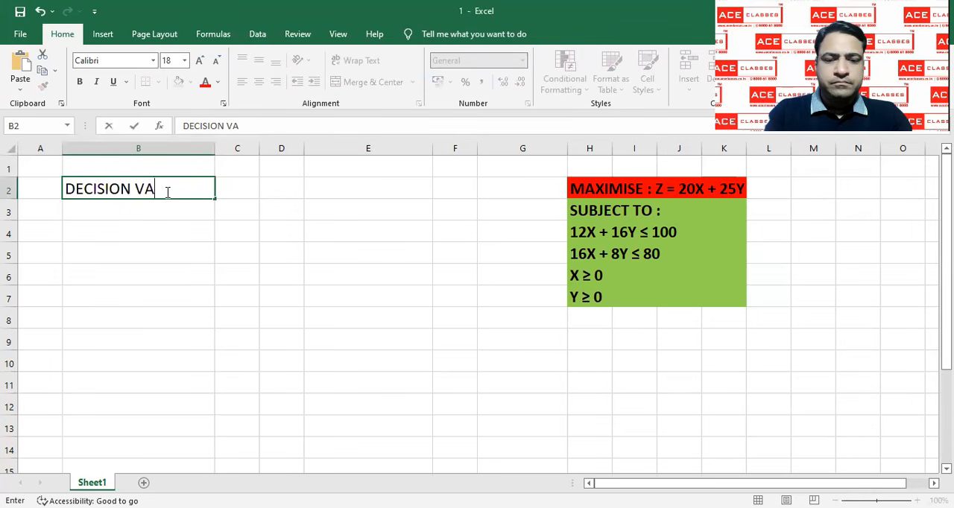
pyautogui.write('RIABLES')
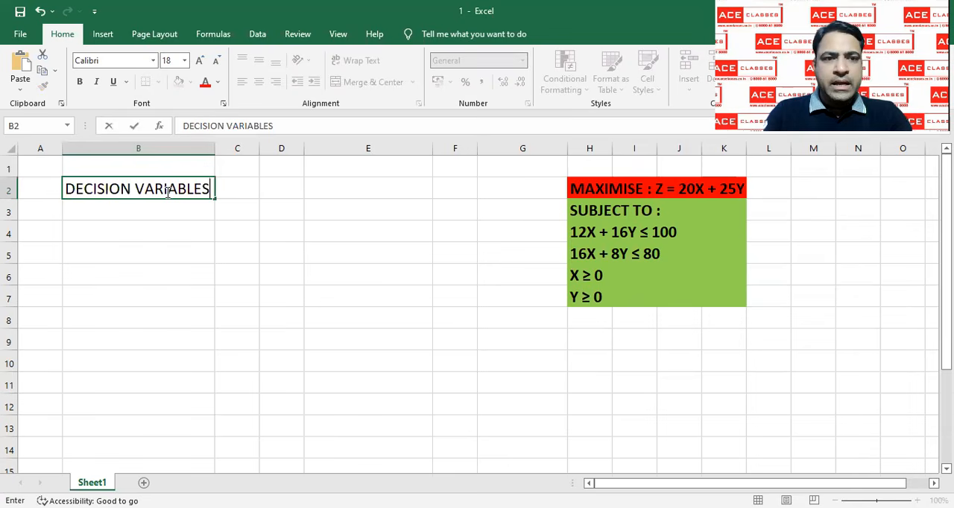
pyautogui.press('Tab')
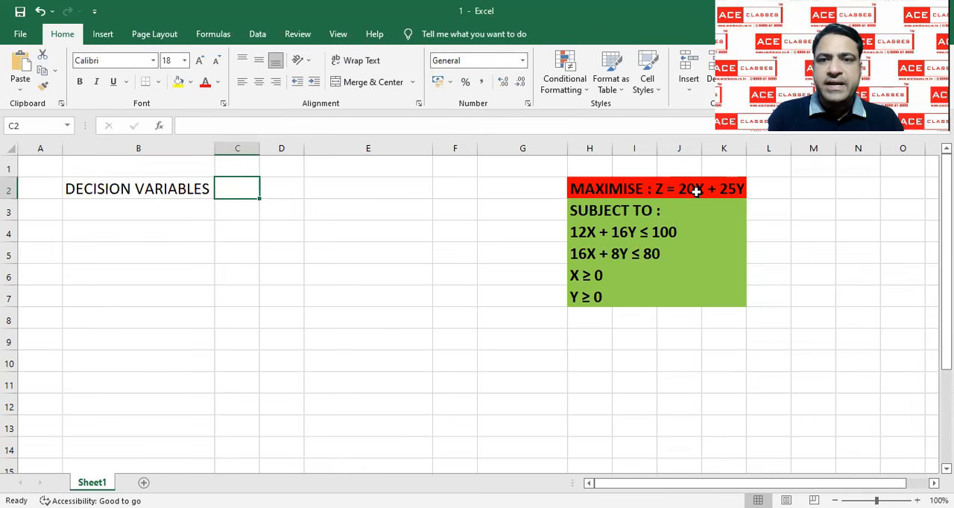
# Enter the variable headings X in C2 and Y in D2
pyautogui.write('X')
pyautogui.press('Tab')
pyautogui.write('Y')
pyautogui.press('Tab')
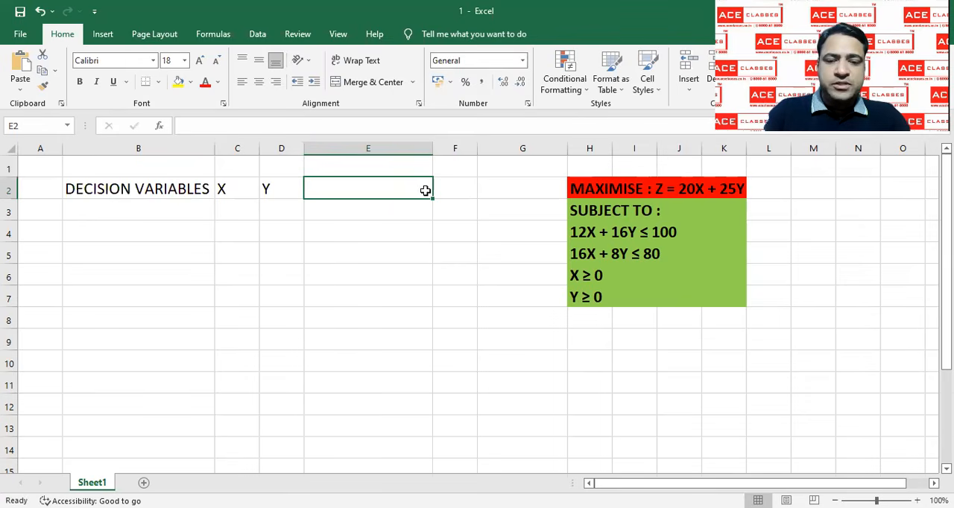
# Enter the heading OBJECTIVE VALUE in cell E2, beside the variable headings
pyautogui.write('OBJECTIVE VALUE')
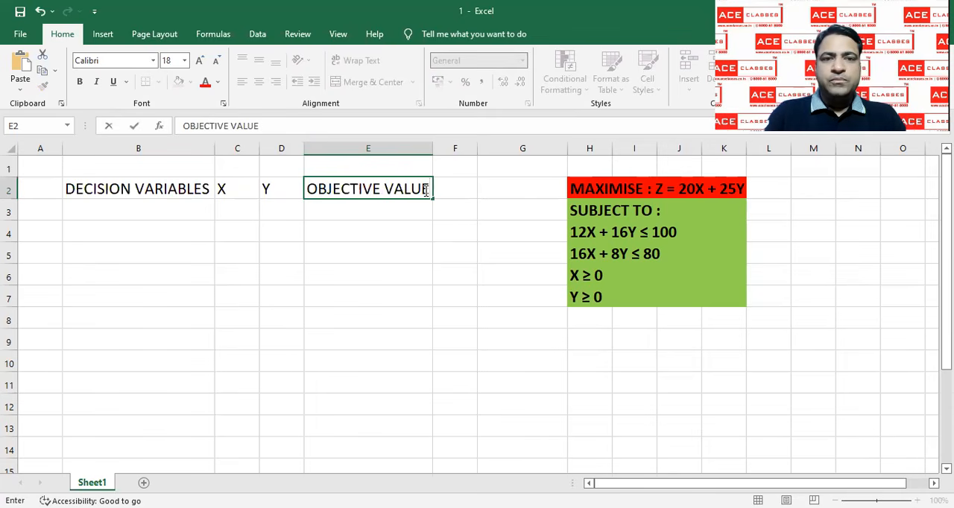
pyautogui.press('Return')
pyautogui.press('Up')
pyautogui.press('Left')
pyautogui.press('Left')
pyautogui.press('Right')
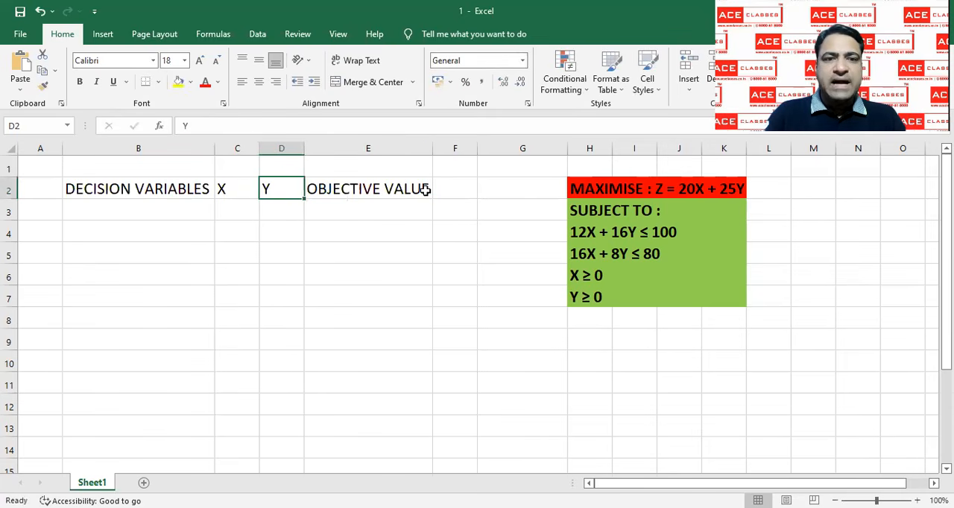
pyautogui.press('Right')
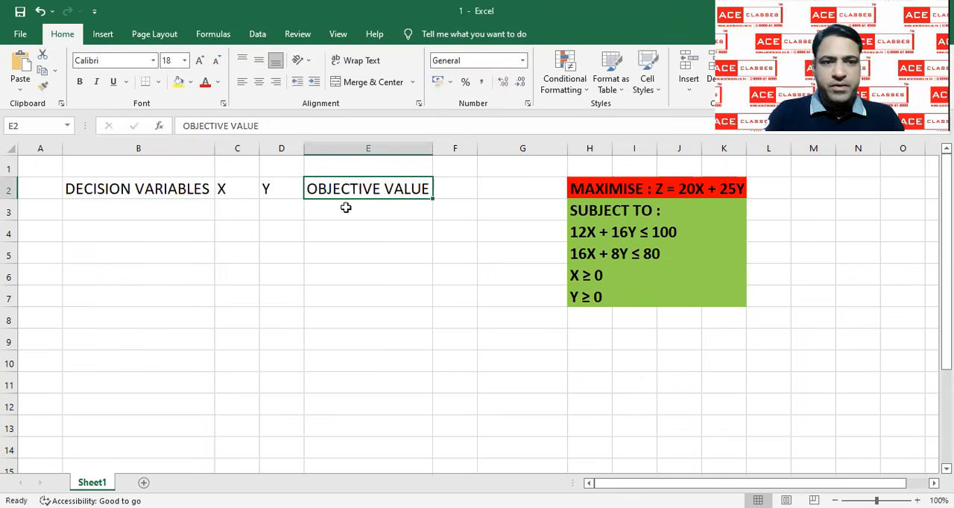
# Enter the row label VALUES in B3, leaving the value cells beside it empty
pyautogui.click(193, 210)
pyautogui.write('V')
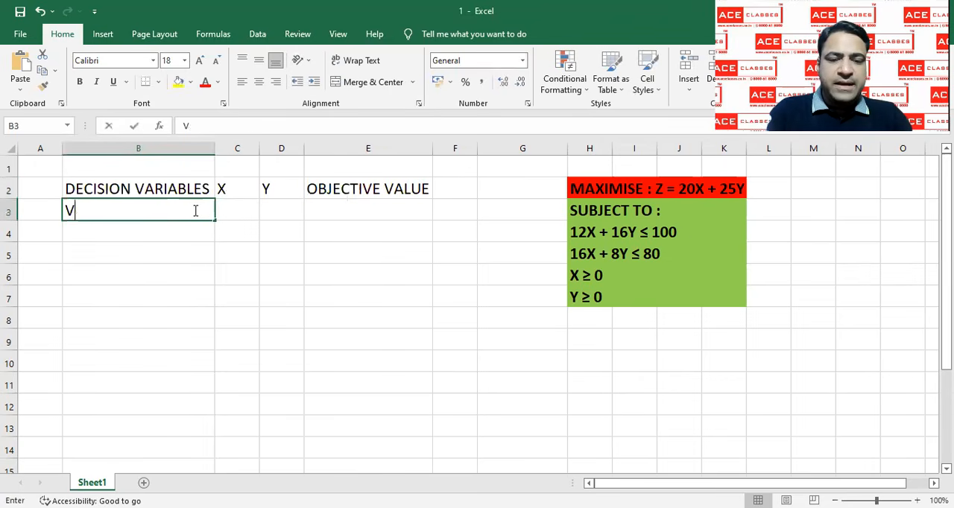
pyautogui.write('ALUES')
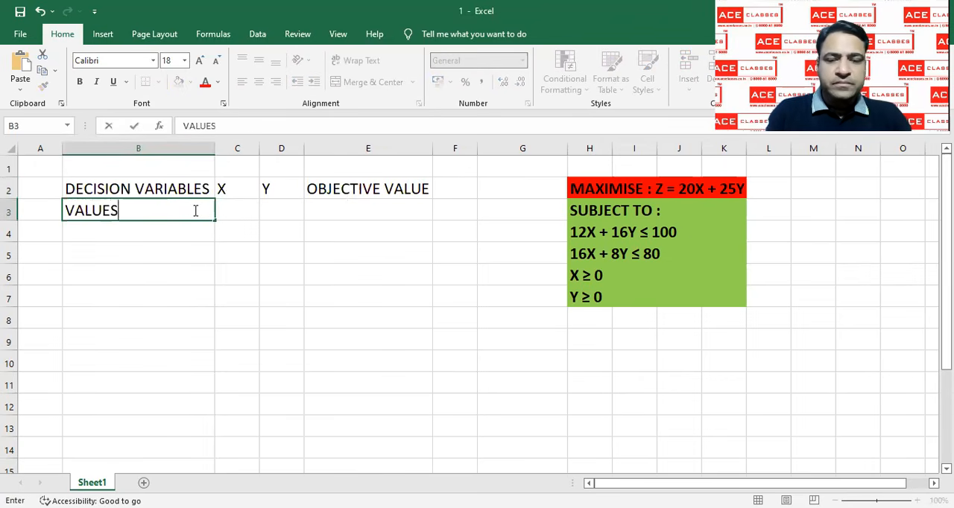
pyautogui.press('Right')
pyautogui.press('Right')
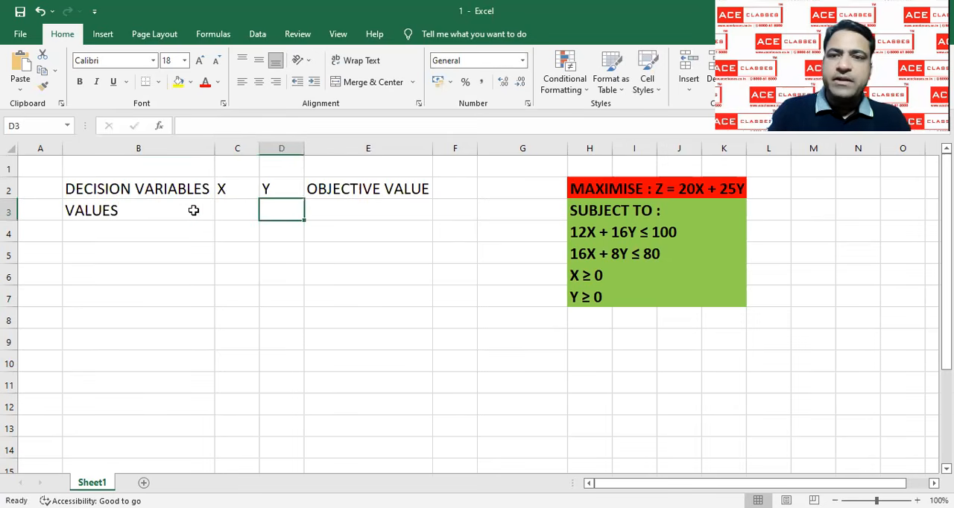
pyautogui.press('Right')
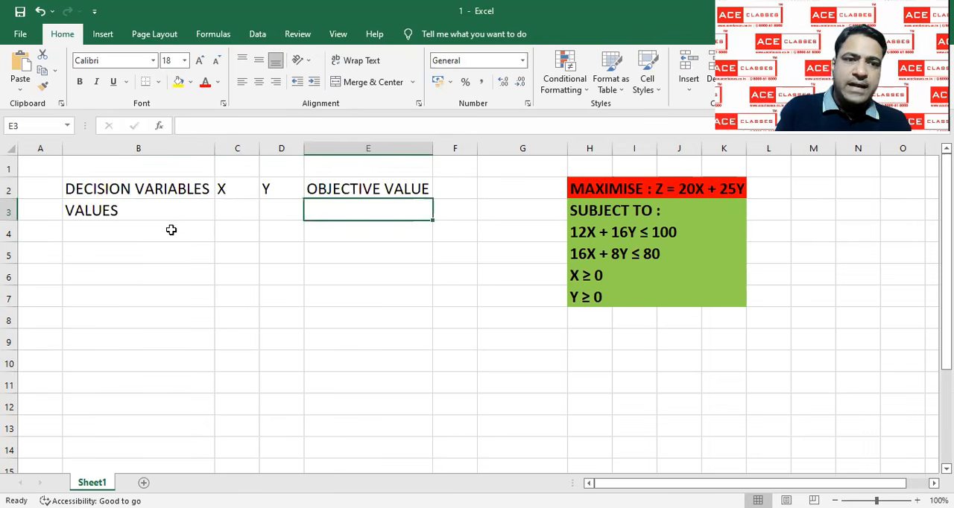
# Label B4 COEFFICIENTS and enter the objective function coefficients 20 in C4 and 25 in D4
pyautogui.click(171, 230)
pyautogui.write('C')
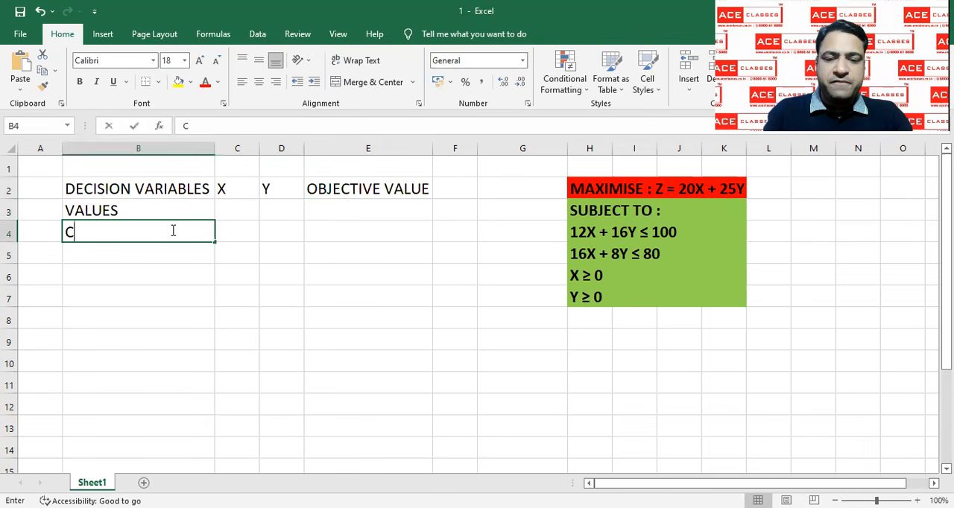
pyautogui.write('OEFFICIENTS')
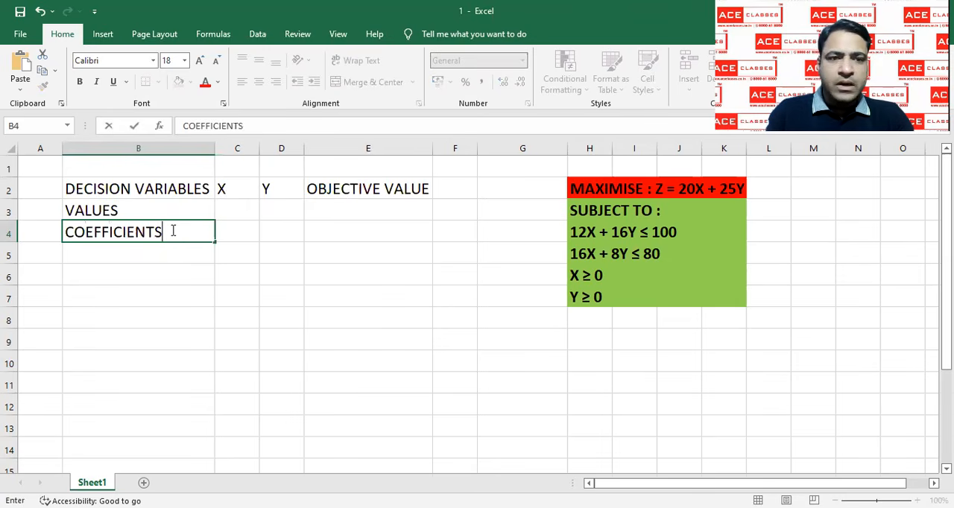
pyautogui.press('Tab')
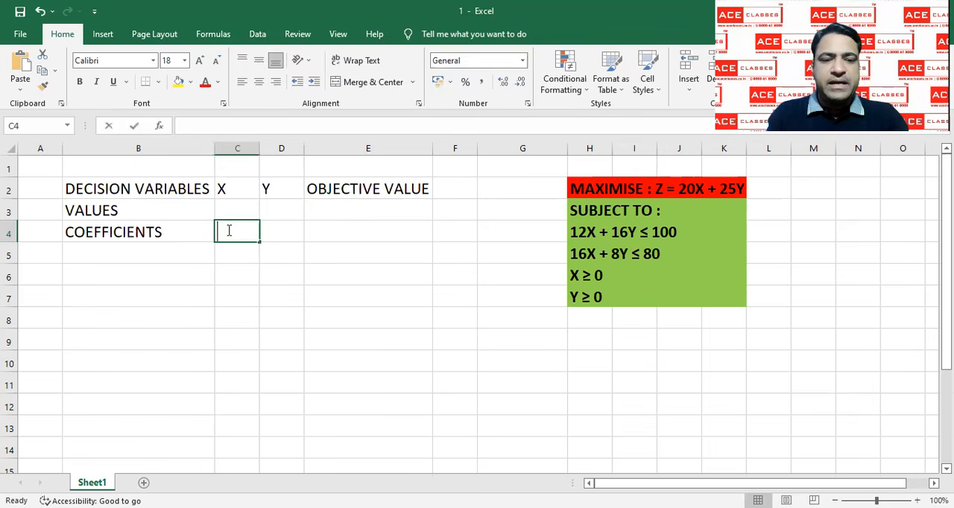
pyautogui.write('20')
pyautogui.press('Tab')
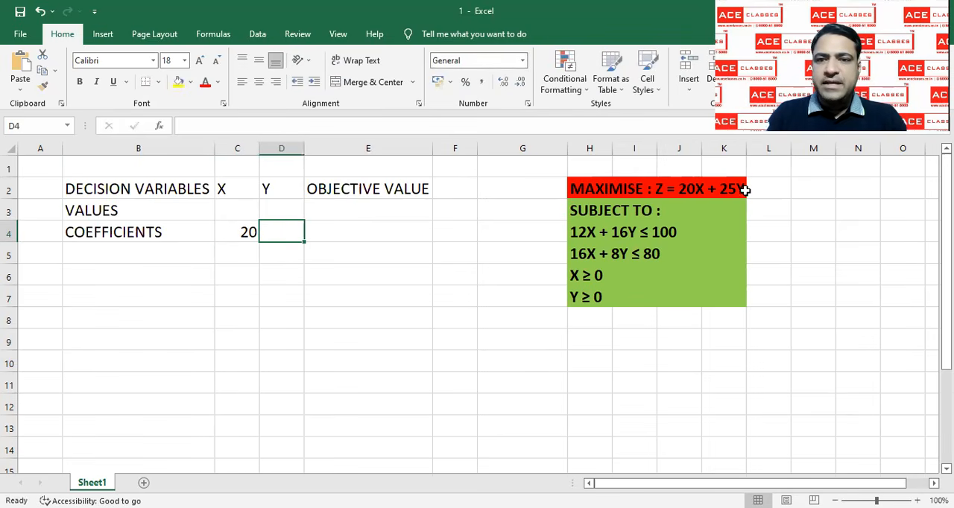
pyautogui.write('25')
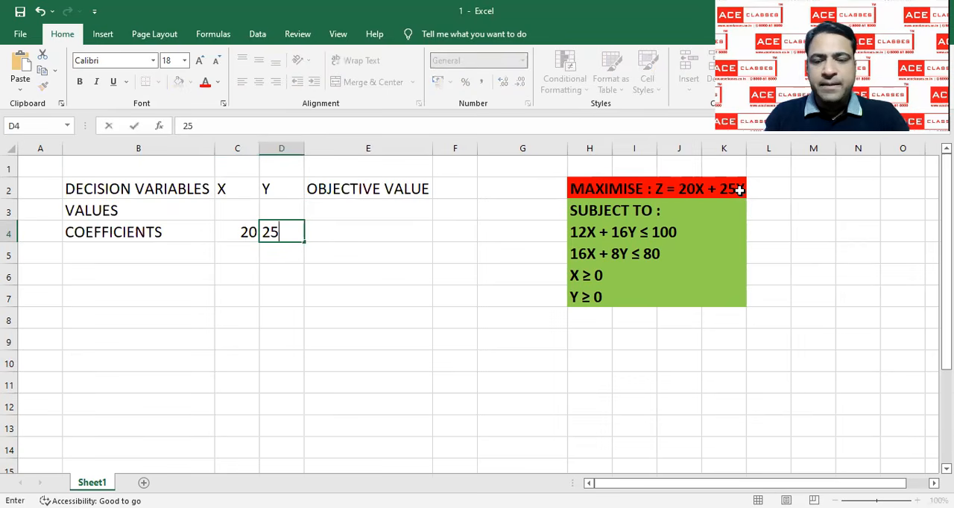
pyautogui.press('Return')
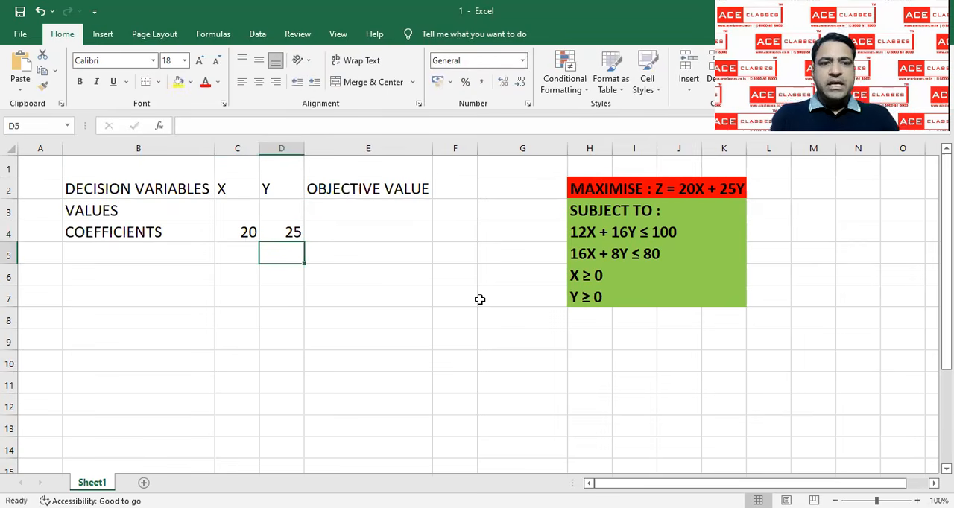
# Enter the row label CONSTRAINT 1 in cell B7
pyautogui.click(188, 296)
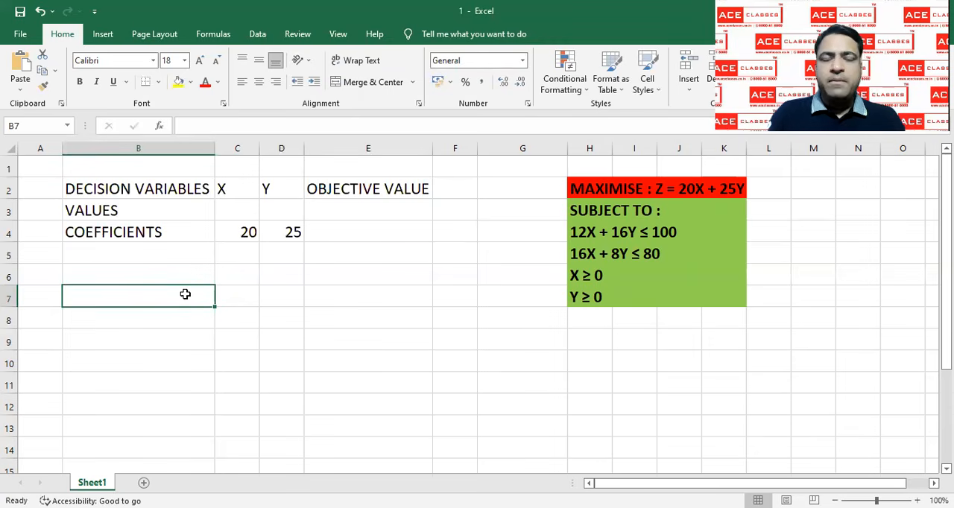
pyautogui.write('C')
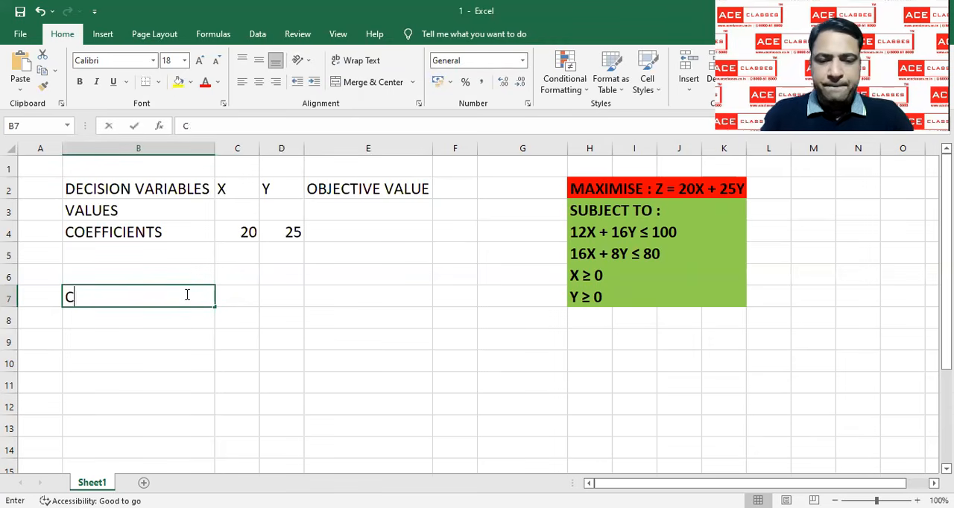
pyautogui.write('ONSTRAINTS')
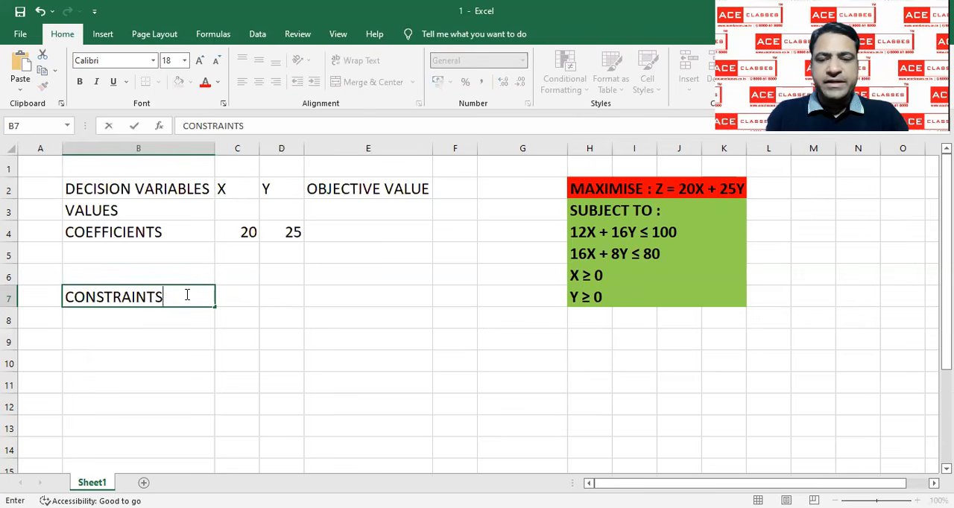
pyautogui.press('BackSpace')
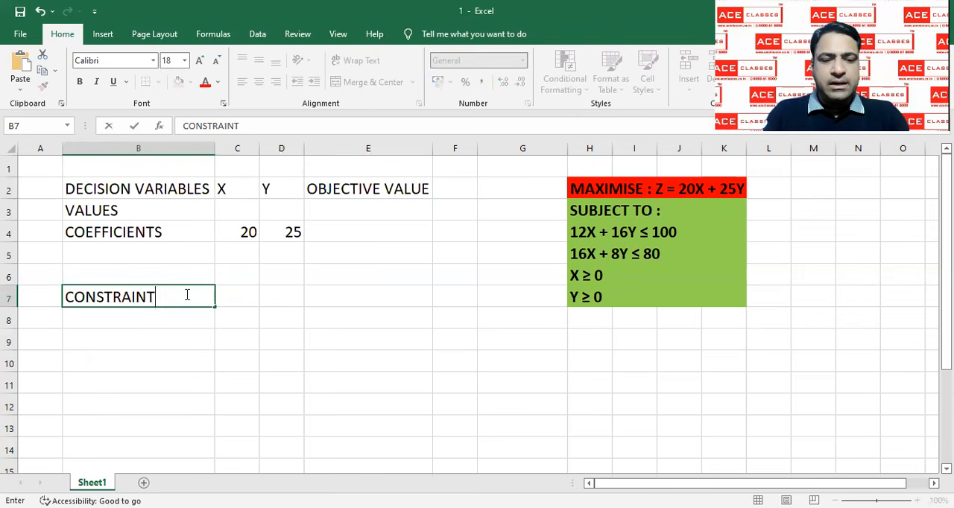
pyautogui.write('1')
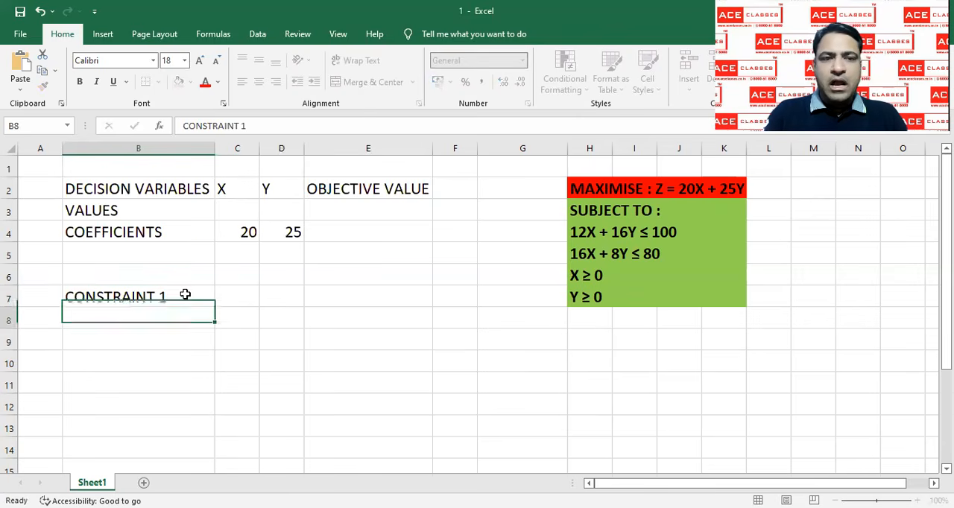
pyautogui.press('Return')
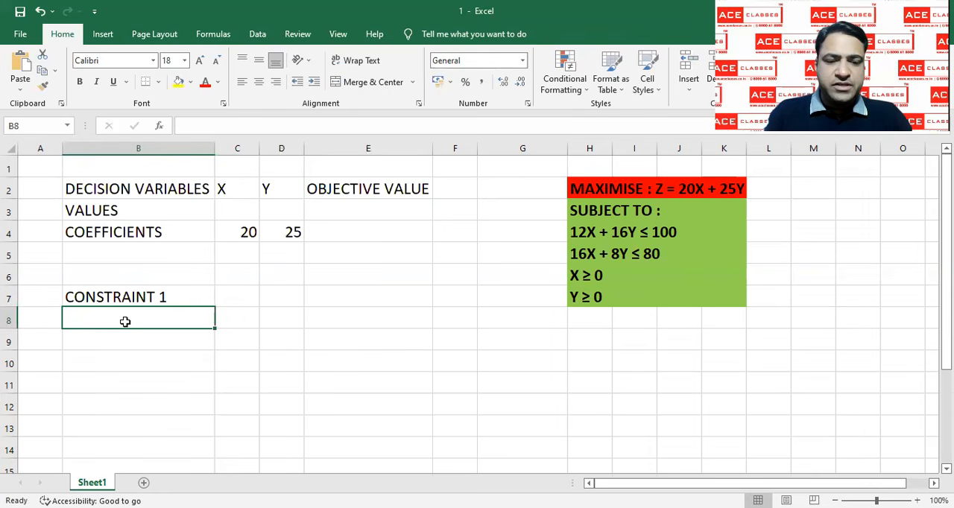
# Enter the row label CONSTRAINT 2 in cell B8
pyautogui.write('C')
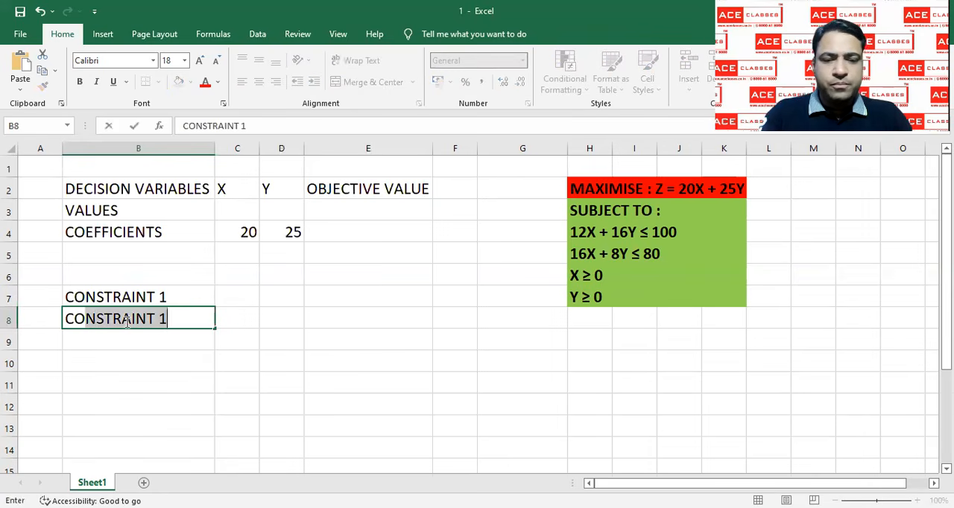
pyautogui.click(265, 124)
pyautogui.press('BackSpace')
pyautogui.write('2')
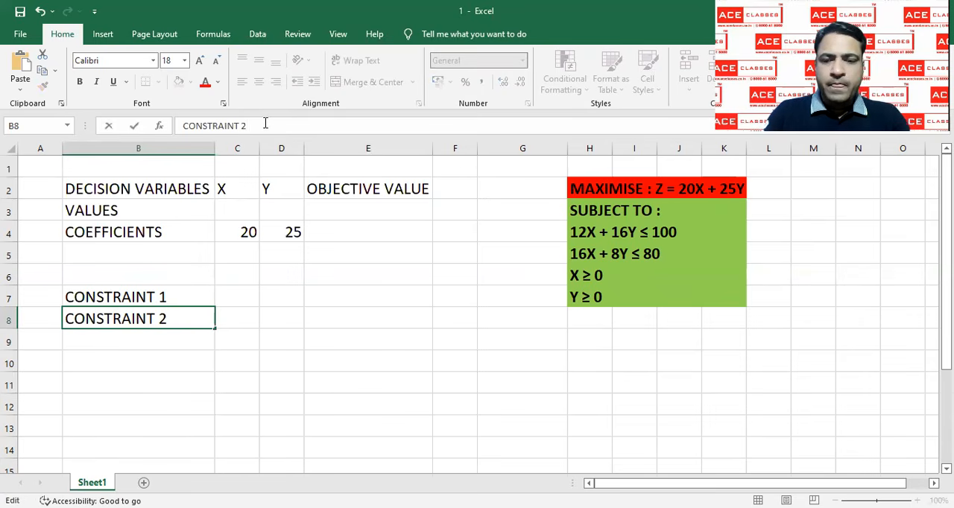
pyautogui.press('Return')
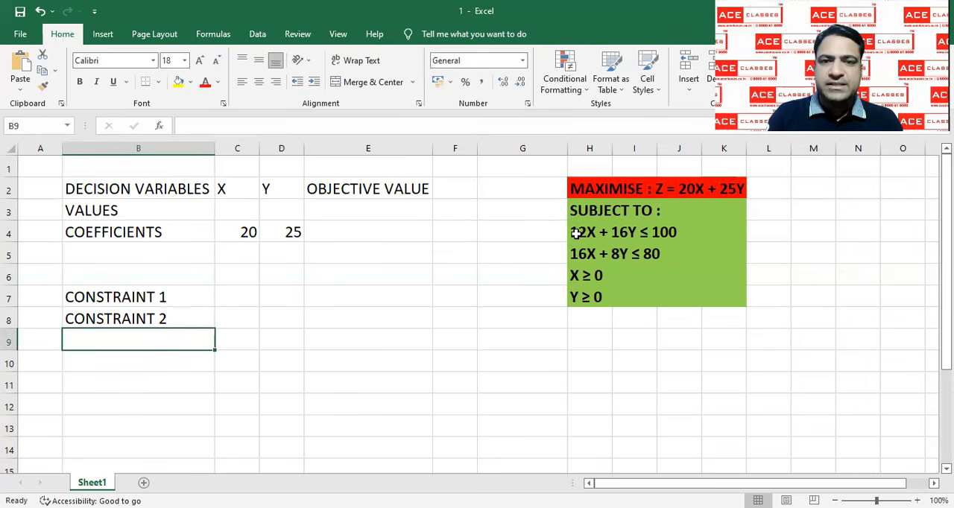
# Fill in the first constraint's coefficients with 12 in C7 and 16 in D7
pyautogui.click(246, 296)
pyautogui.write('12')
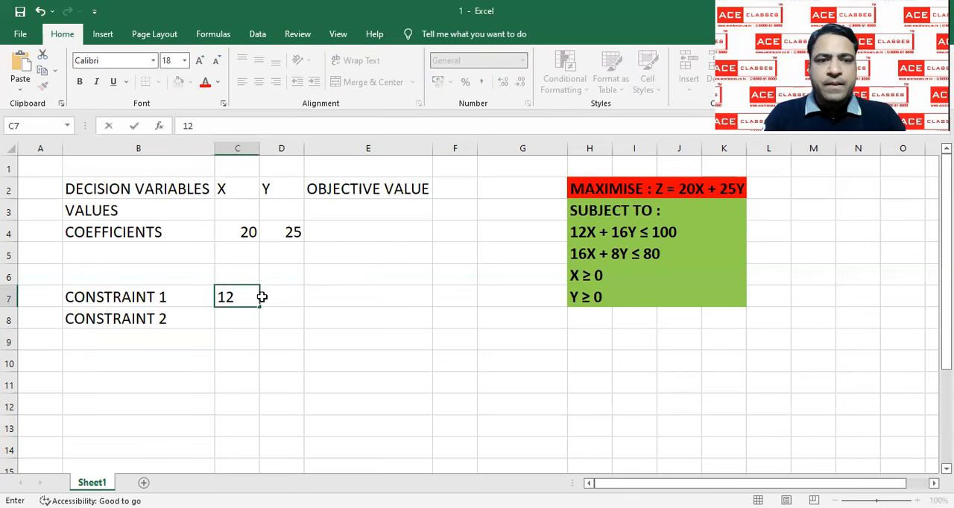
pyautogui.click(263, 296)
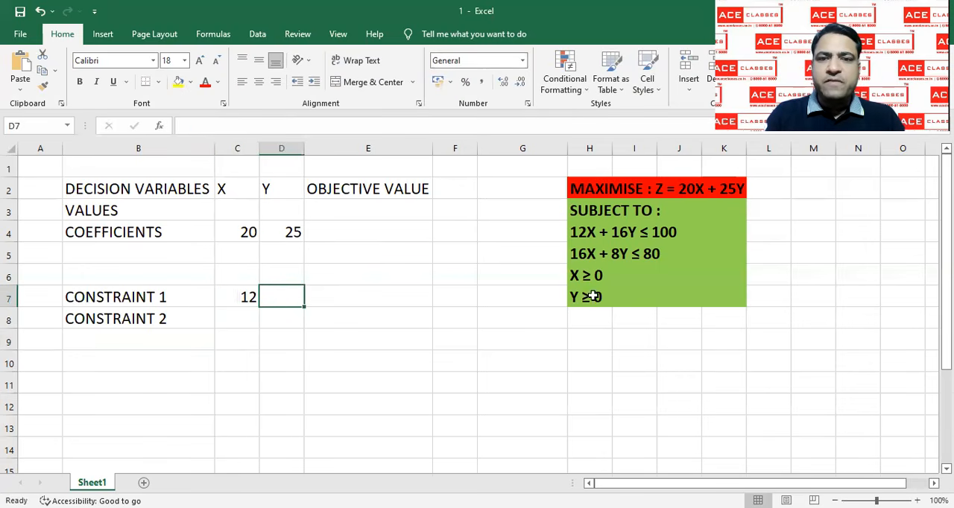
pyautogui.write('16')
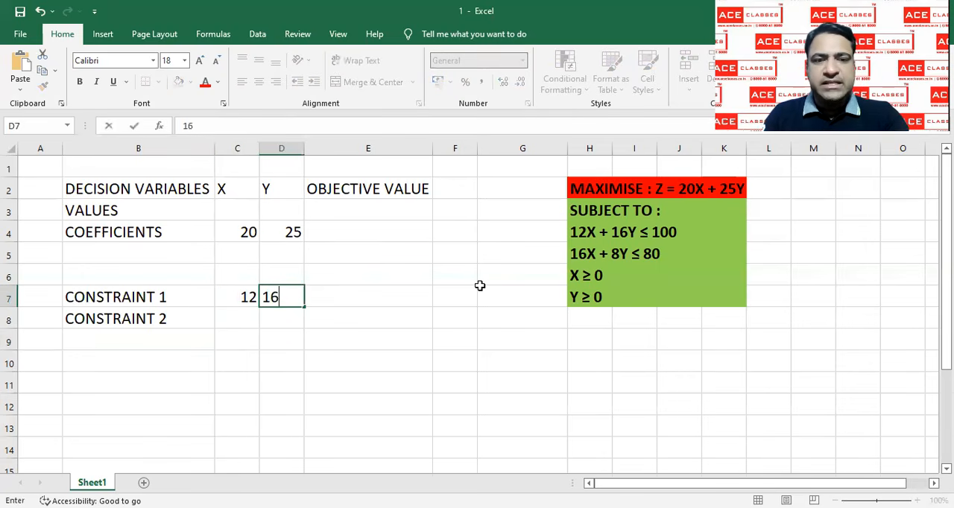
pyautogui.press('Return')
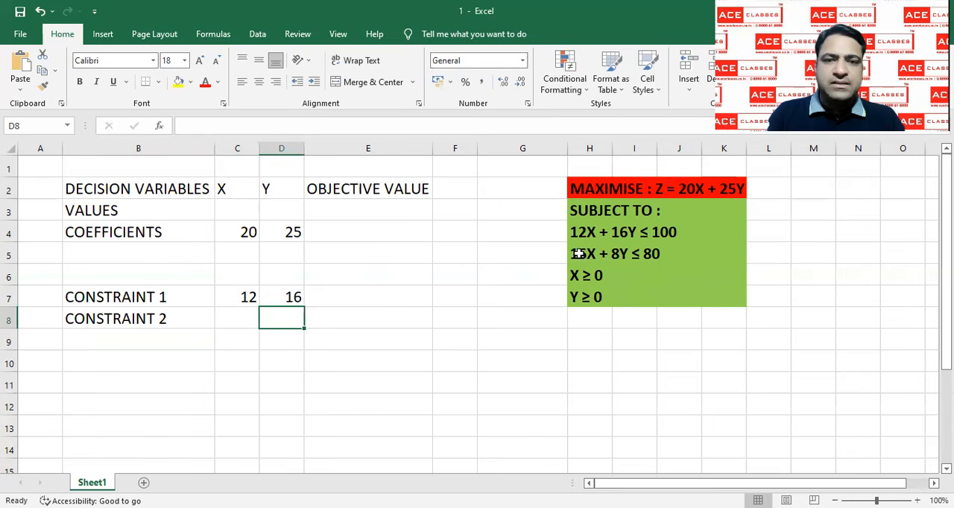
# Fill in the second constraint's coefficients with 16 in C8 and 8 in D8
pyautogui.click(244, 319)
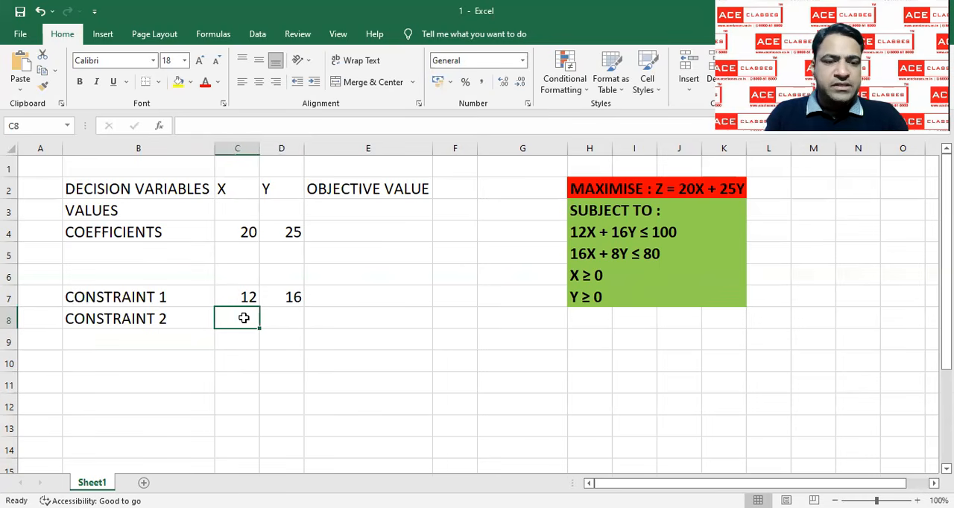
pyautogui.write('16')
pyautogui.click(284, 321)
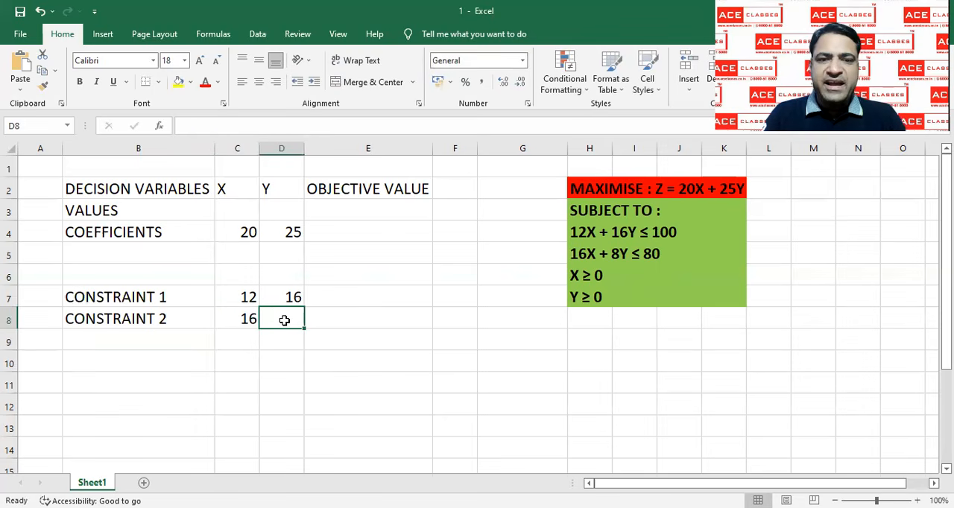
pyautogui.write('8')
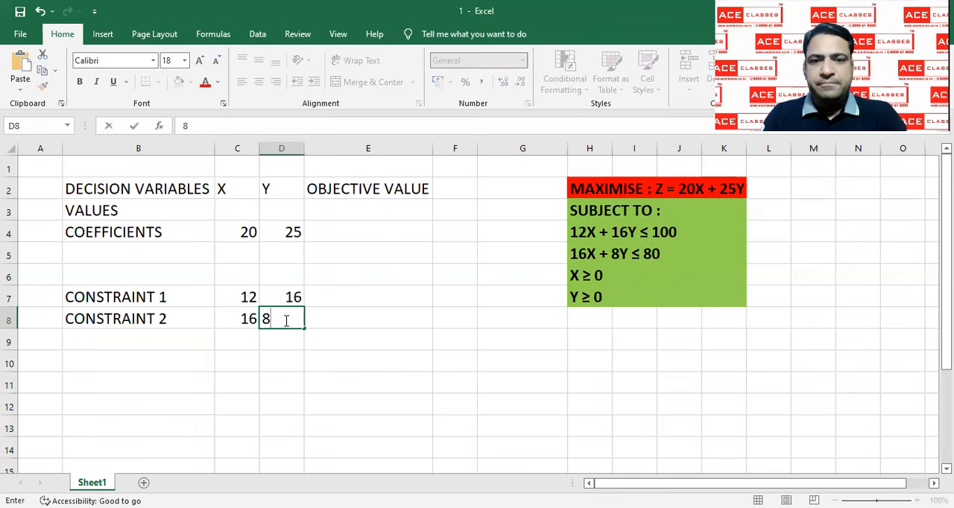
# Add the column headings LHS in cell E6 and RHS in cell G6 above the constraint rows
pyautogui.click(337, 320)
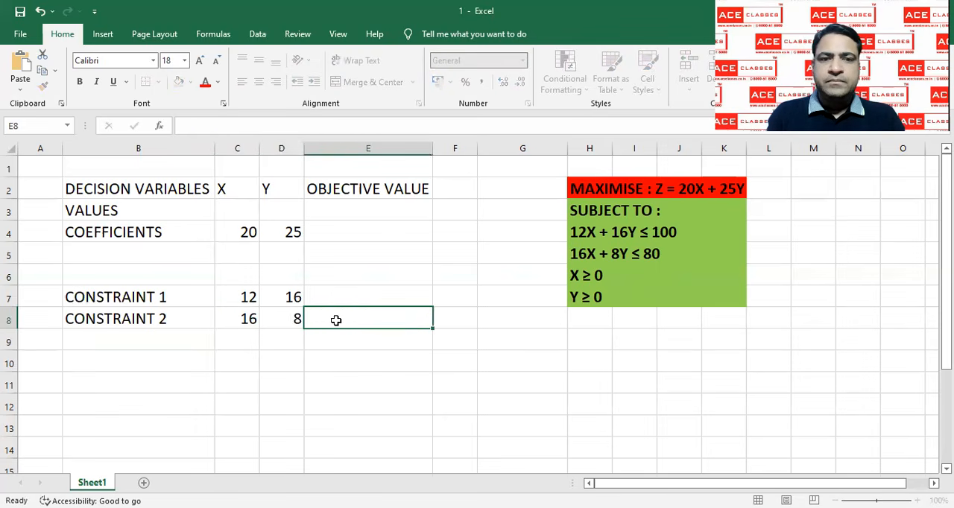
pyautogui.click(366, 276)
pyautogui.write('LHS')
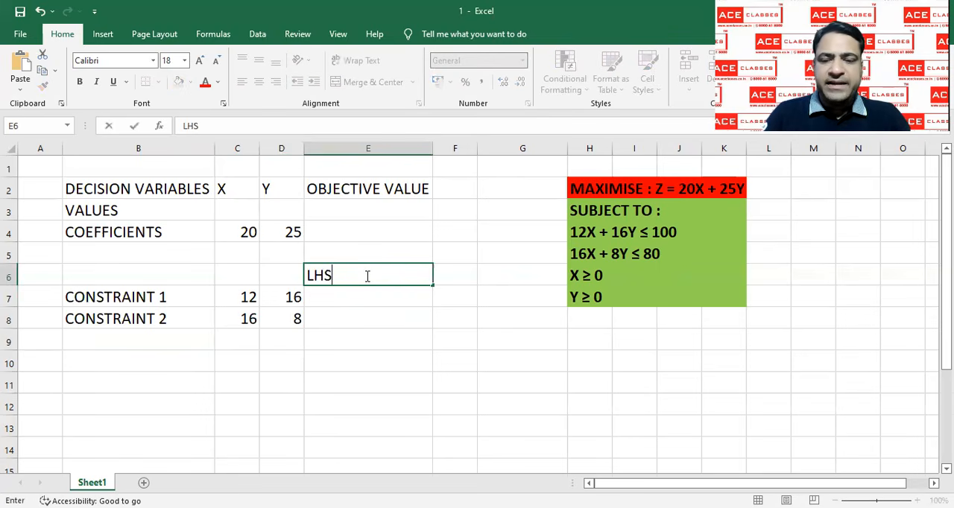
pyautogui.press('Tab')
pyautogui.press('Tab')
pyautogui.write('R')
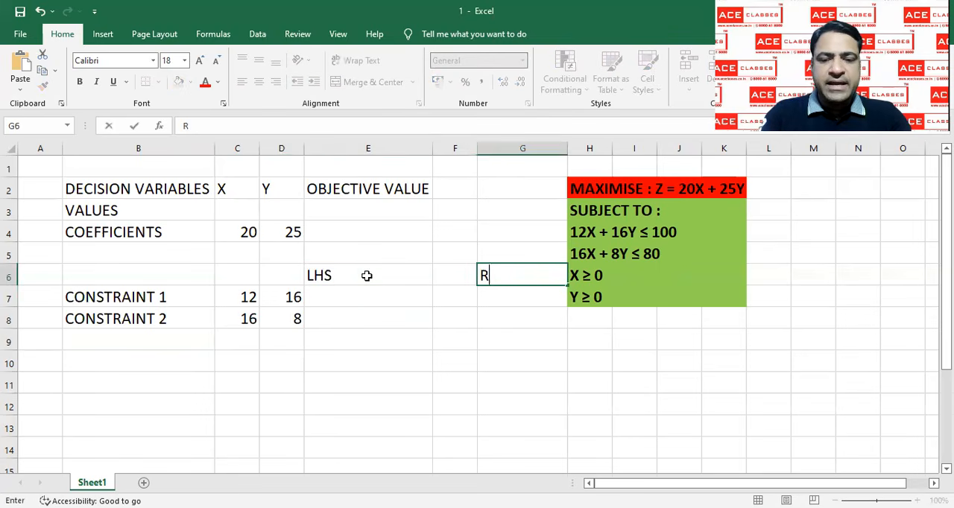
pyautogui.write('HS')
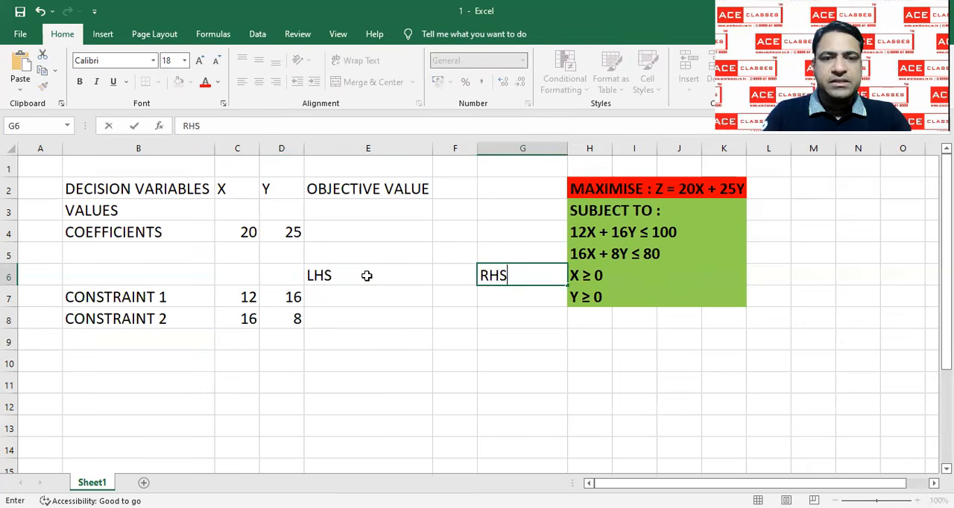
pyautogui.press('Return')
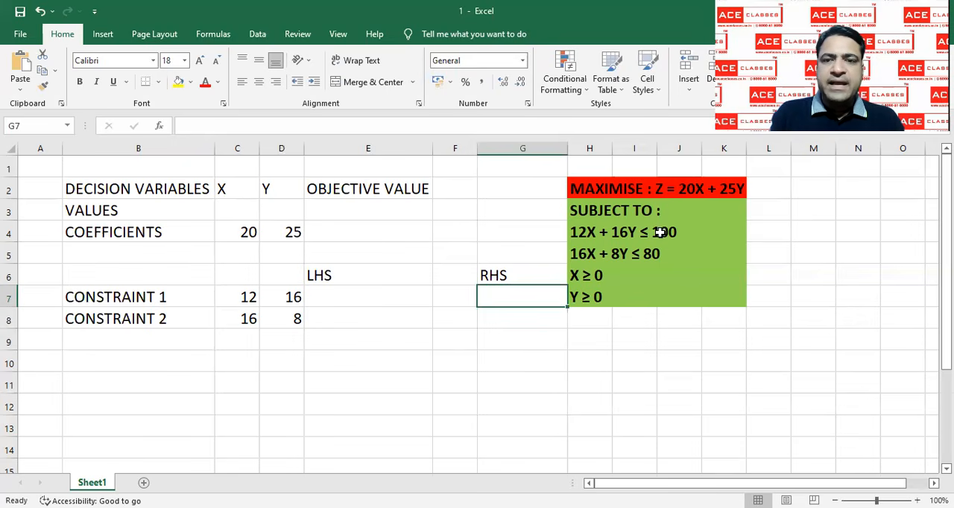
# Complete the first constraint's row with the sign <= in F7 and the limit 100 in G7
pyautogui.click(454, 298)
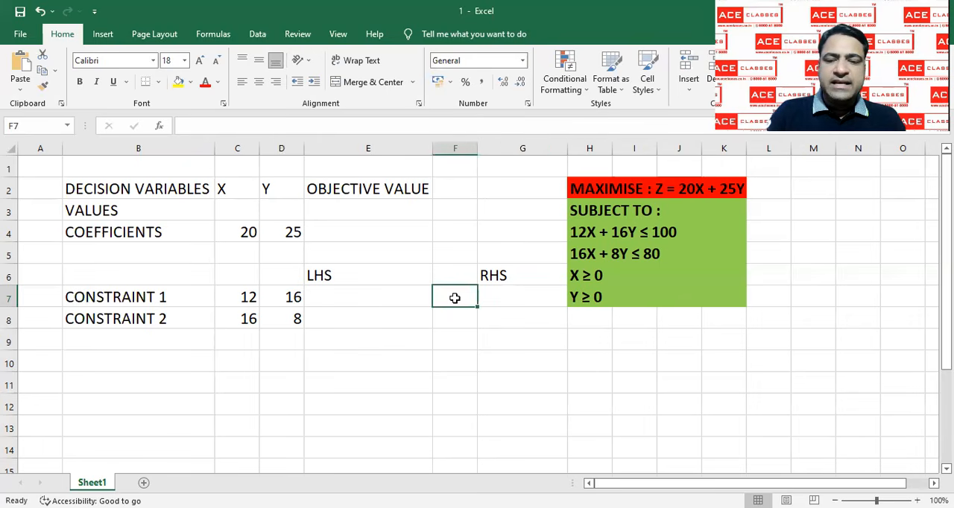
pyautogui.write('<=')
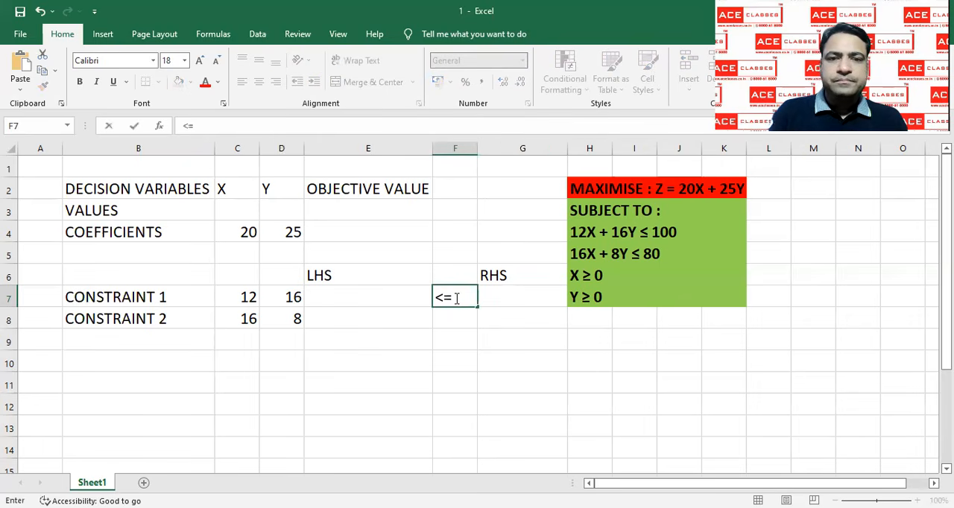
pyautogui.click(490, 299)
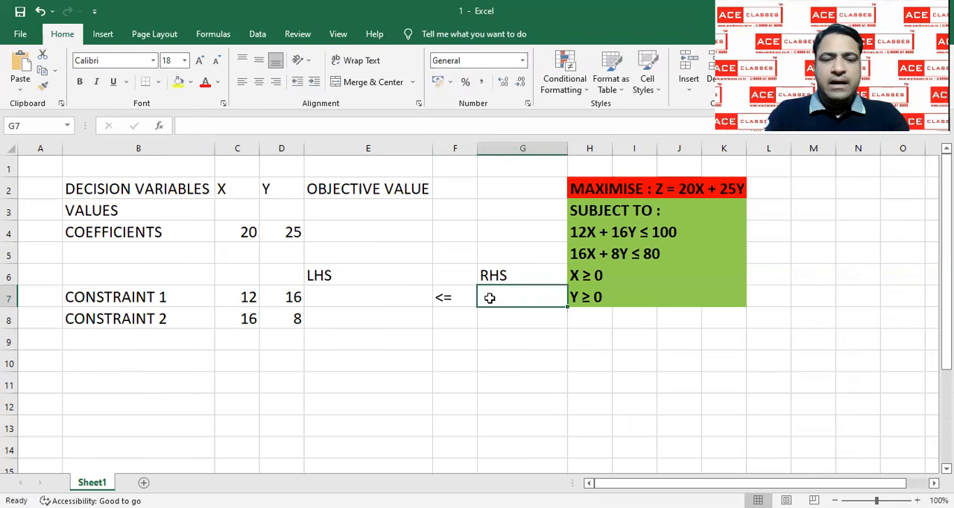
pyautogui.write('100')
pyautogui.press('Return')
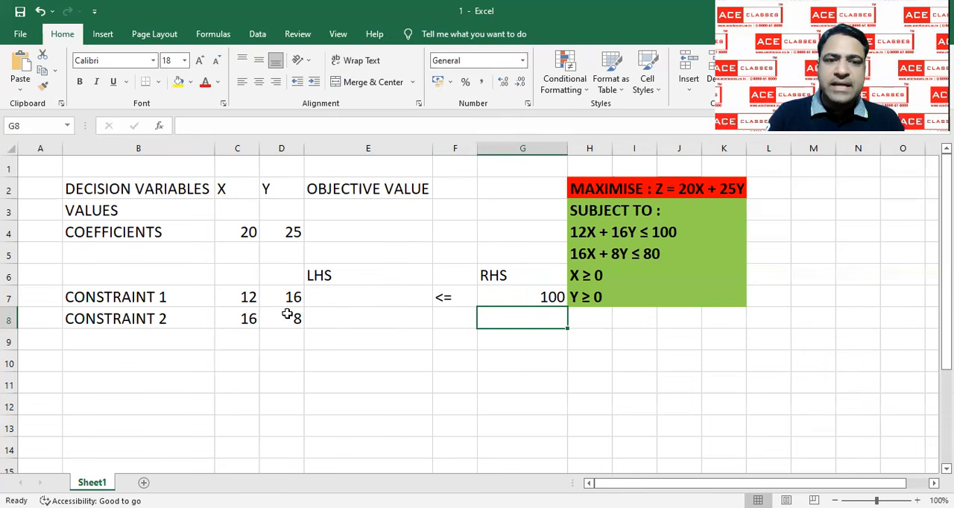
# Complete the second constraint's row with the sign <= in F8 and the limit 80 in G8
pyautogui.click(447, 320)
pyautogui.write('<=')
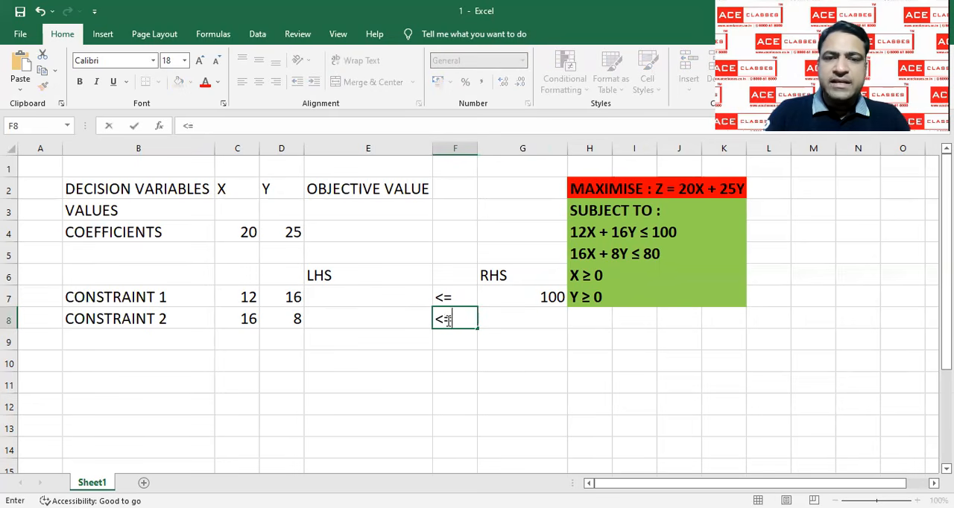
pyautogui.click(508, 320)
pyautogui.write('80-')
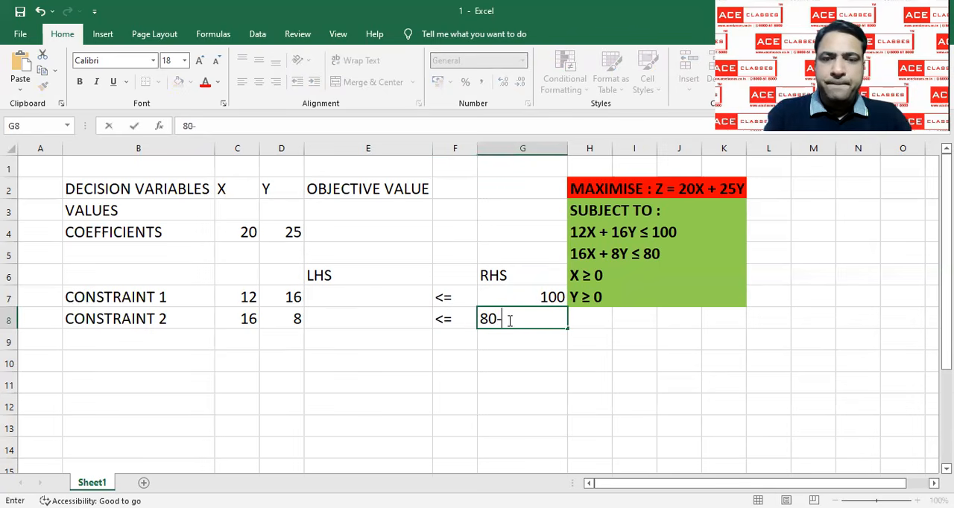
pyautogui.press('Return')
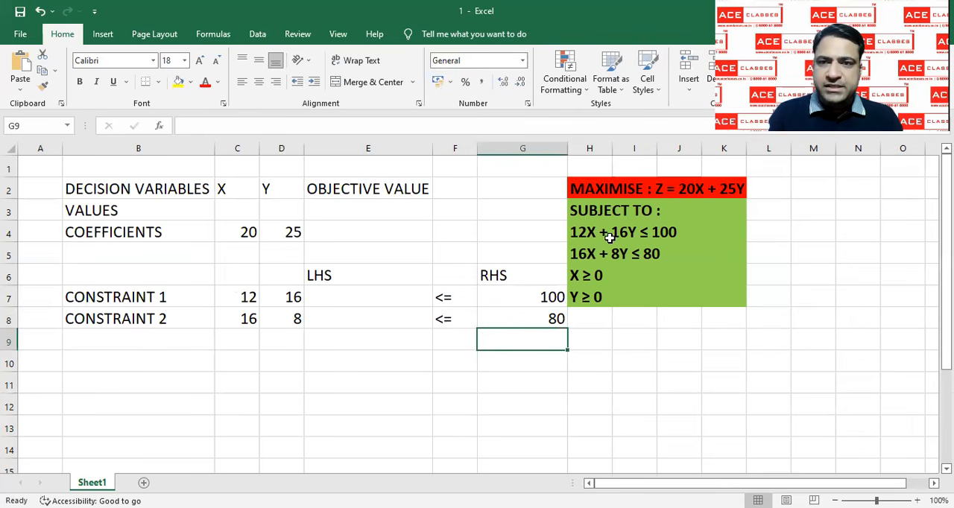
# Enter a starting value of 1 for both decision variables, X in C3 and Y in D3
pyautogui.click(289, 301)
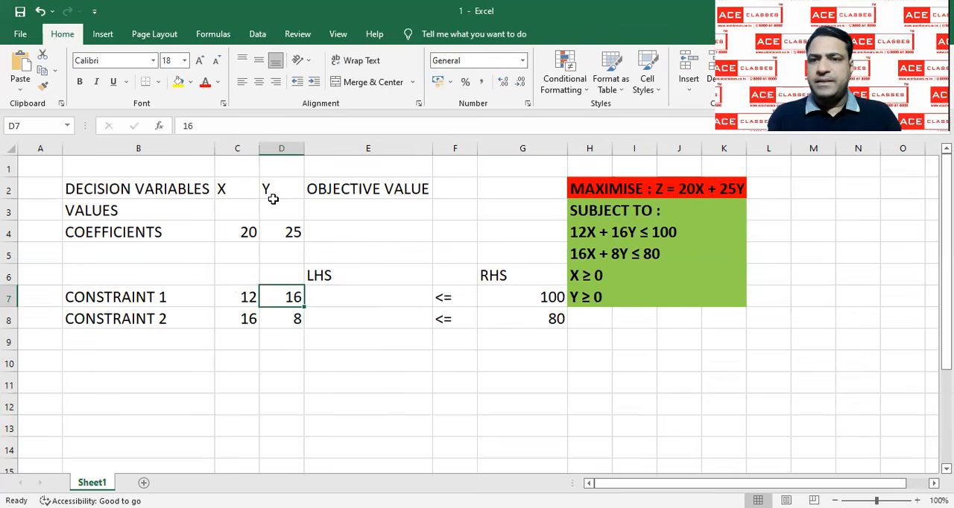
pyautogui.click(235, 208)
pyautogui.write('1')
pyautogui.press('Tab')
pyautogui.write('1')
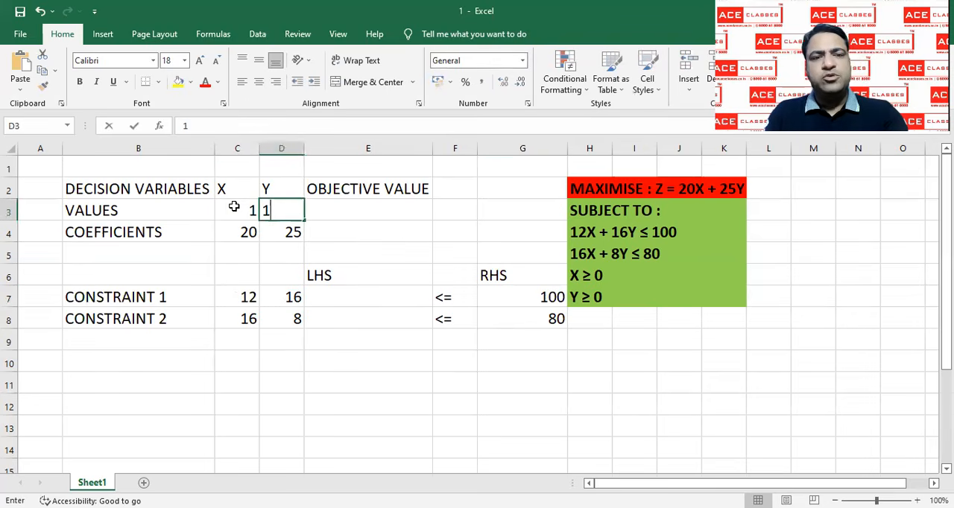
pyautogui.press('Tab')
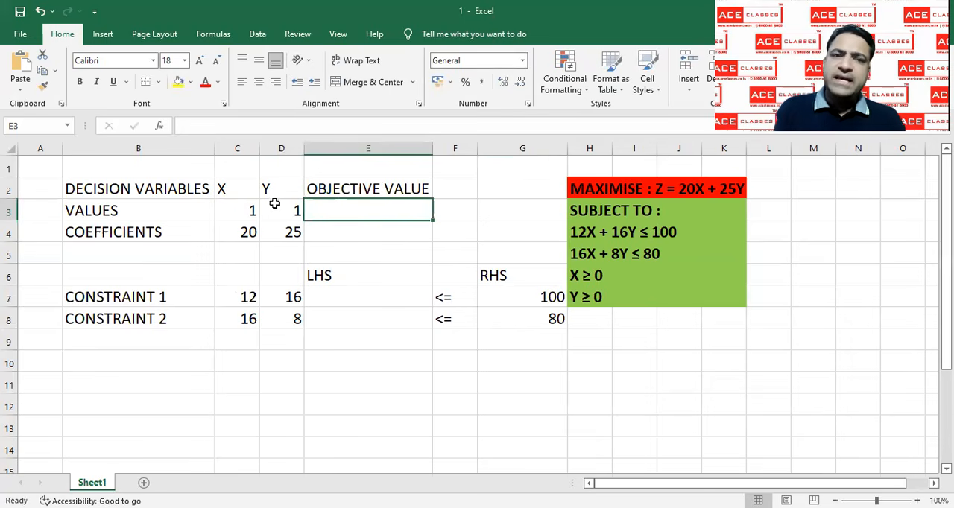
# Shade the objective value cell E3 and the constraint LHS cells E7 and E8 with a green fill
pyautogui.click(285, 113)
pyautogui.click(357, 292)
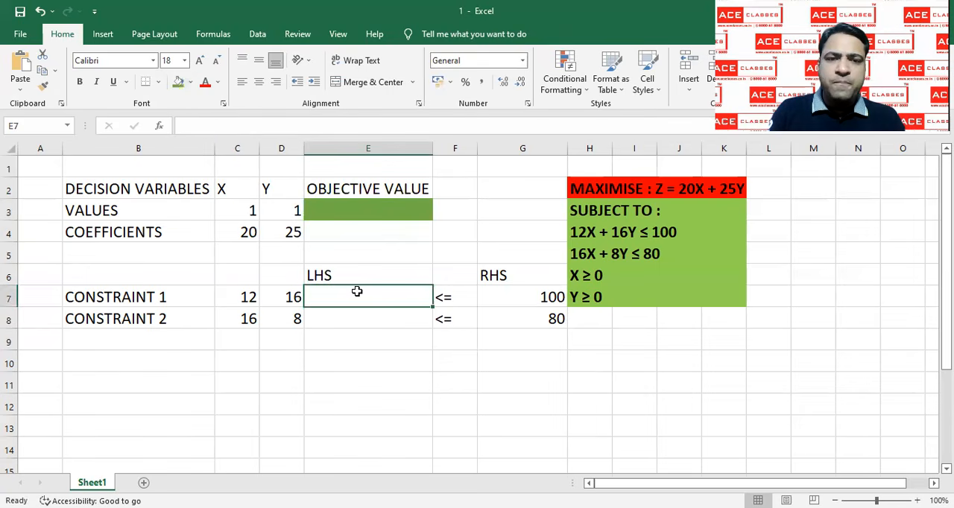
pyautogui.click(178, 82)
pyautogui.click(343, 318)
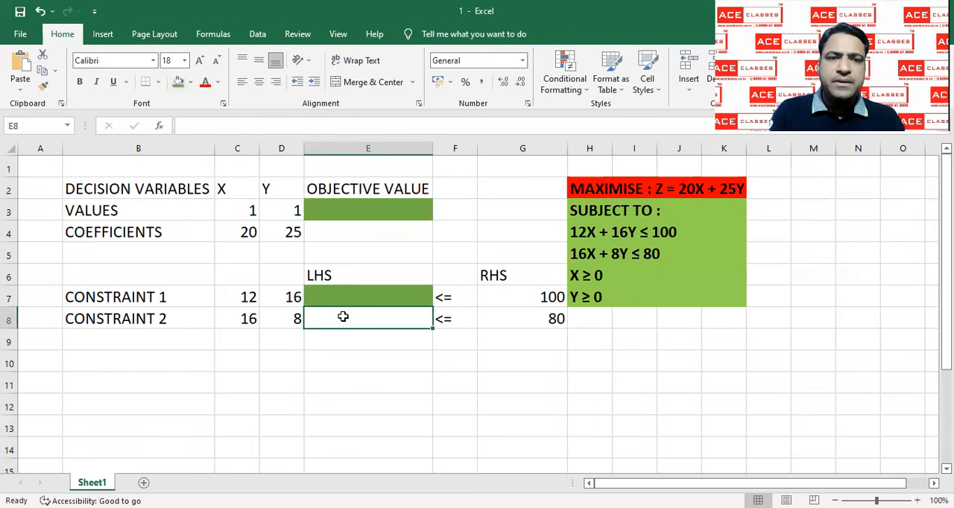
pyautogui.click(177, 82)
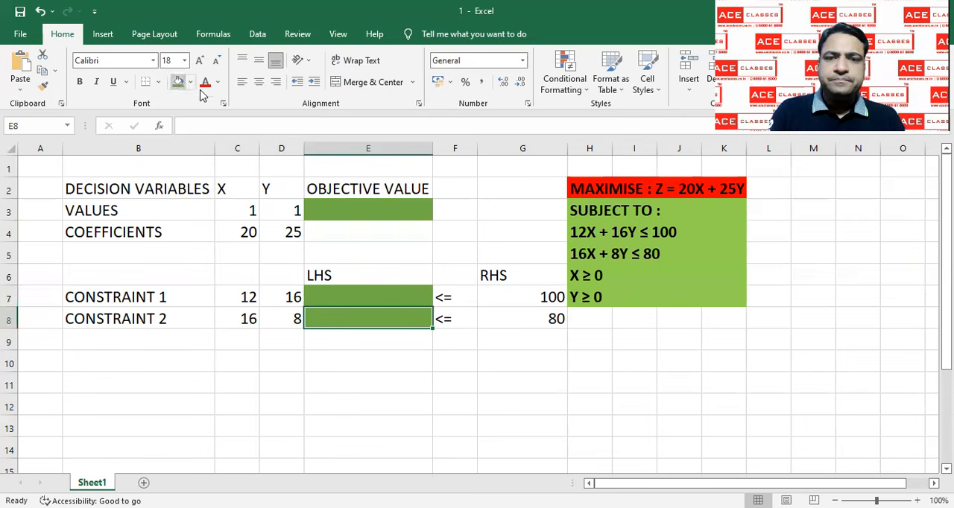
pyautogui.click(457, 396)
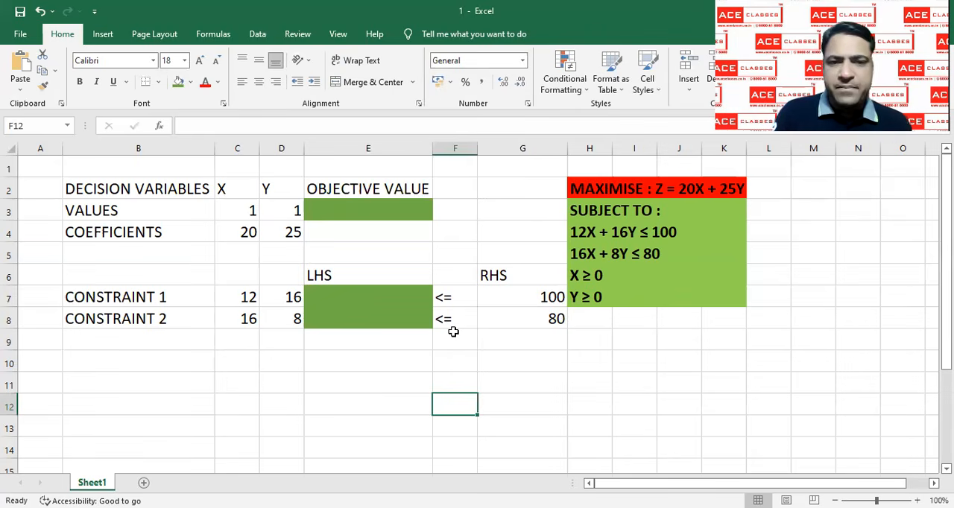
pyautogui.click(389, 211)
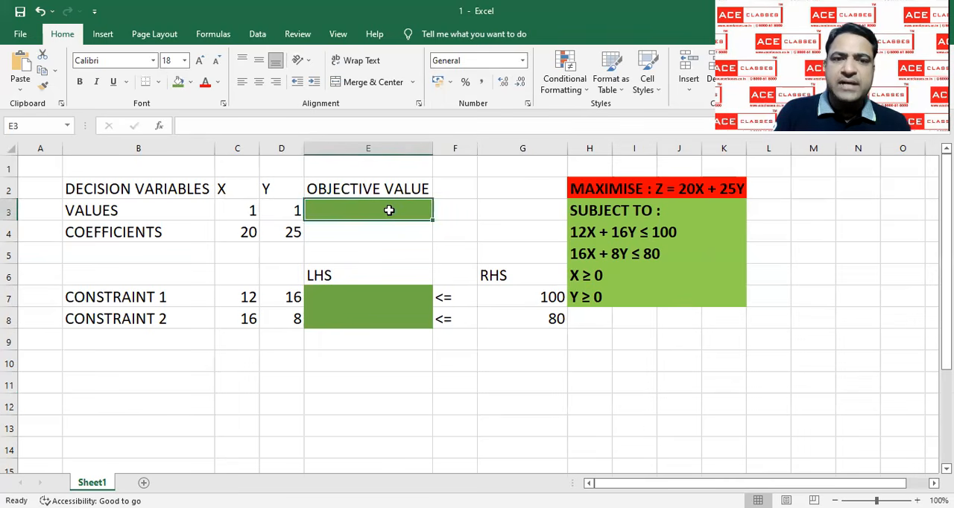
pyautogui.click(375, 295)
pyautogui.click(372, 318)
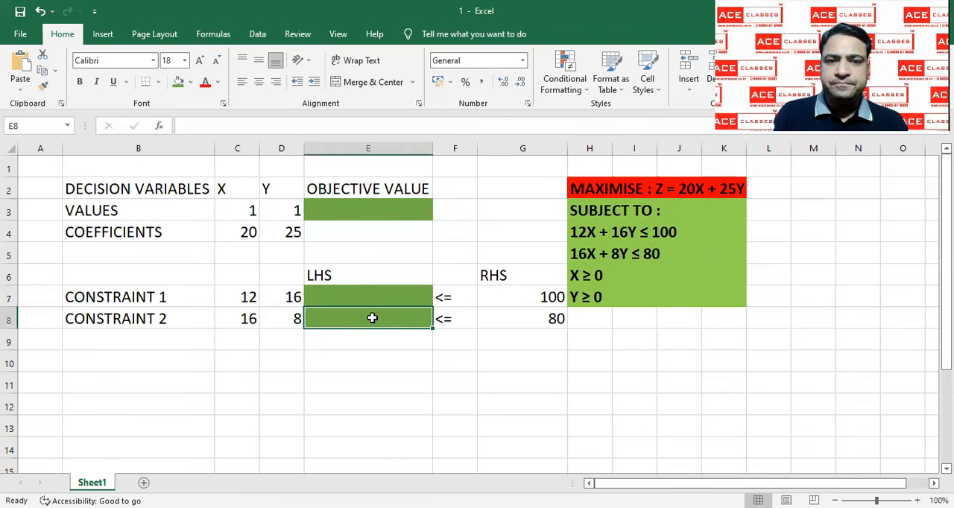
pyautogui.click(378, 214)
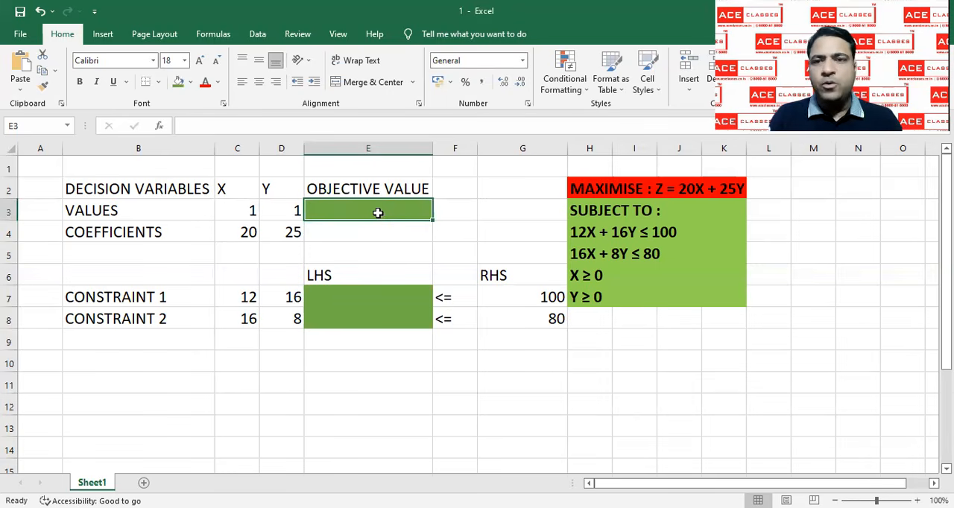
pyautogui.write('=C')
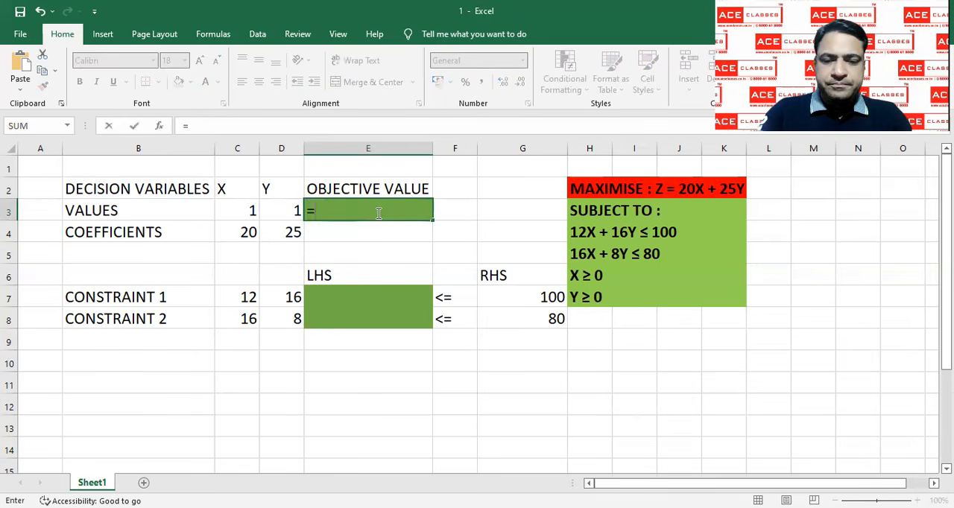
pyautogui.press('BackSpace')
pyautogui.press('BackSpace')
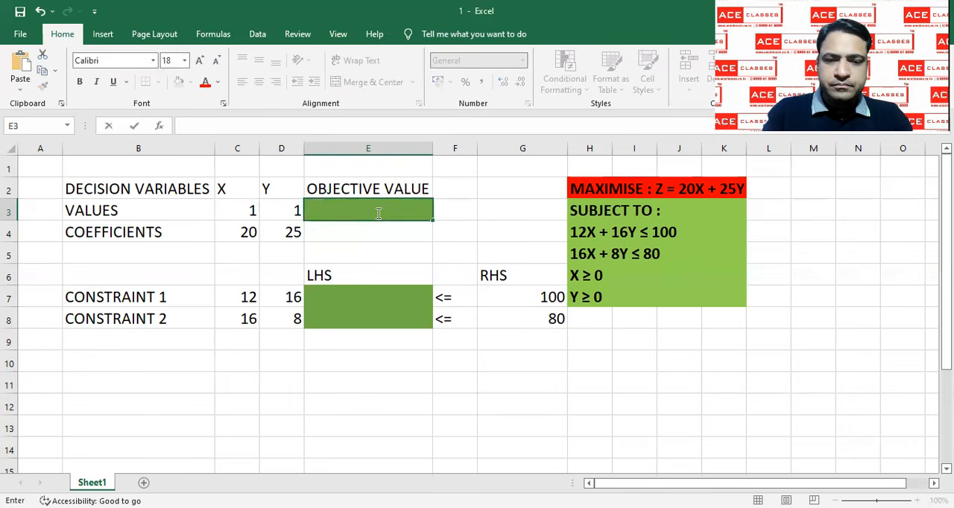
pyautogui.write('=')
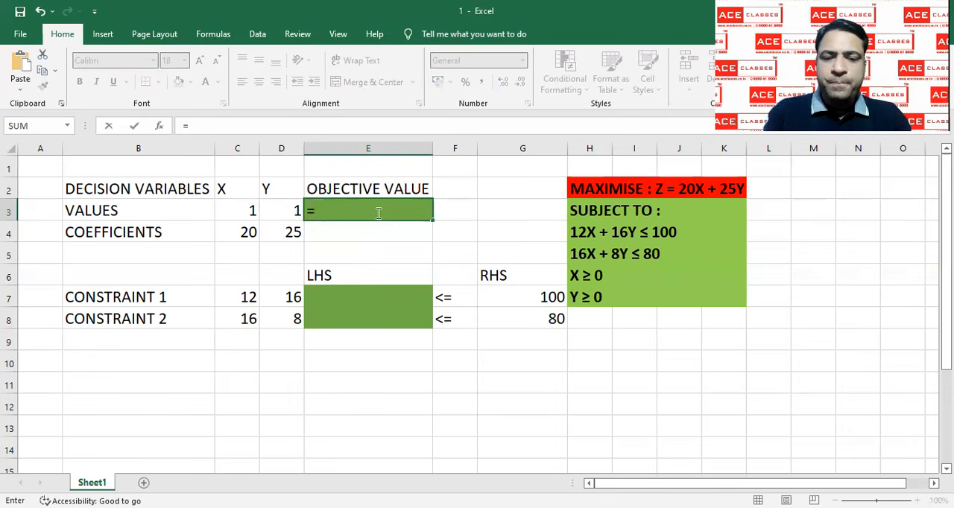
pyautogui.write('SUM')
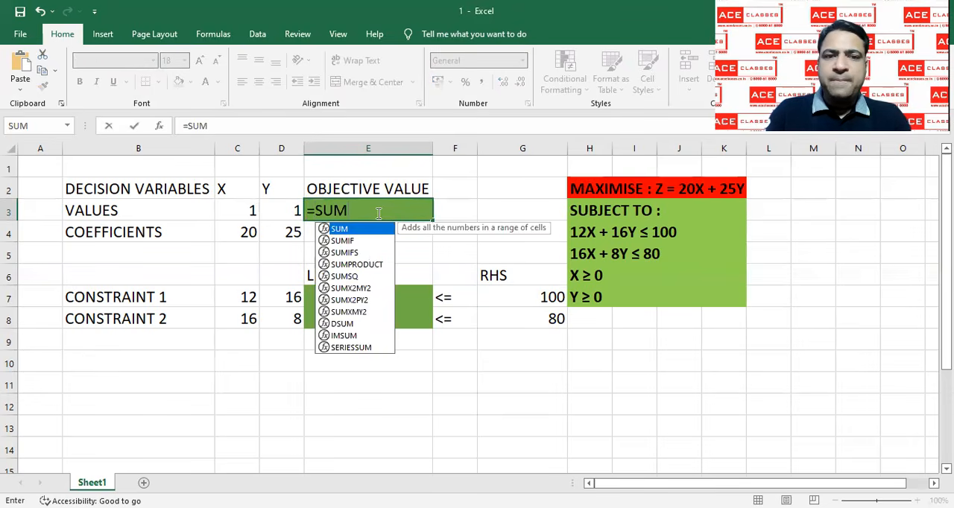
pyautogui.doubleClick(368, 265)
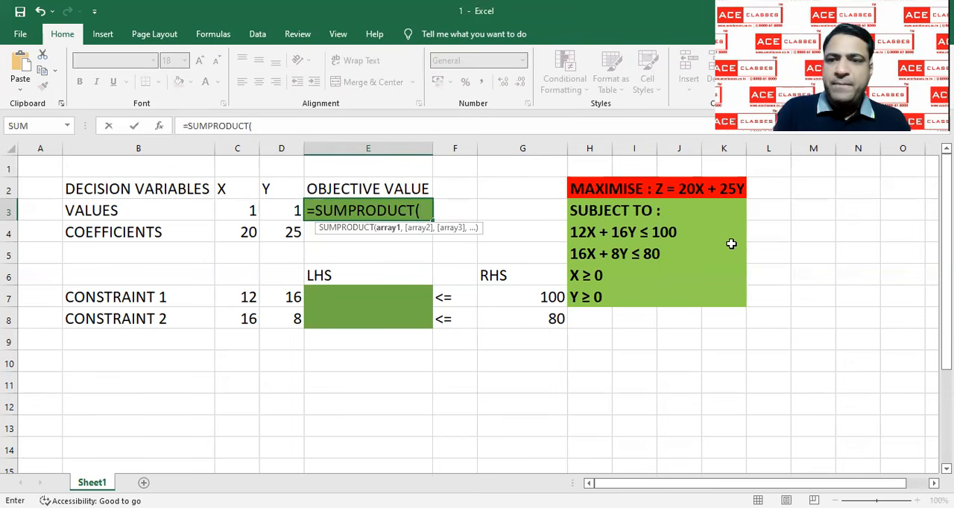
pyautogui.moveTo(946, 291); pyautogui.dragTo(945, 384)
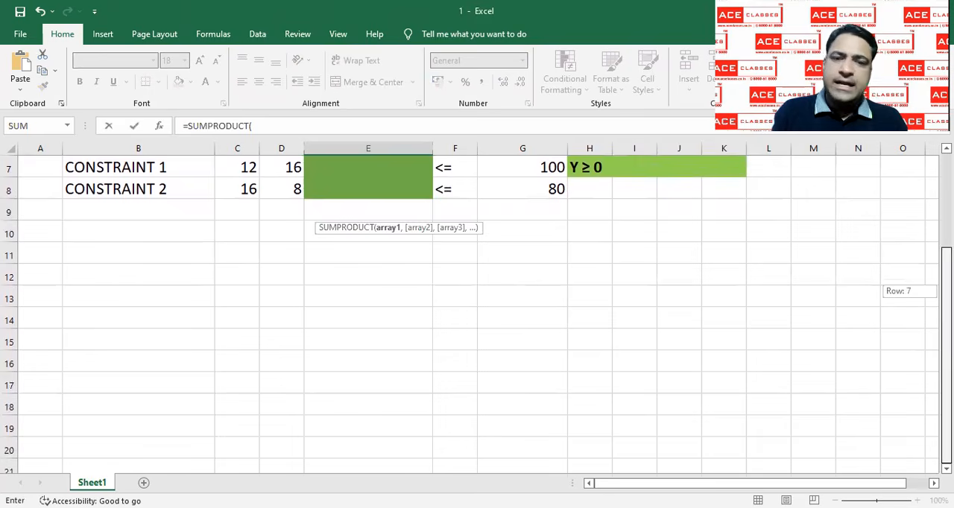
pyautogui.click(276, 366)
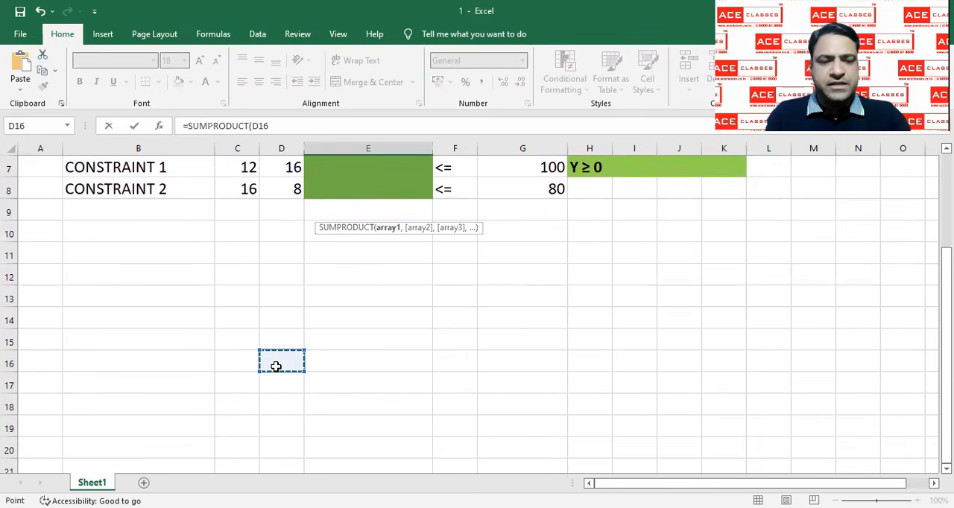
pyautogui.write('1')
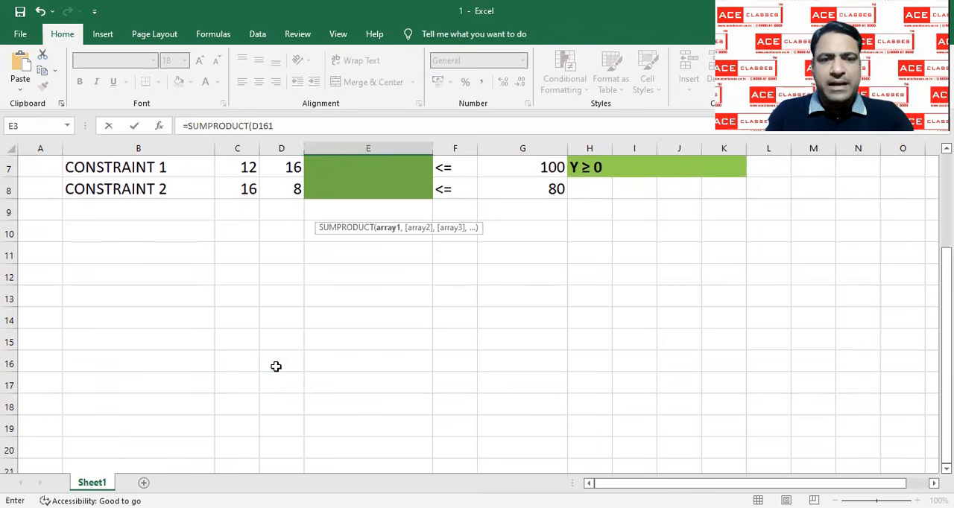
pyautogui.hotkey('ctrl', 'z')
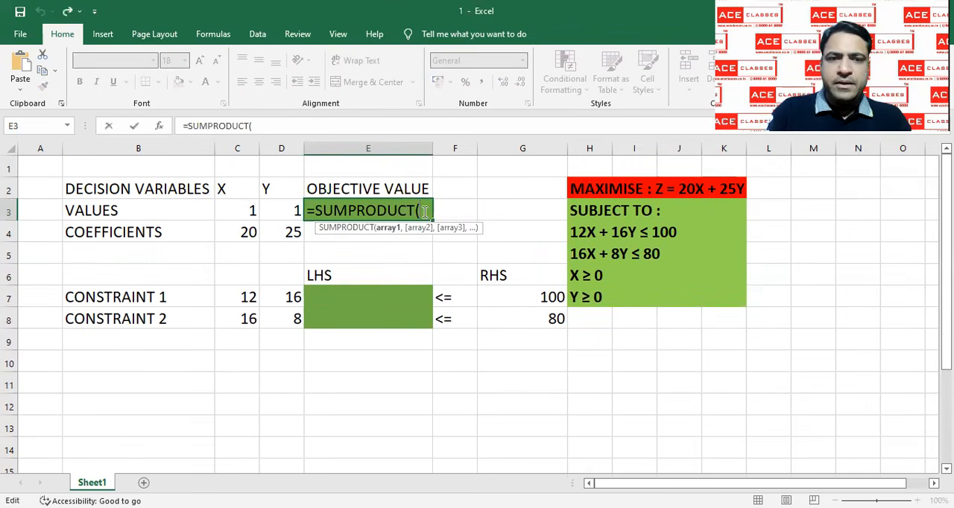
pyautogui.press('Escape')
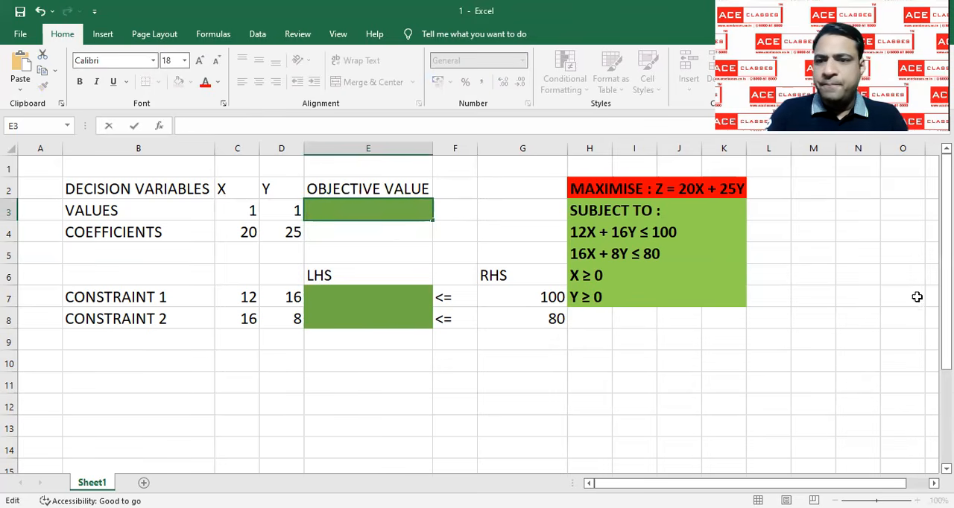
# Enter the sample numbers 1, 2 and 3 across cells C15 to E15 in the empty area below the model
pyautogui.moveTo(945, 253); pyautogui.dragTo(945, 297)
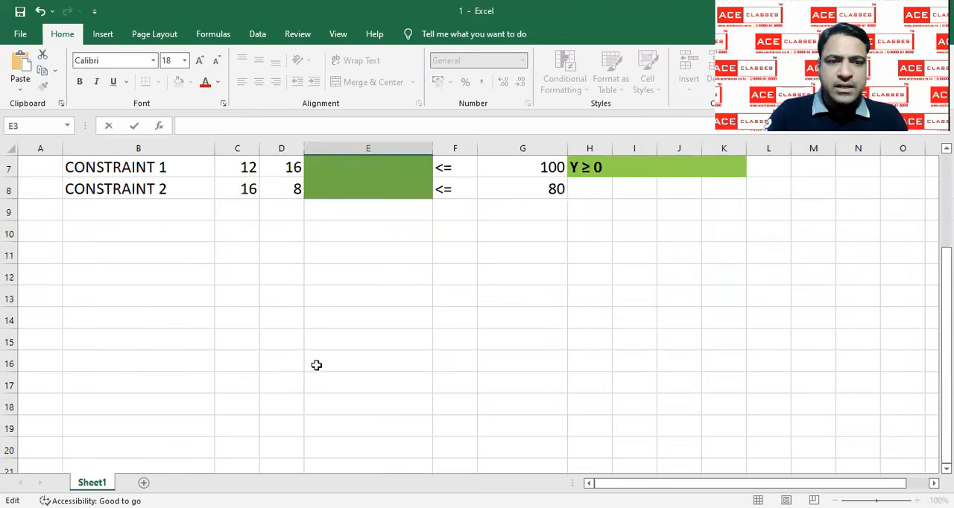
pyautogui.click(245, 340)
pyautogui.write('1')
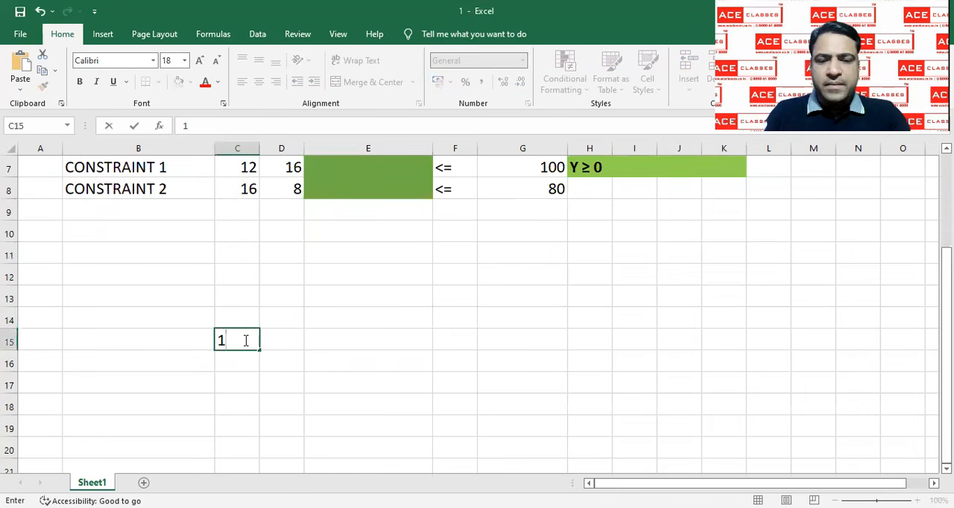
pyautogui.press('Tab')
pyautogui.write('2')
pyautogui.press('Tab')
pyautogui.write('3')
pyautogui.press('Return')
# Enter the number 2 in each of cells C16, D16 and E16, directly below the sample numbers 1, 2 and 3
pyautogui.press('Left')
pyautogui.press('Left')
pyautogui.write('2')
pyautogui.press('Tab')
pyautogui.write('3')
pyautogui.press('Tab')
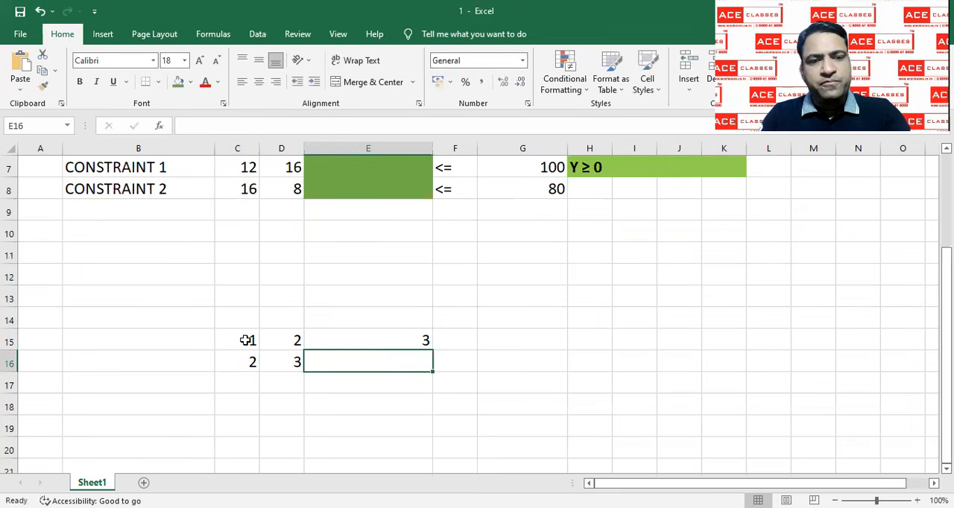
pyautogui.press('Left')
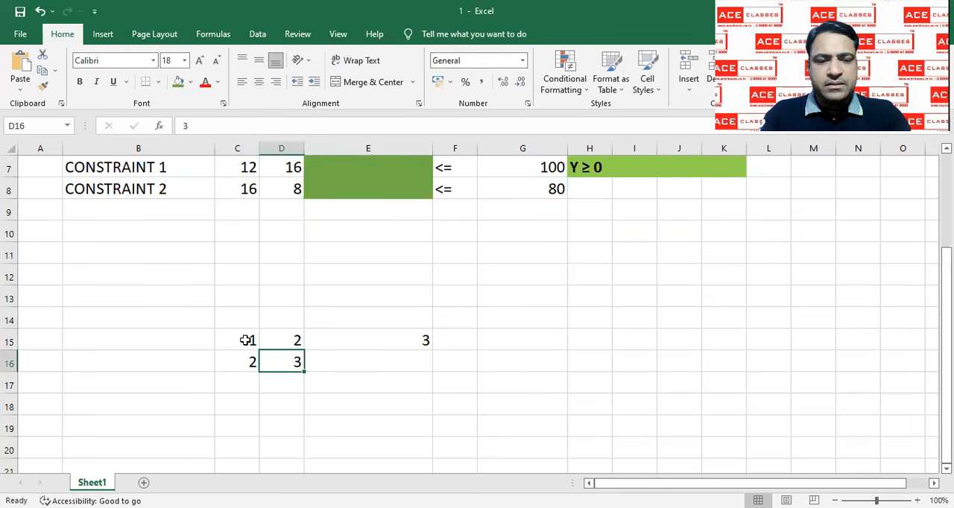
pyautogui.write('2')
pyautogui.press('Tab')
pyautogui.write('2')
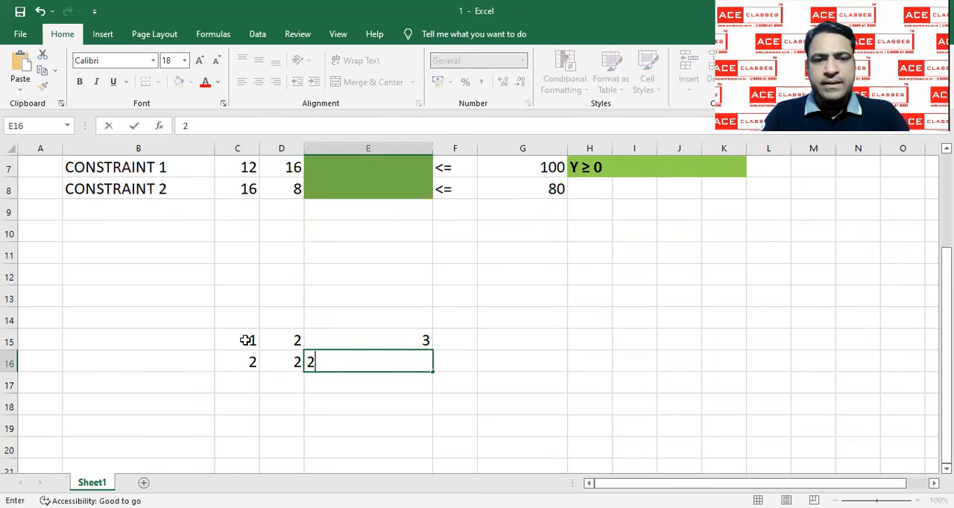
pyautogui.press('Tab')
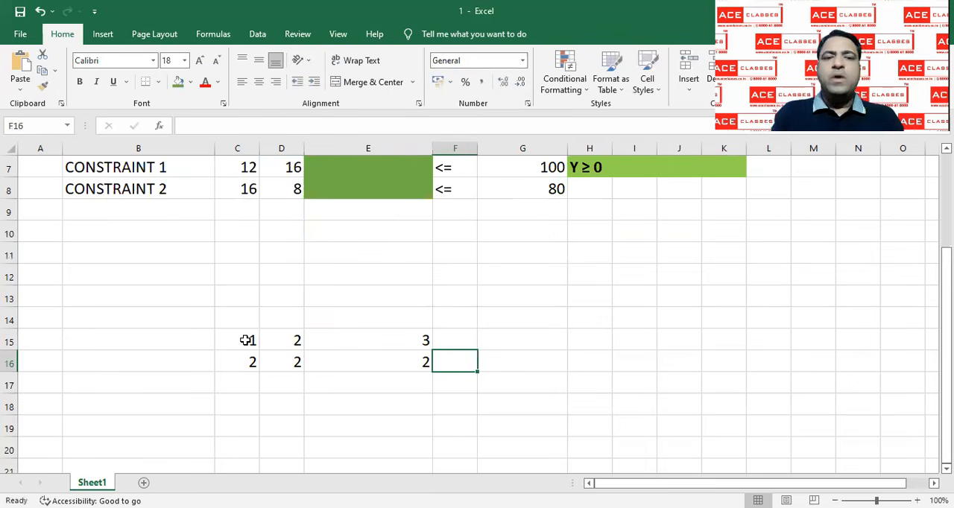
# Label the sample rows A in B15 and B in B16, and shade cell F17 with the green fill
pyautogui.click(196, 341)
pyautogui.write('A')
pyautogui.press('Return')
pyautogui.write('B')
pyautogui.press('Return')
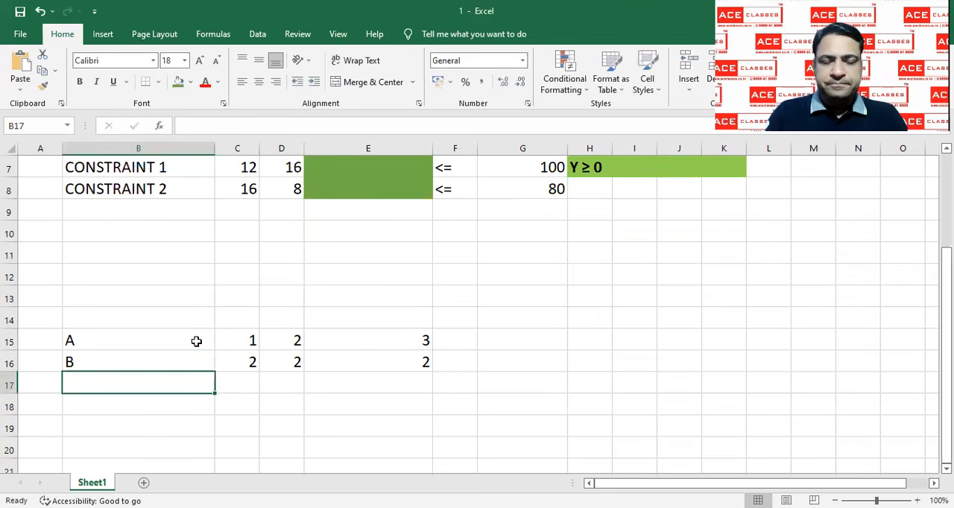
pyautogui.click(463, 380)
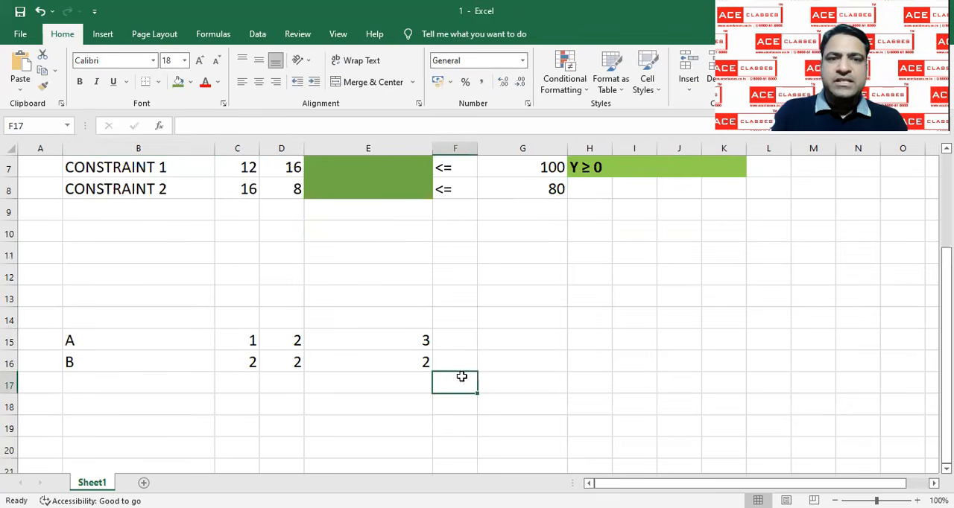
pyautogui.click(178, 82)
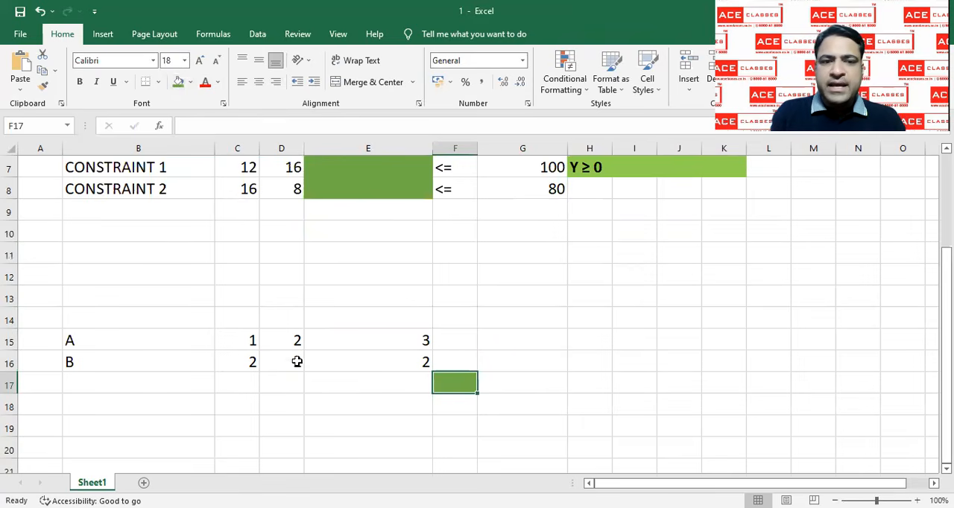
# Compare rows A and B column by column and enter their products 2, 4 and 6 in cells C17 to E17
pyautogui.moveTo(240, 344); pyautogui.dragTo(238, 360)
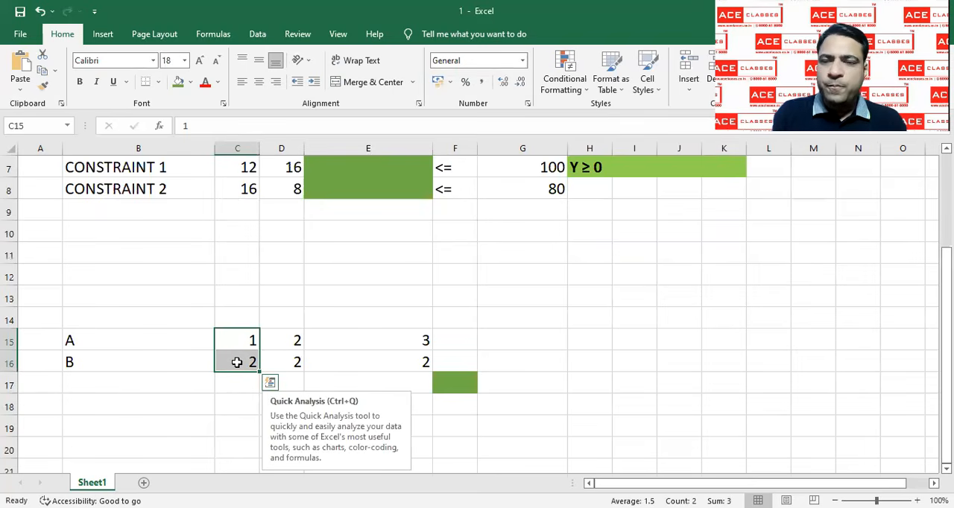
pyautogui.click(294, 338)
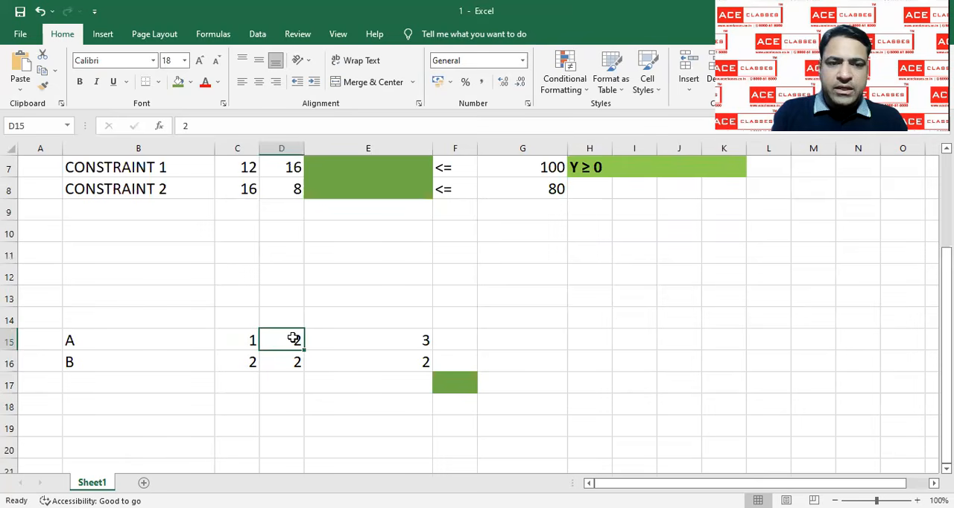
pyautogui.moveTo(293, 355); pyautogui.dragTo(294, 362)
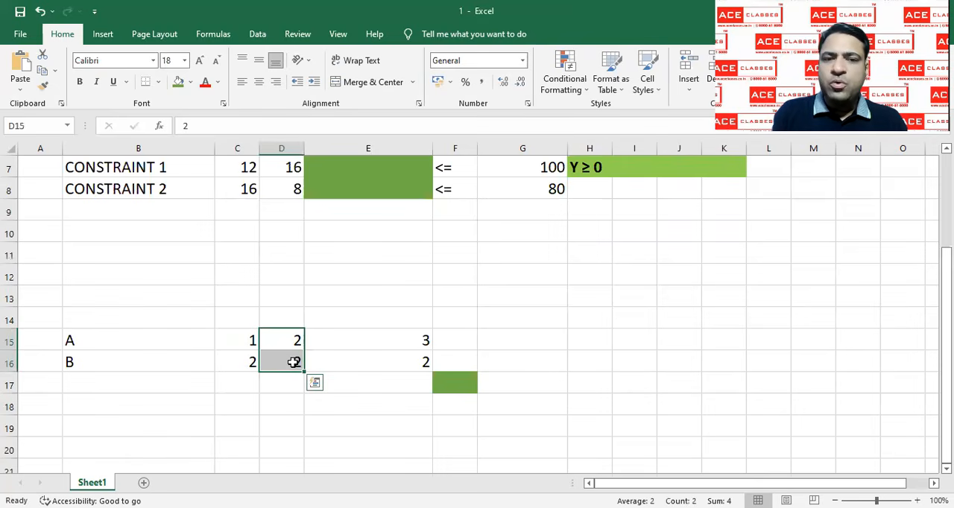
pyautogui.moveTo(383, 336); pyautogui.dragTo(385, 363)
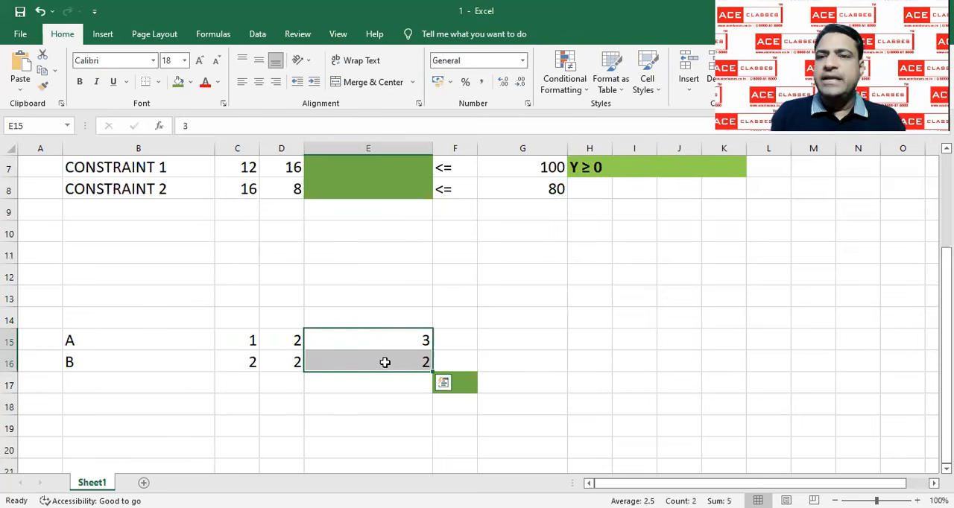
pyautogui.click(252, 387)
pyautogui.write('2')
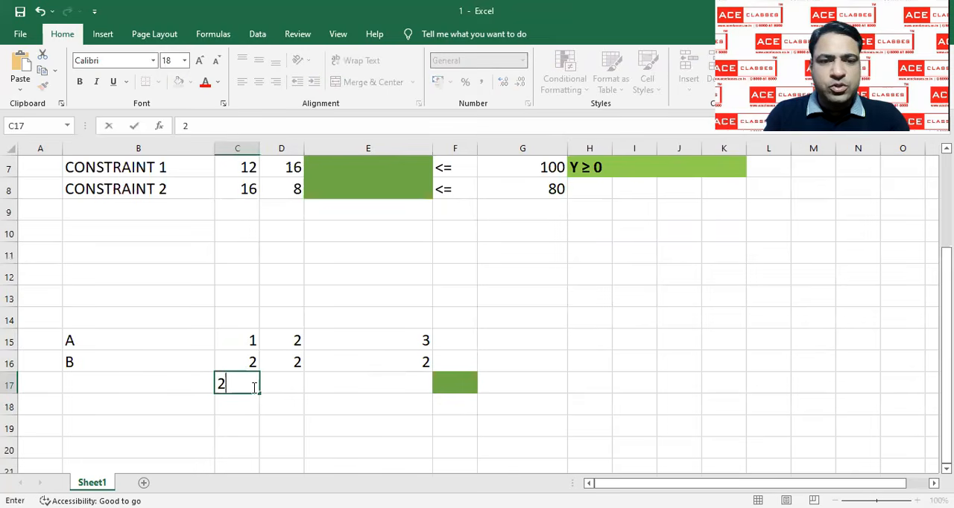
pyautogui.press('Tab')
pyautogui.write('4')
pyautogui.press('Tab')
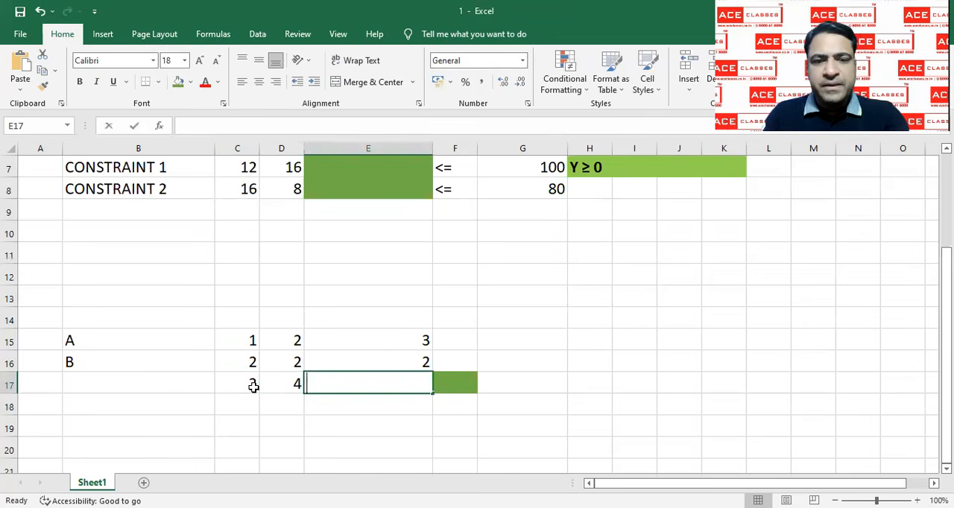
pyautogui.write('6')
pyautogui.press('Tab')
# Enter the sum of the three products, 12, in the green cell F17
pyautogui.moveTo(254, 387); pyautogui.dragTo(366, 385)
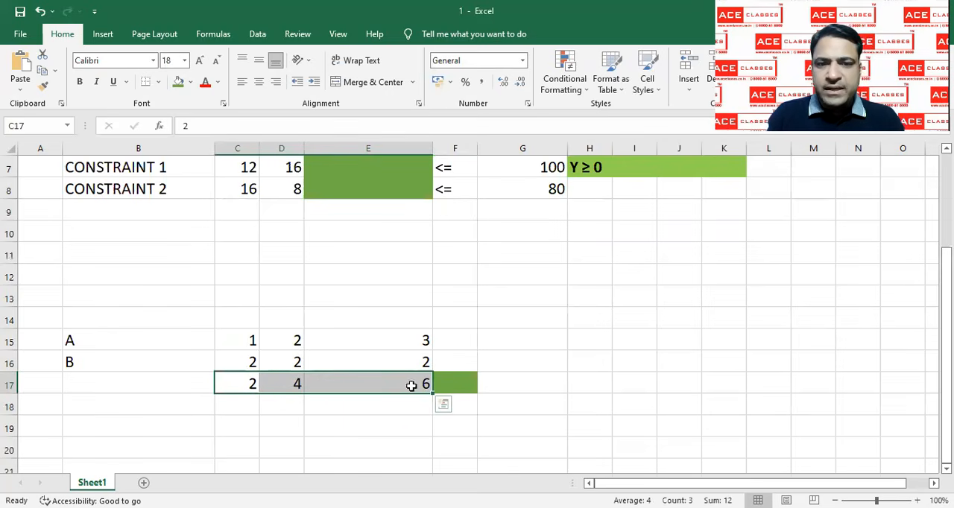
pyautogui.click(460, 384)
pyautogui.write('12')
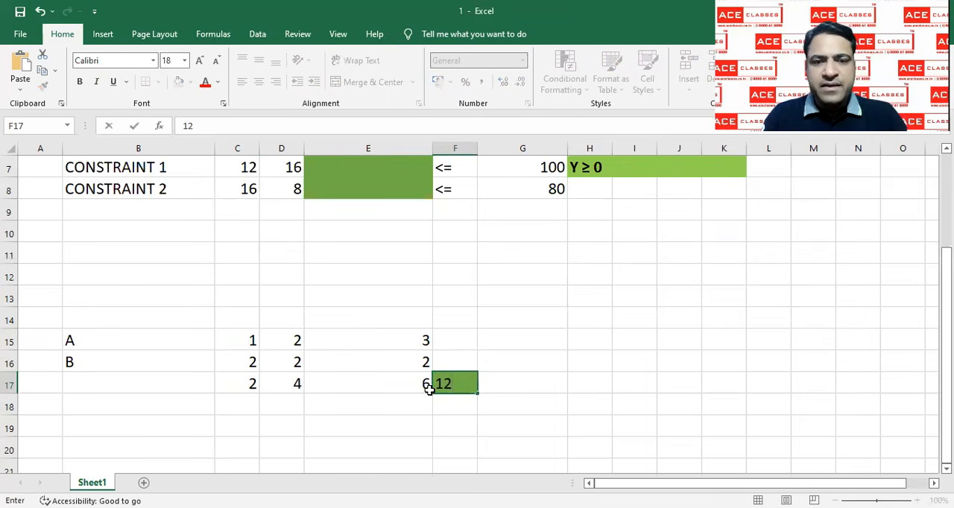
# Clear the manually entered products from C17 to E17 and the total from F17
pyautogui.moveTo(408, 385); pyautogui.dragTo(254, 385)
pyautogui.press('Delete')
pyautogui.press('Right')
pyautogui.press('Delete')
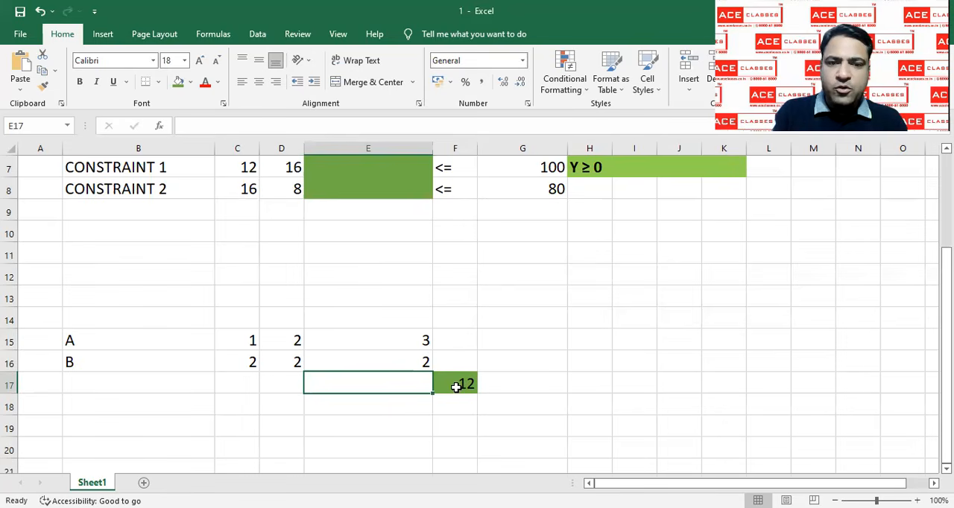
pyautogui.click(456, 386)
pyautogui.press('Delete')
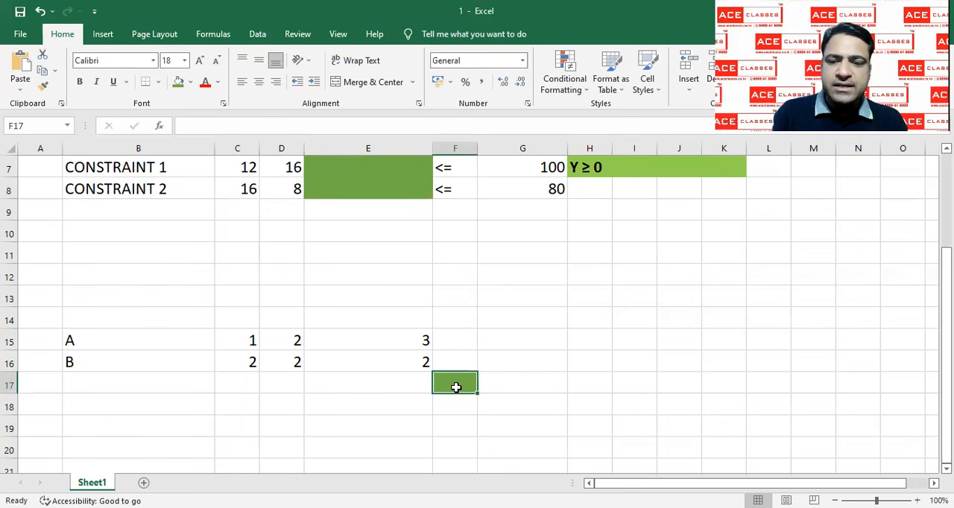
# Enter a SUMPRODUCT formula in F17 that multiplies row A (C15:E15) by row B (C16:E16)
pyautogui.write('=SUM')
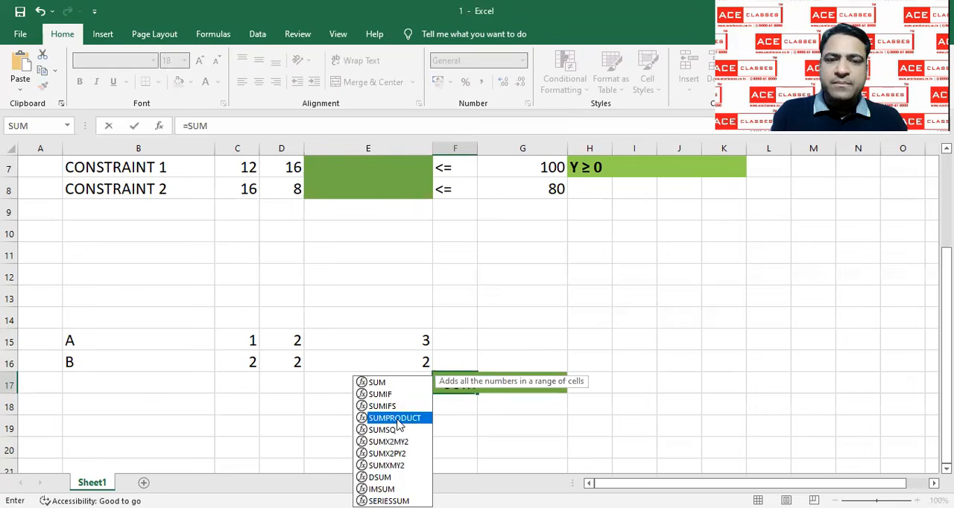
pyautogui.doubleClick(395, 418)
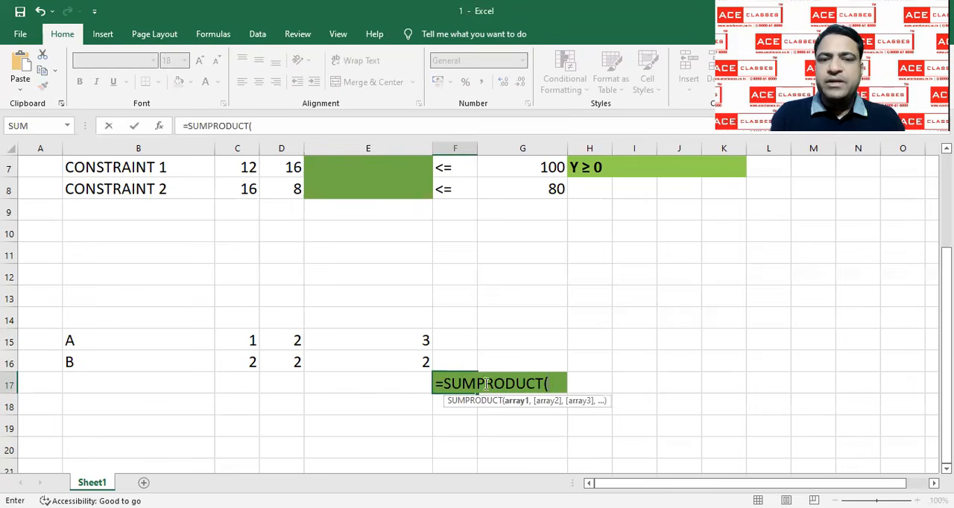
pyautogui.keyDown('shift'); pyautogui.click(357, 340); pyautogui.keyUp('shift')
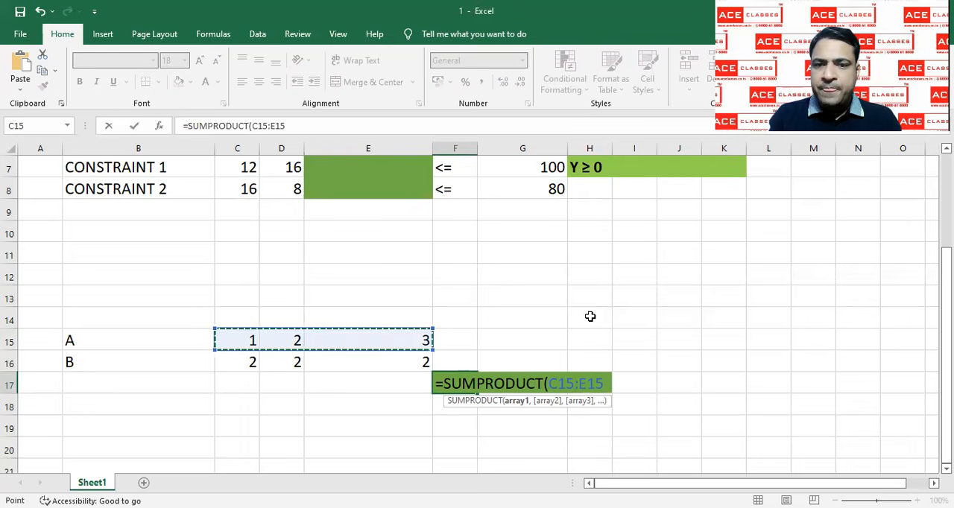
pyautogui.write(', C16')
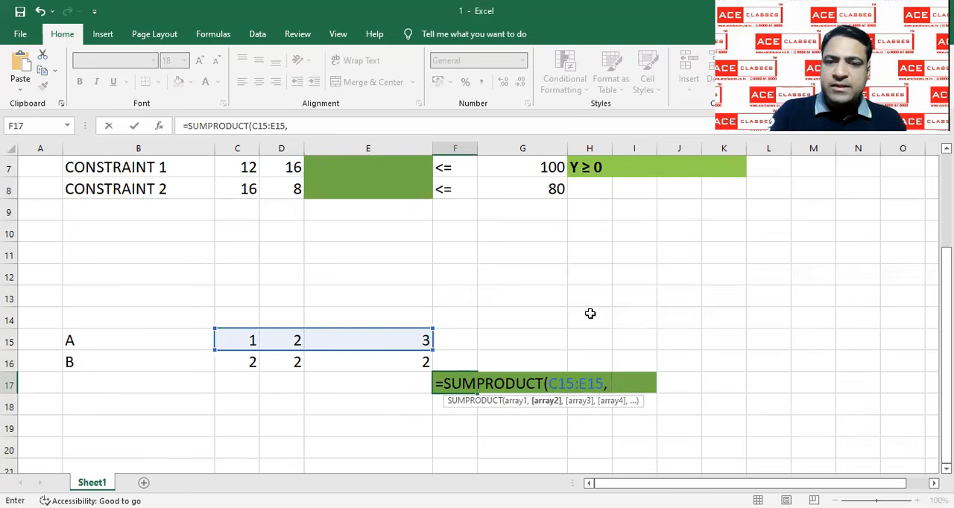
pyautogui.click(224, 364)
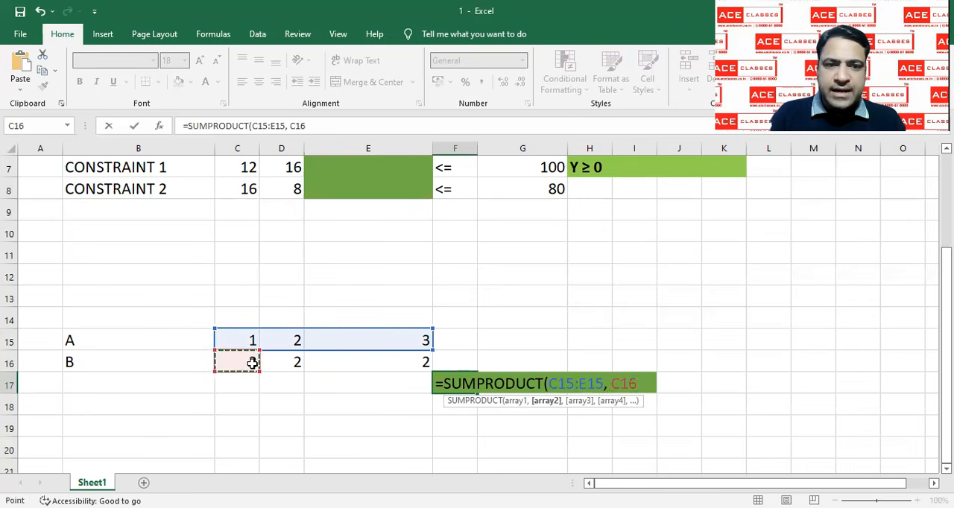
pyautogui.keyDown('shift'); pyautogui.click(348, 362); pyautogui.keyUp('shift')
pyautogui.press('Return')
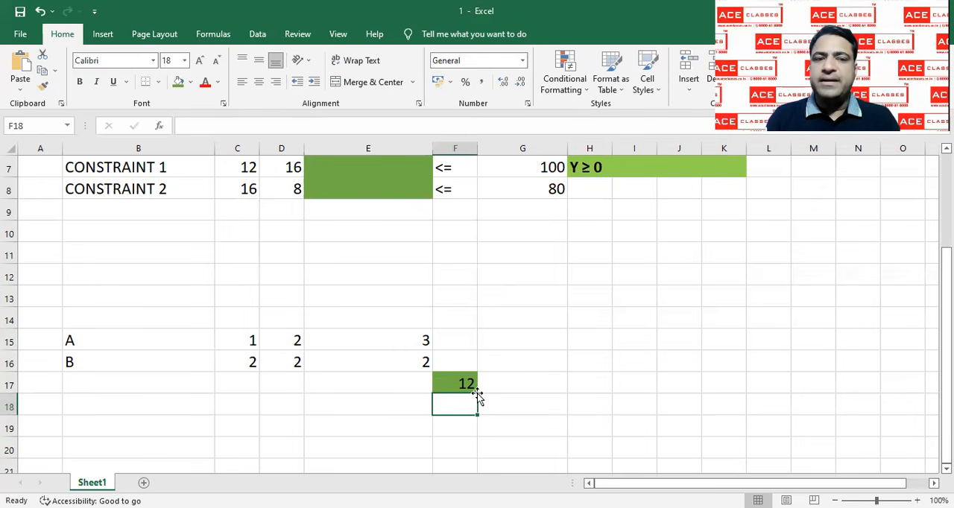
# Delete the sample data in B14:G18 and remove the green fill from cell F17
pyautogui.moveTo(79, 317); pyautogui.dragTo(477, 399)
pyautogui.press('Delete')
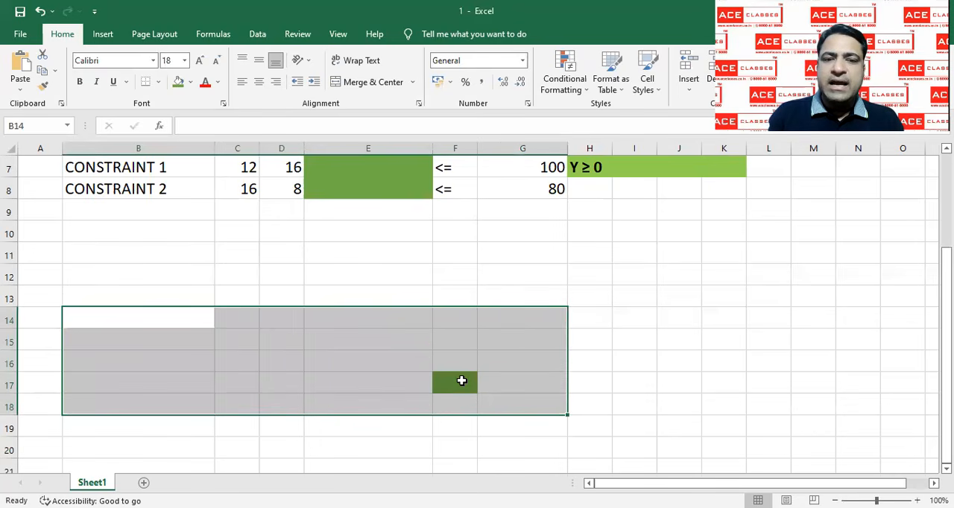
pyautogui.click(462, 381)
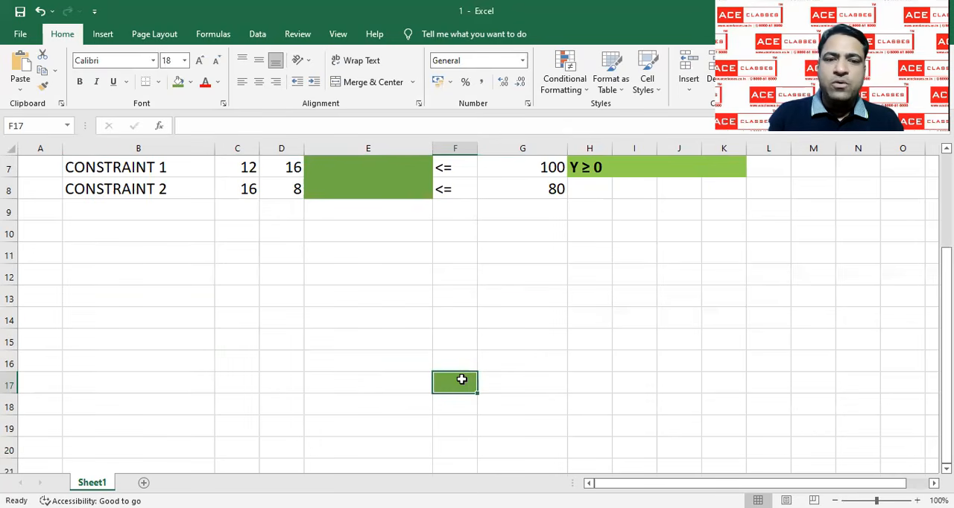
pyautogui.click(190, 84)
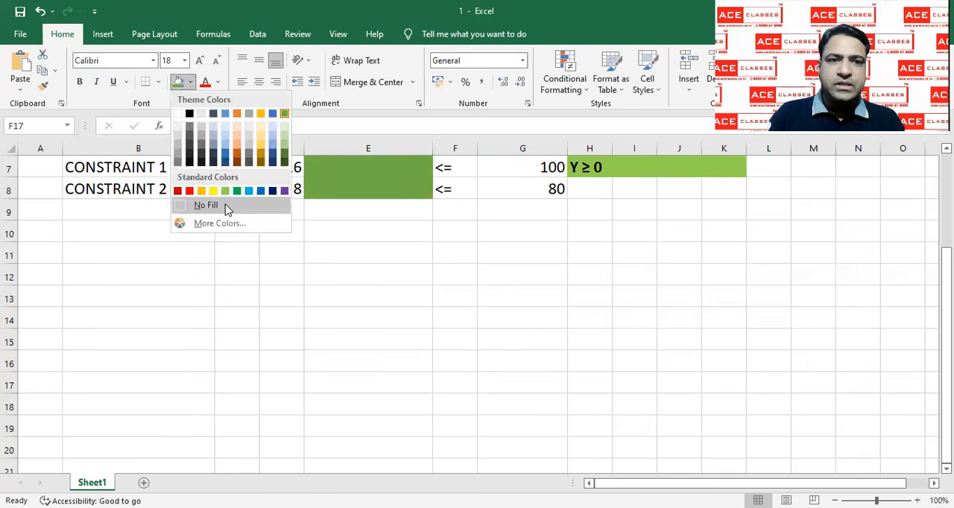
pyautogui.click(227, 206)
pyautogui.click(360, 270)
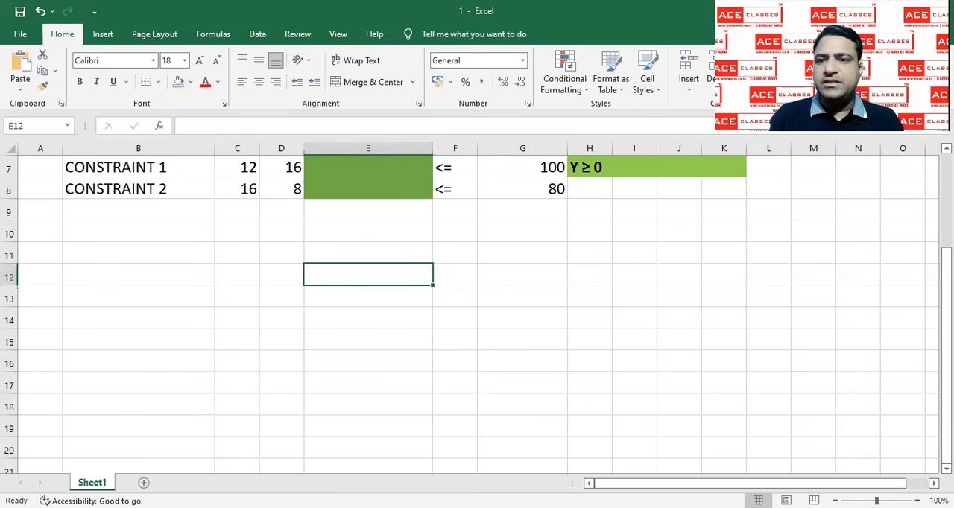
# Enter a SUMPRODUCT formula in the objective value cell E3 that multiplies the values C3:D3 by the coefficients C4:D4
pyautogui.moveTo(946, 373); pyautogui.dragTo(946, 278)
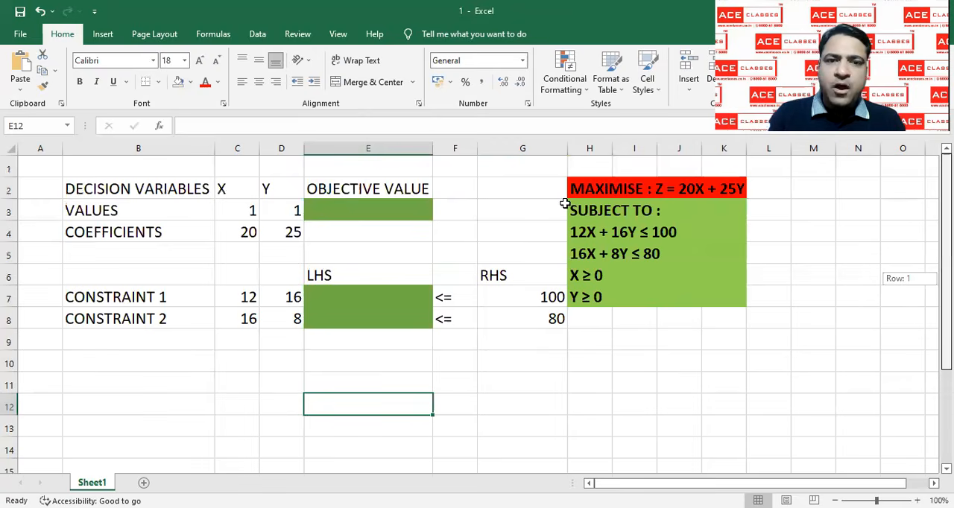
pyautogui.click(415, 212)
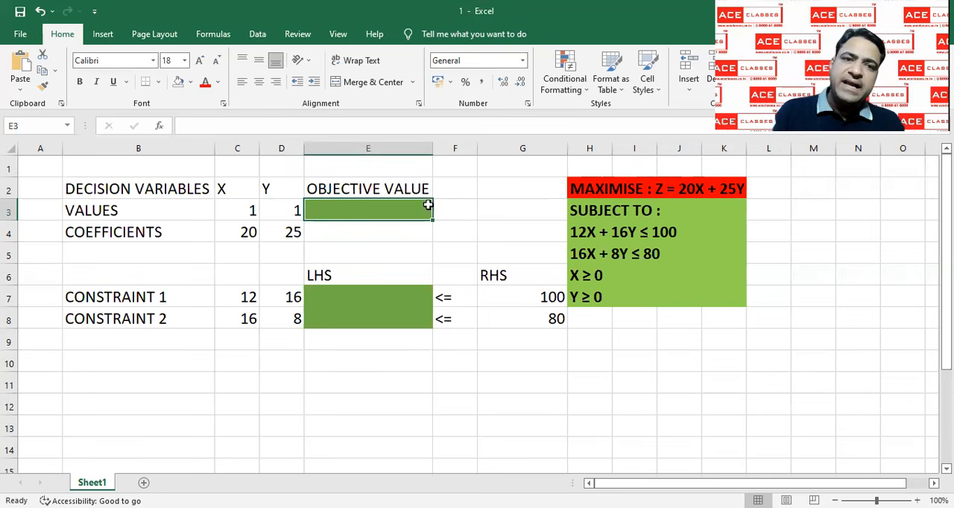
pyautogui.moveTo(230, 214); pyautogui.dragTo(268, 232)
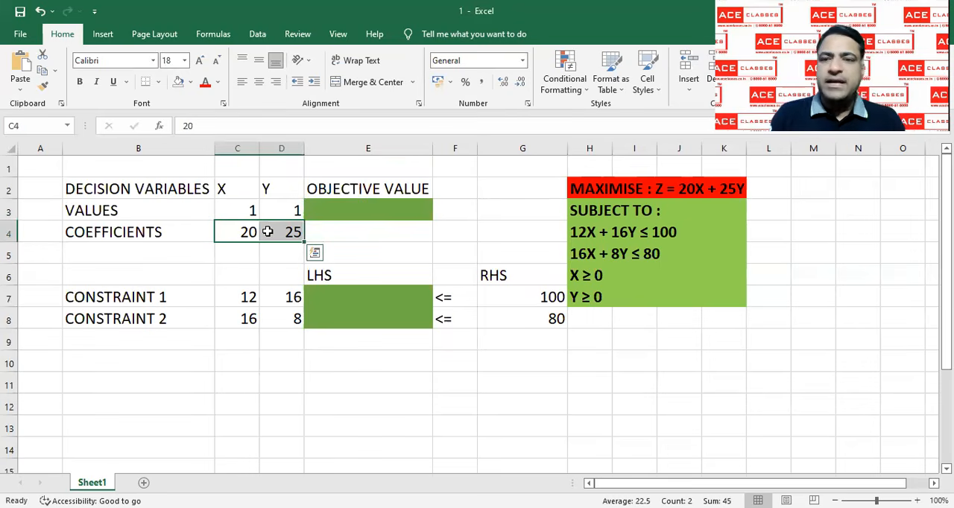
pyautogui.click(335, 209)
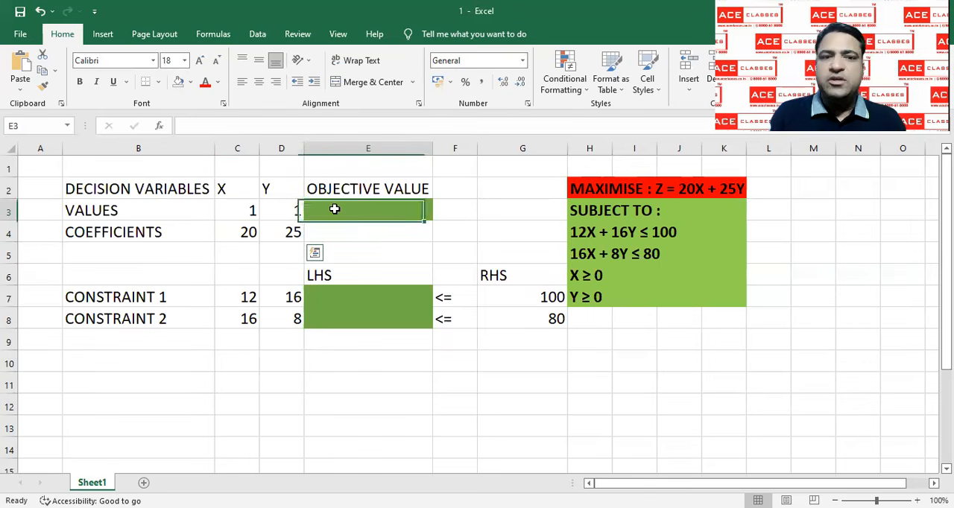
pyautogui.write('=')
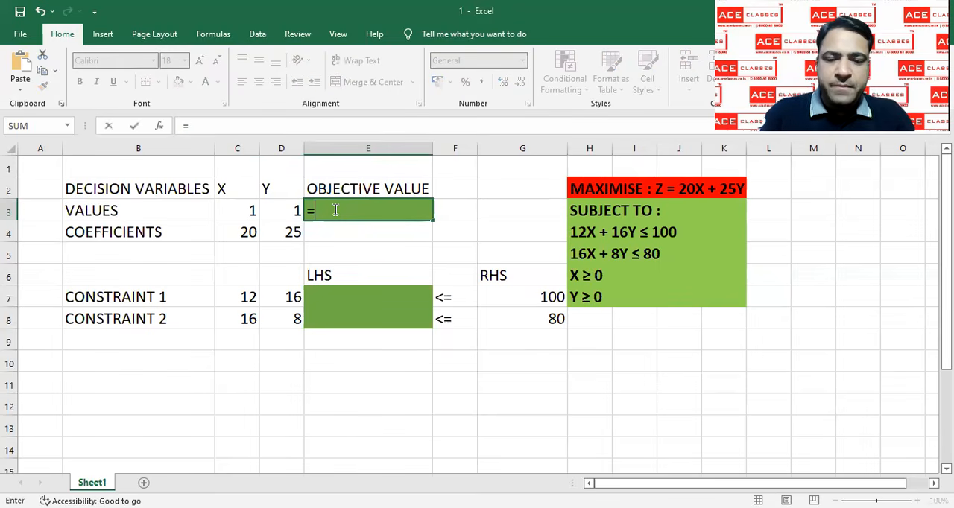
pyautogui.write('SUM')
pyautogui.click(344, 266)
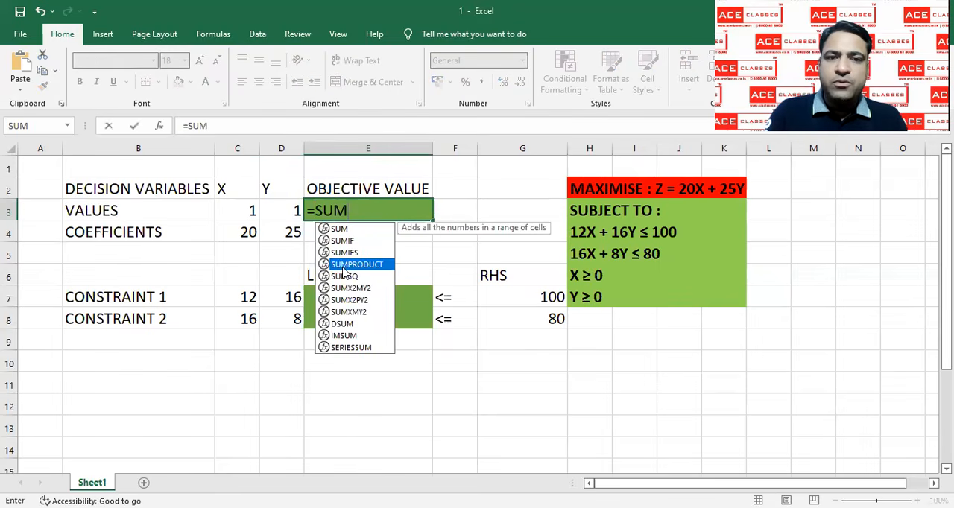
pyautogui.press('Tab')
pyautogui.click(235, 209)
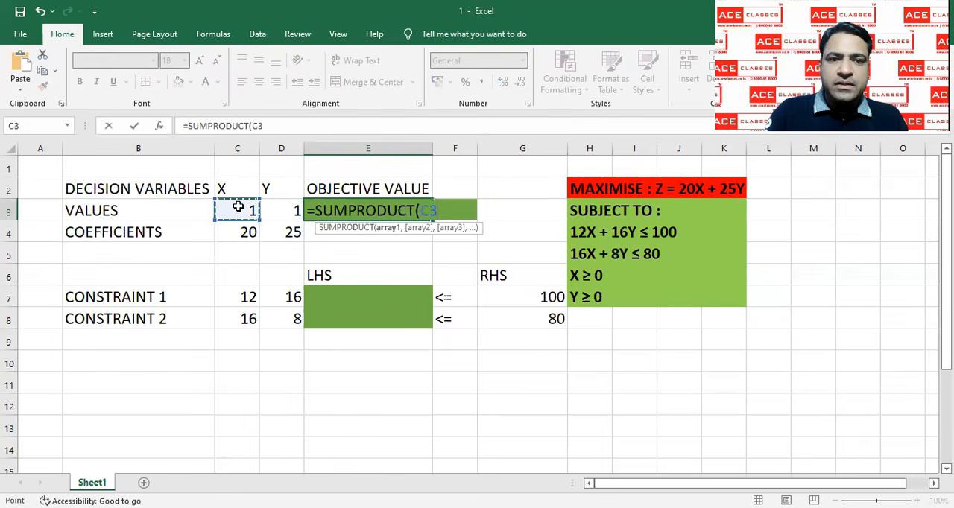
pyautogui.moveTo(267, 211); pyautogui.dragTo(268, 213)
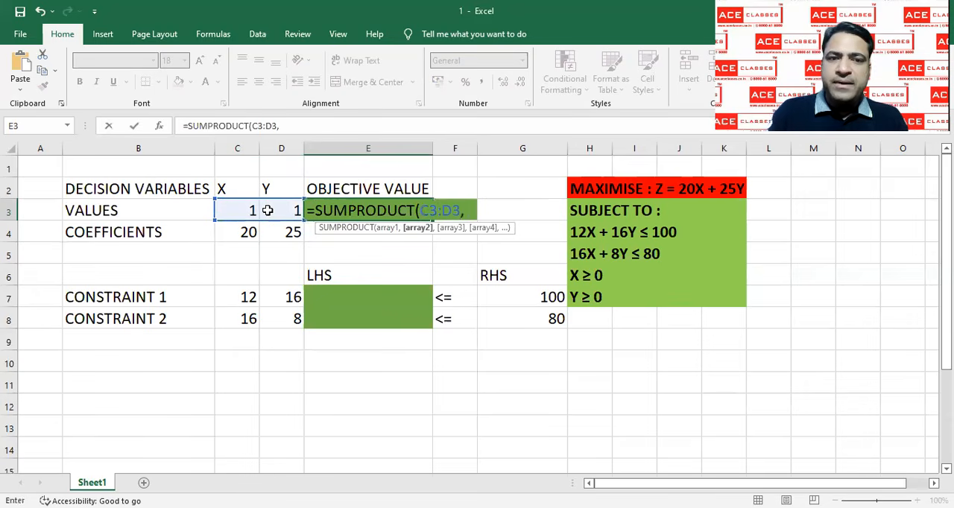
pyautogui.write(',')
pyautogui.click(250, 231)
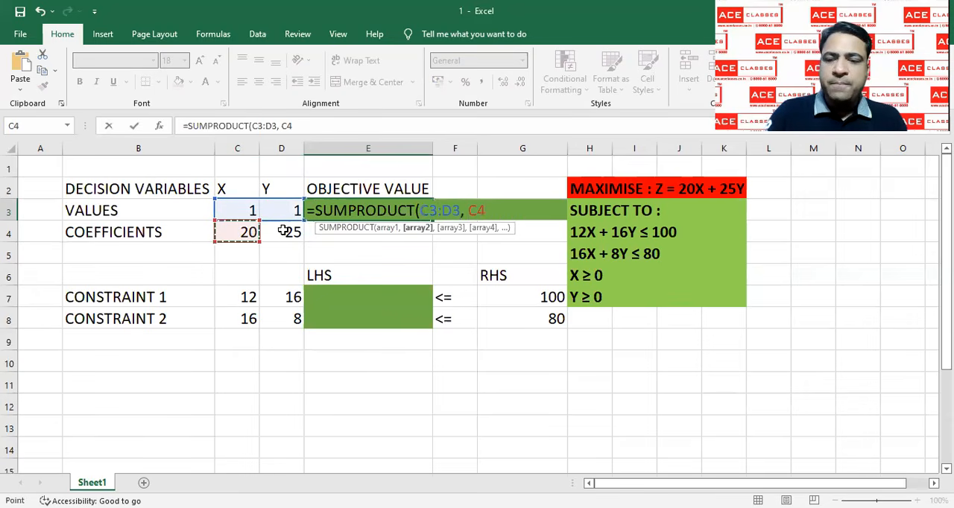
pyautogui.moveTo(283, 231); pyautogui.dragTo(284, 230)
pyautogui.press('Return')
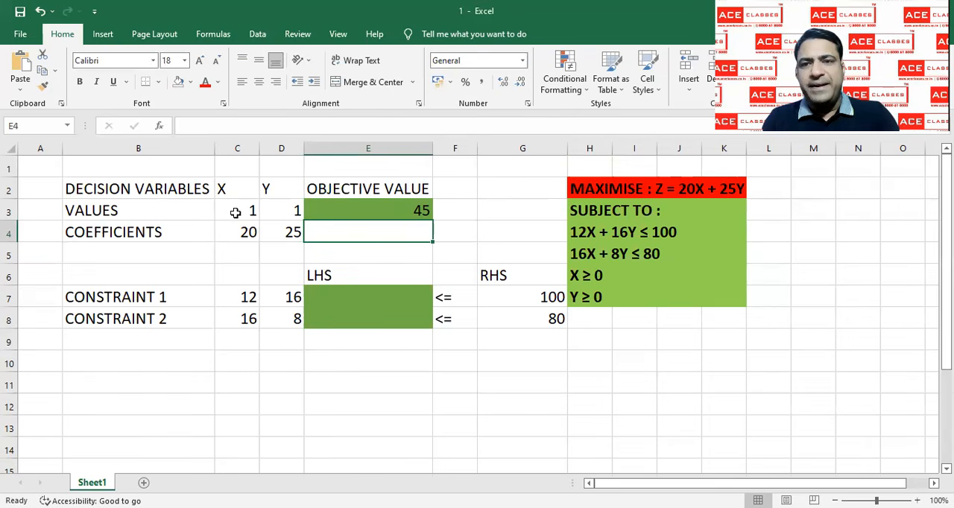
# Enter a SUMPRODUCT formula in E7 for the left-hand side of constraint 1, multiplying C3:D3 by C7:D7
pyautogui.click(323, 301)
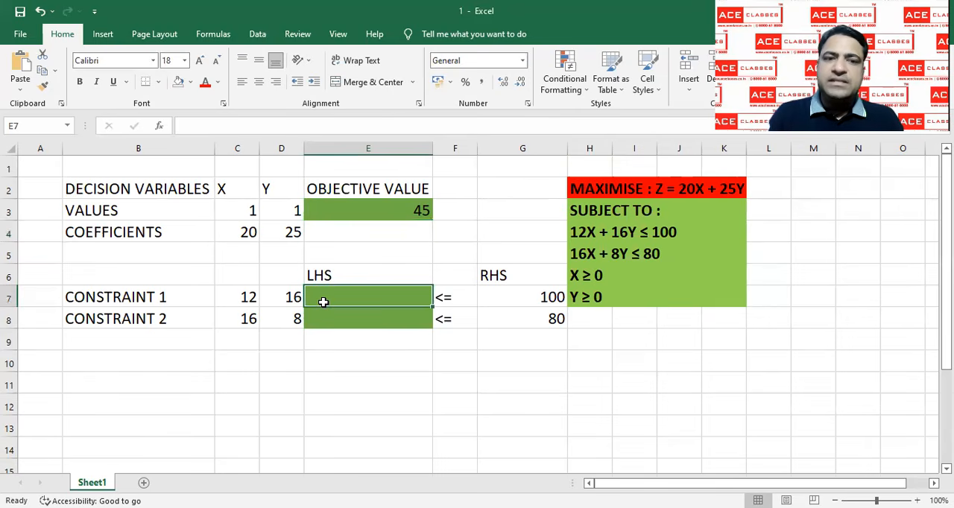
pyautogui.write('=')
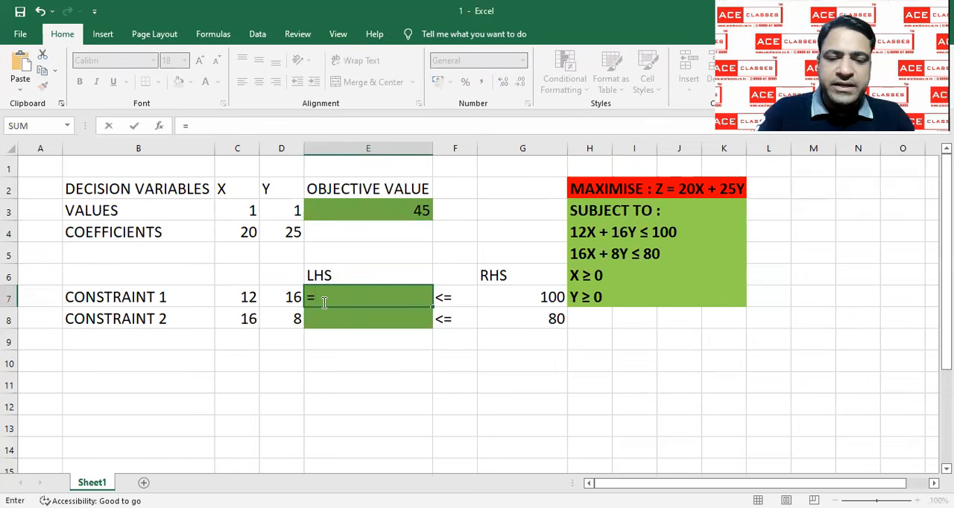
pyautogui.write('SUM')
pyautogui.click(345, 350)
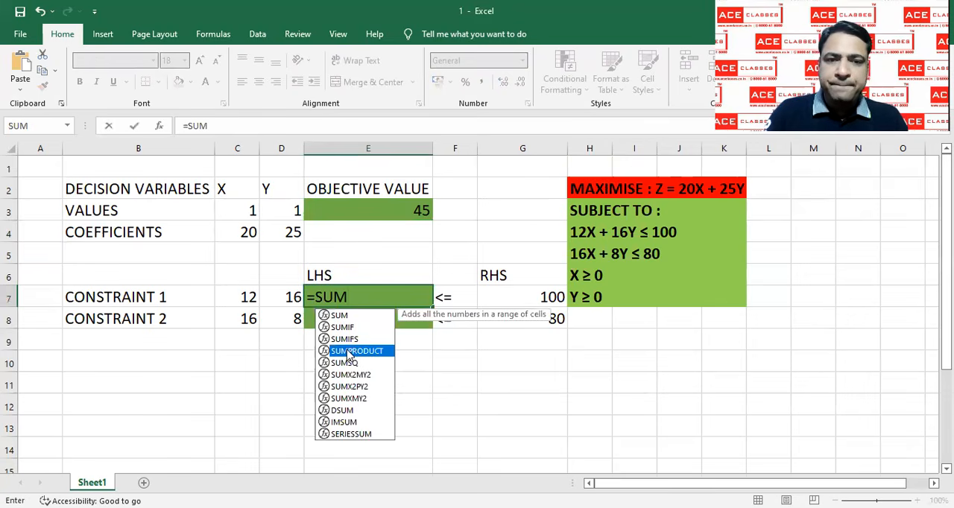
pyautogui.doubleClick(344, 351)
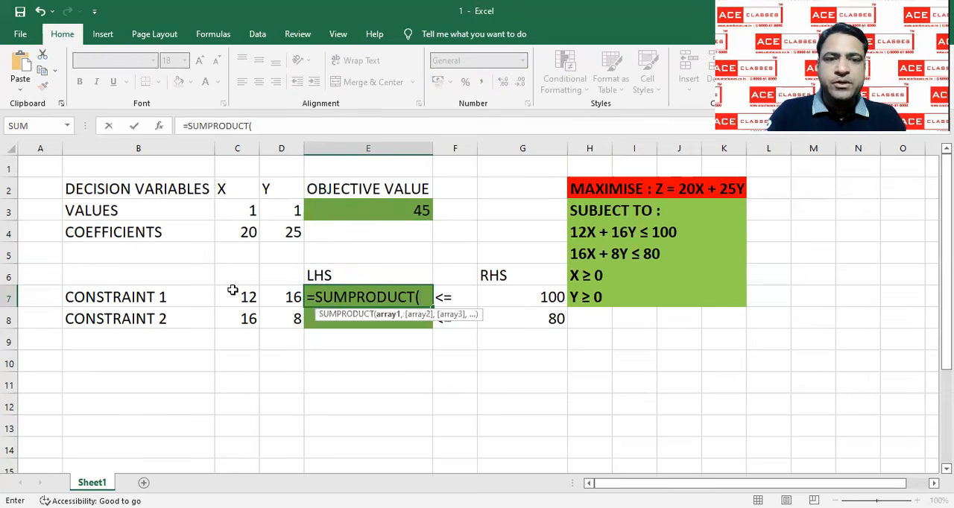
pyautogui.click(249, 211)
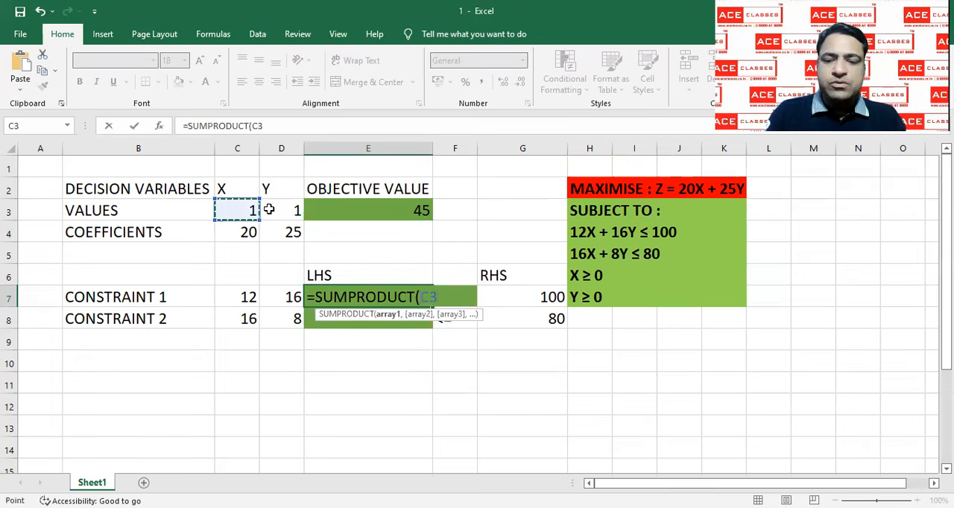
pyautogui.moveTo(249, 211); pyautogui.dragTo(270, 211)
pyautogui.write(',')
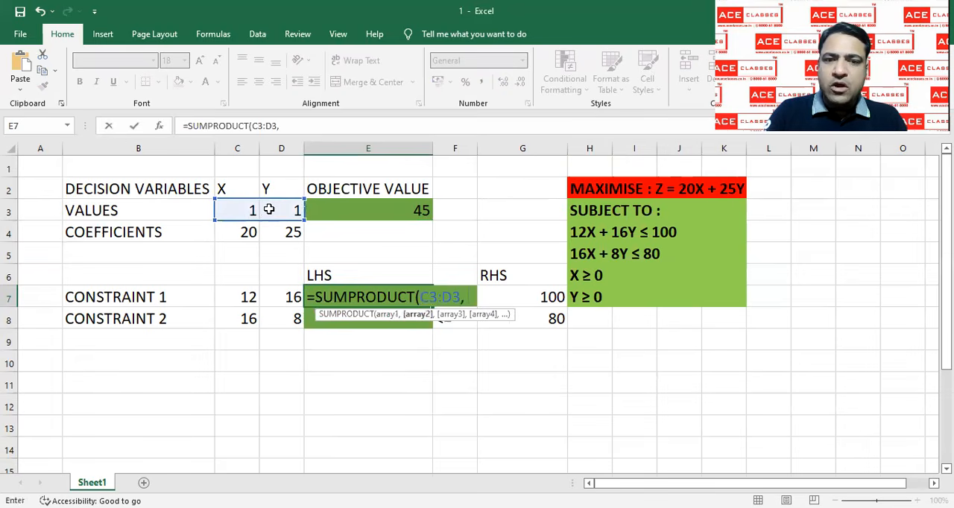
pyautogui.click(239, 296)
pyautogui.moveTo(262, 296); pyautogui.dragTo(282, 297)
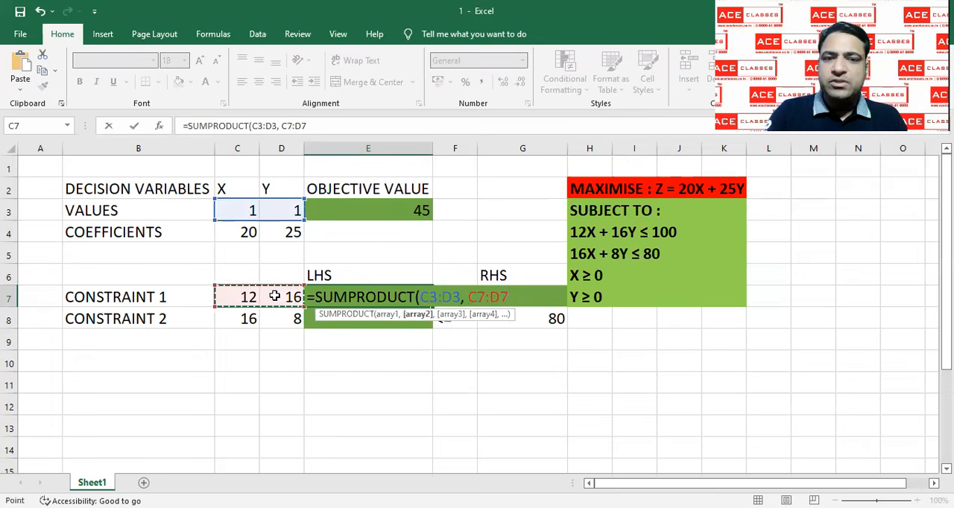
pyautogui.press('Return')
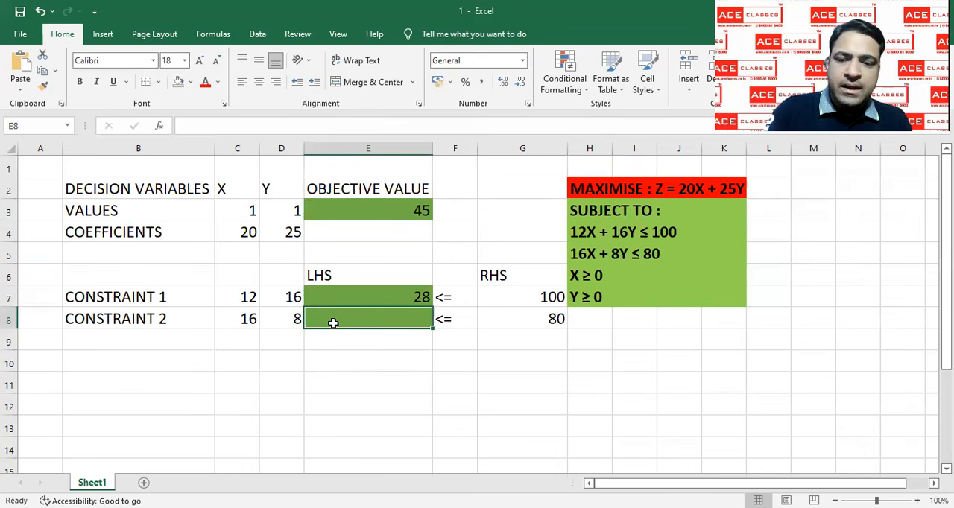
# Enter a SUMPRODUCT formula in E8 for the left-hand side of constraint 2, multiplying C3:D3 by C8:D8
pyautogui.write('=S')
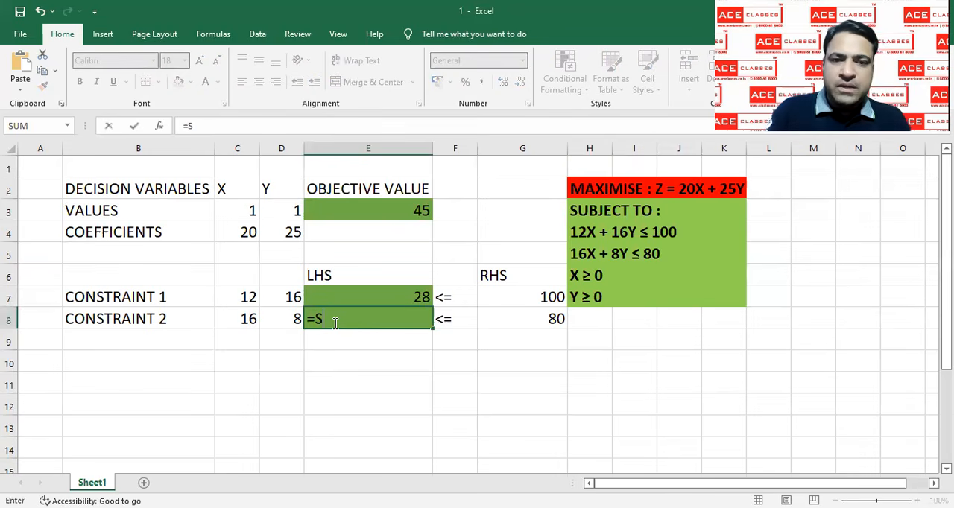
pyautogui.write('UM')
pyautogui.doubleClick(350, 373)
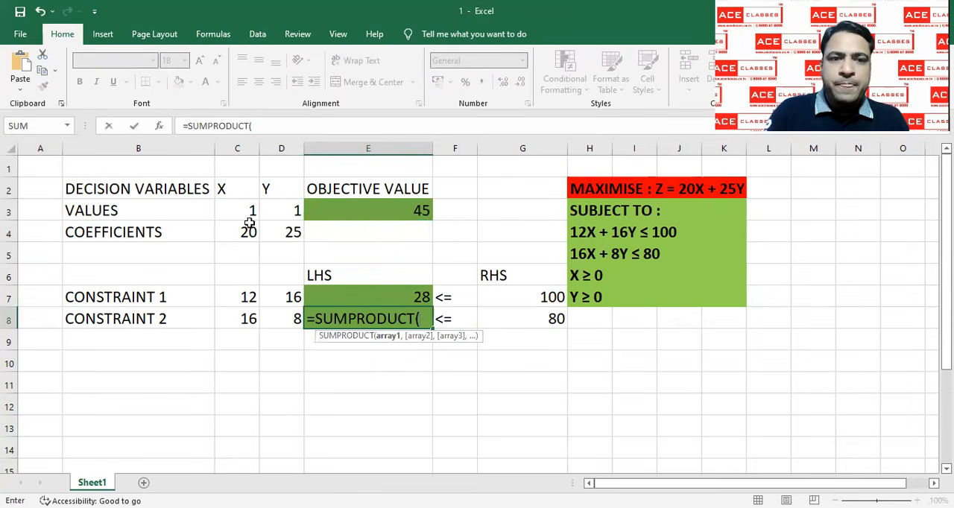
pyautogui.click(256, 212)
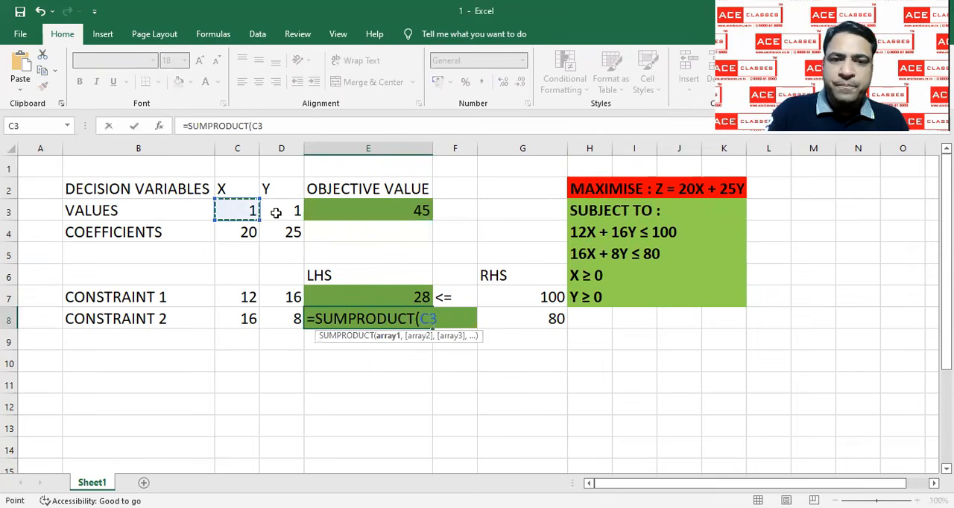
pyautogui.keyDown('shift'); pyautogui.click(276, 213); pyautogui.keyUp('shift')
pyautogui.write(', C8')
pyautogui.click(243, 319)
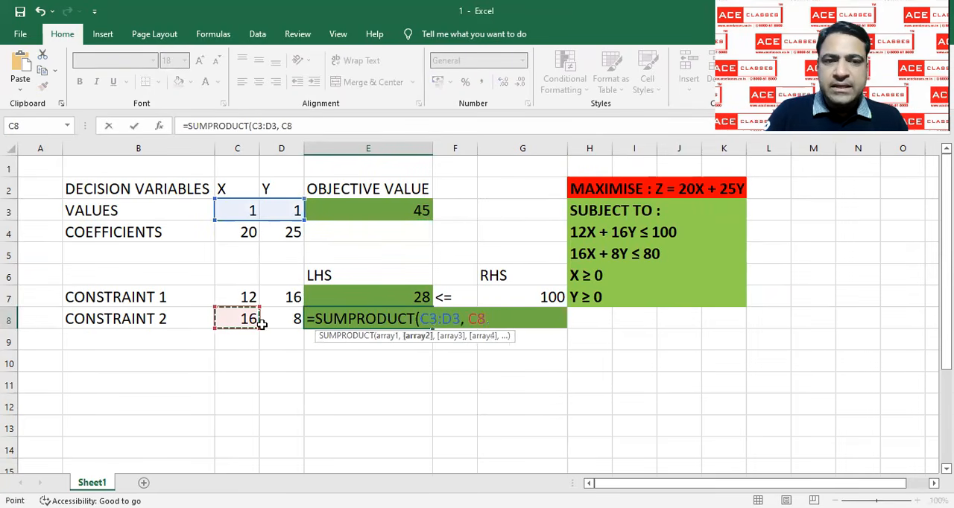
pyautogui.keyDown('shift'); pyautogui.click(269, 326); pyautogui.keyUp('shift')
pyautogui.press('Return')
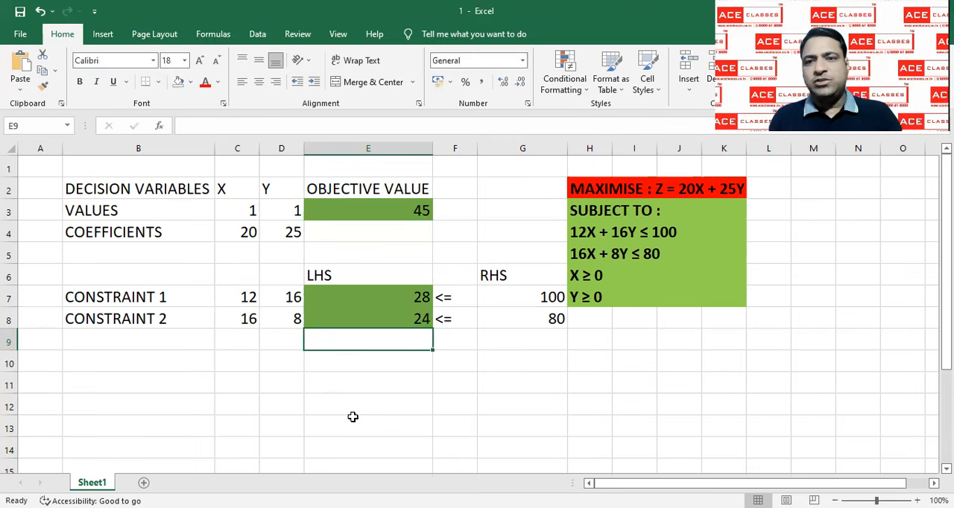
# Check the constraint 1 formula in E7 against its coefficients in C7:D7 and the decision variable values in C3:D3
pyautogui.click(359, 296)
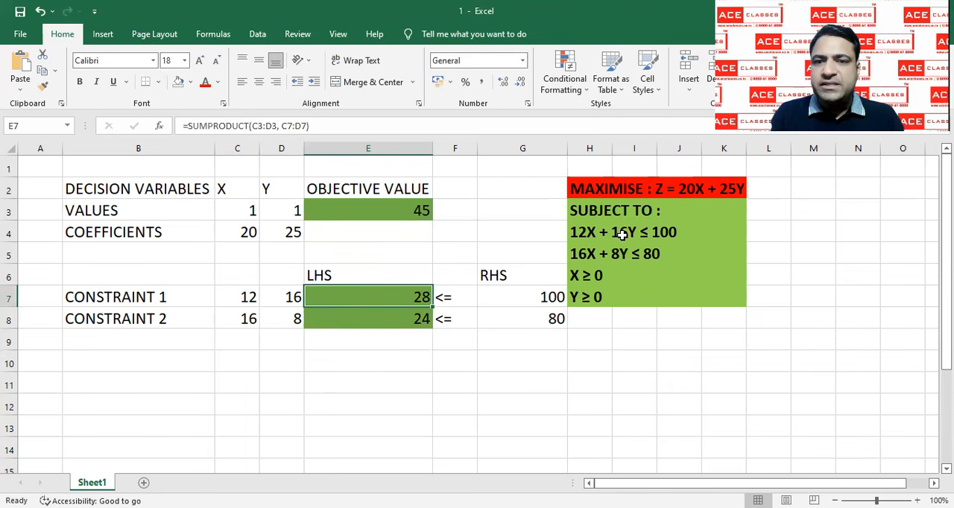
pyautogui.click(251, 295)
pyautogui.click(245, 208)
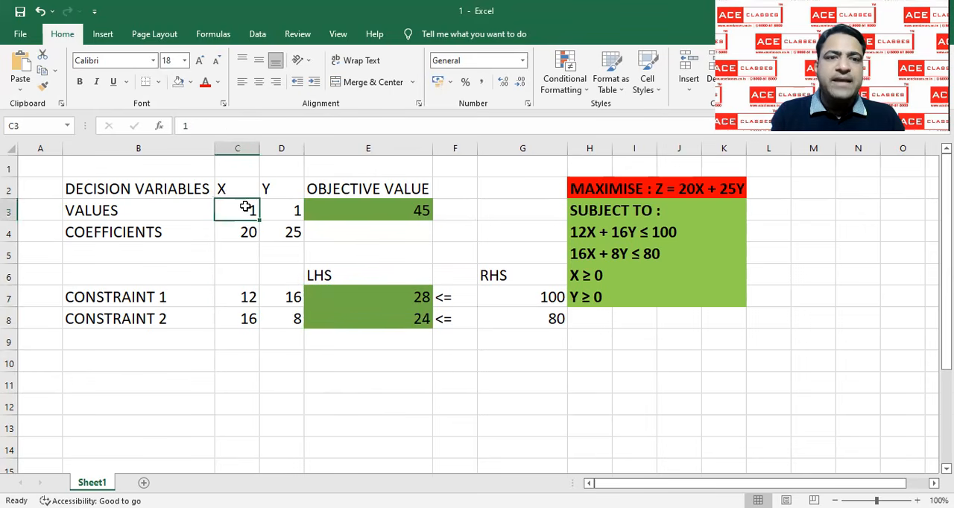
pyautogui.click(235, 296)
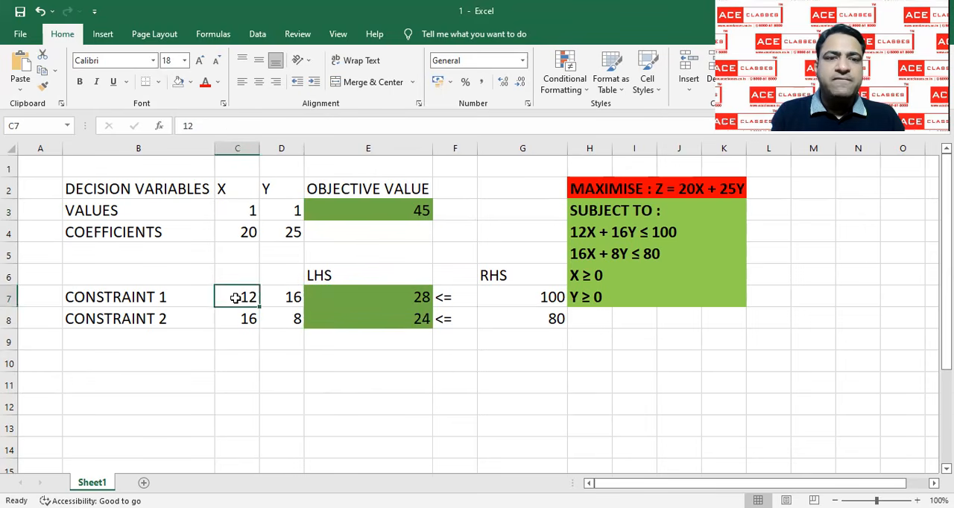
pyautogui.click(247, 209)
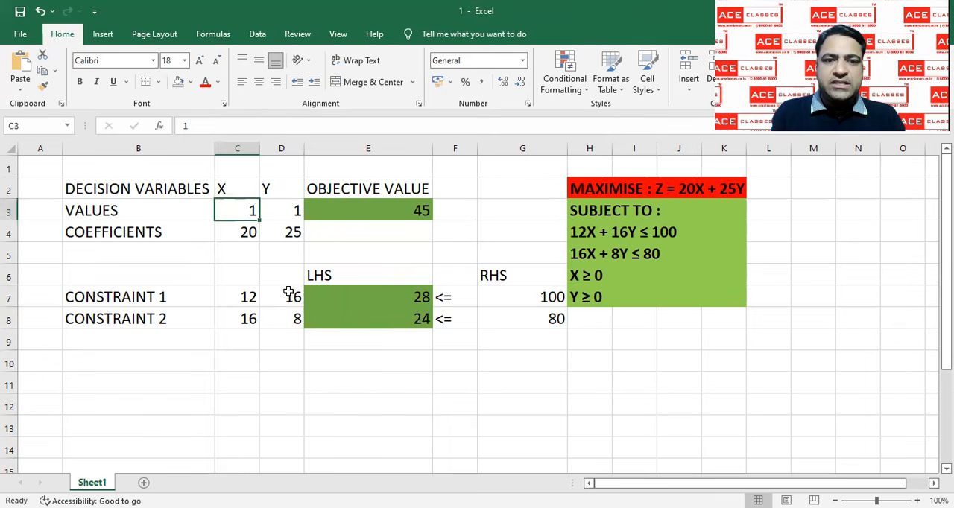
pyautogui.click(287, 293)
pyautogui.click(287, 210)
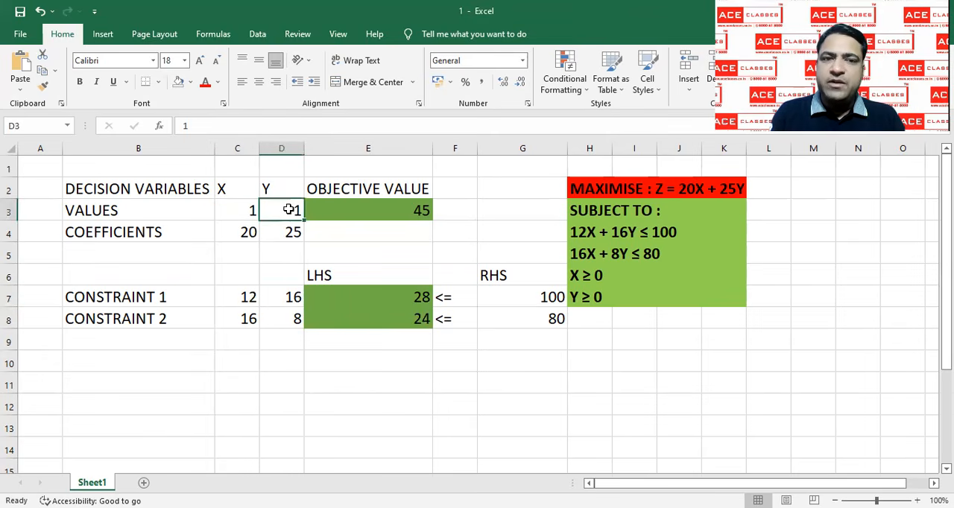
pyautogui.click(289, 298)
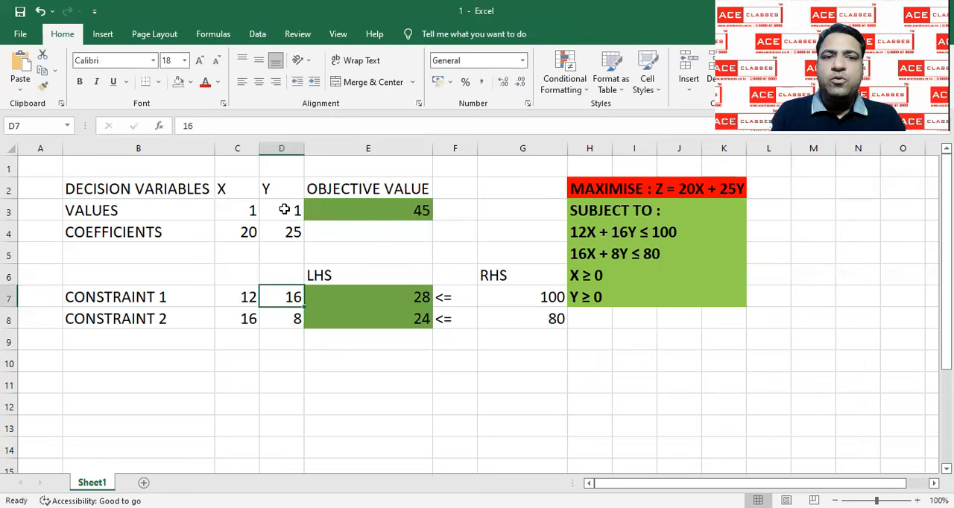
pyautogui.click(281, 211)
pyautogui.click(230, 296)
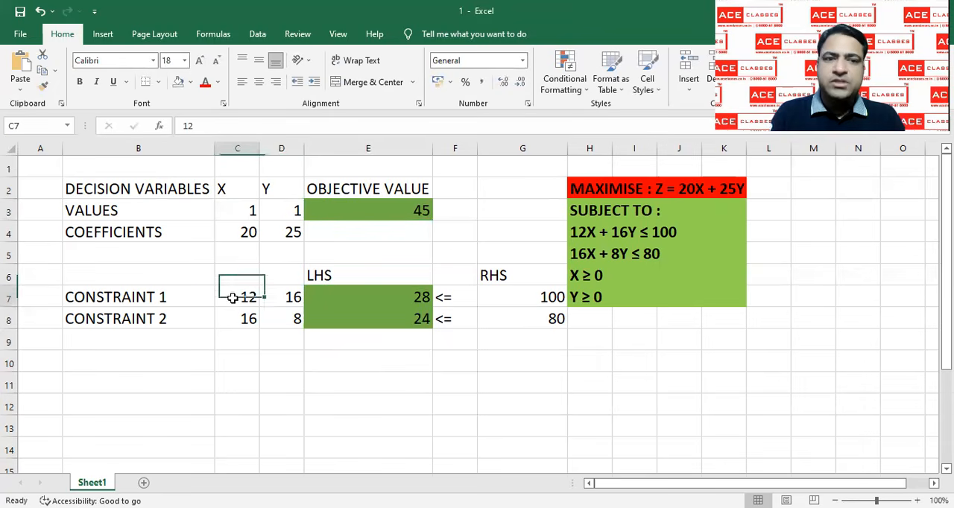
pyautogui.click(239, 211)
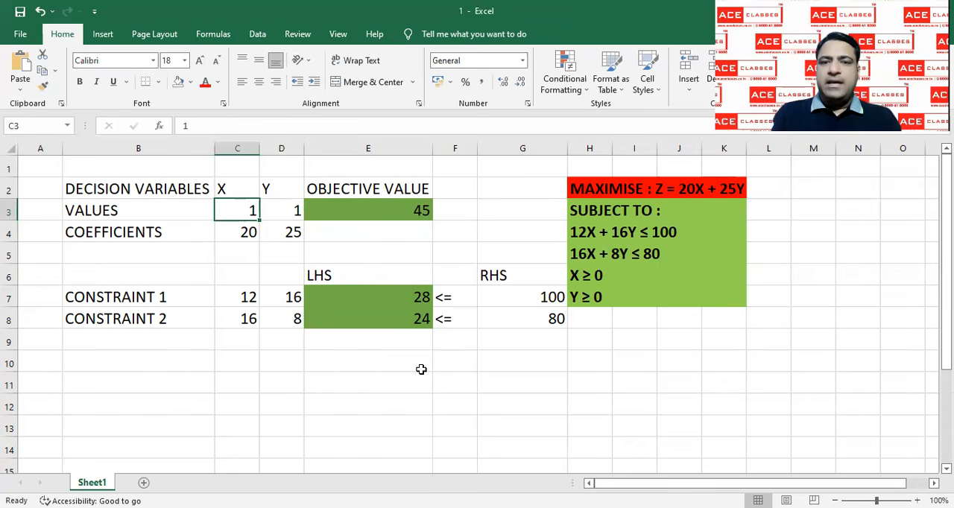
# Review the problem statement in H2:K7 and the formulas in the objective cell E3 and constraint cells E7 and E8
pyautogui.moveTo(596, 187); pyautogui.dragTo(716, 291)
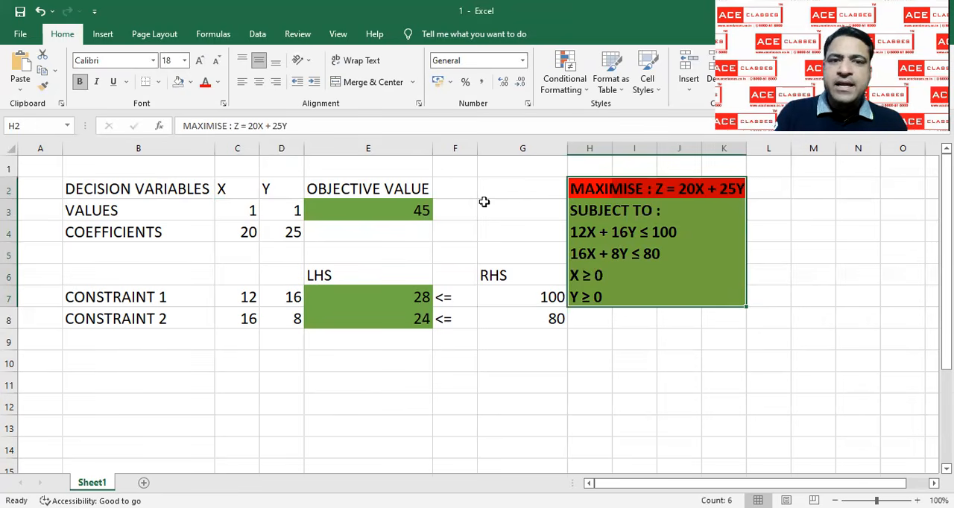
pyautogui.click(401, 208)
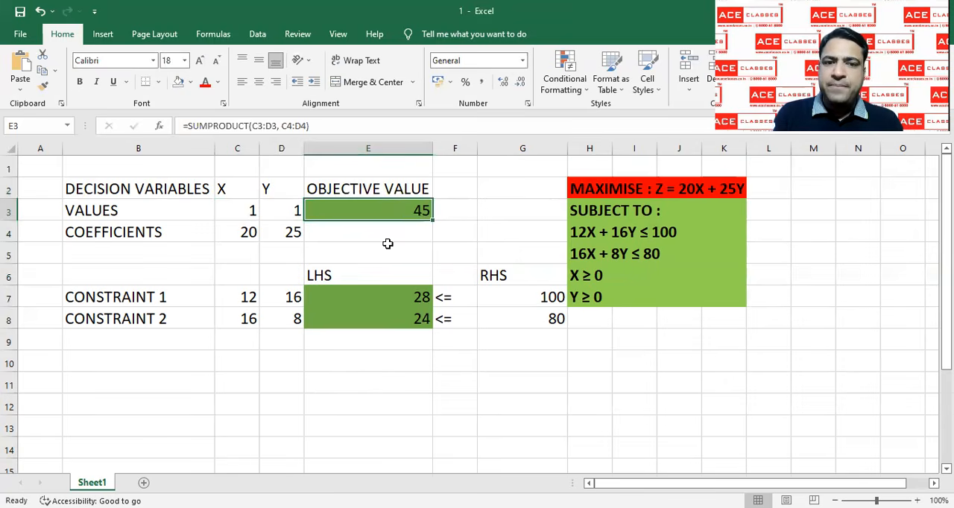
pyautogui.click(383, 293)
pyautogui.click(383, 321)
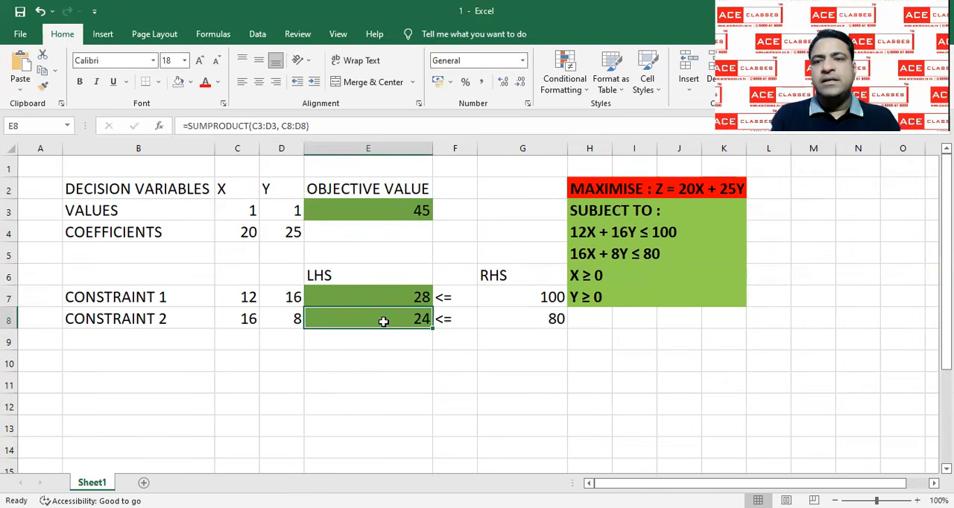
pyautogui.click(449, 376)
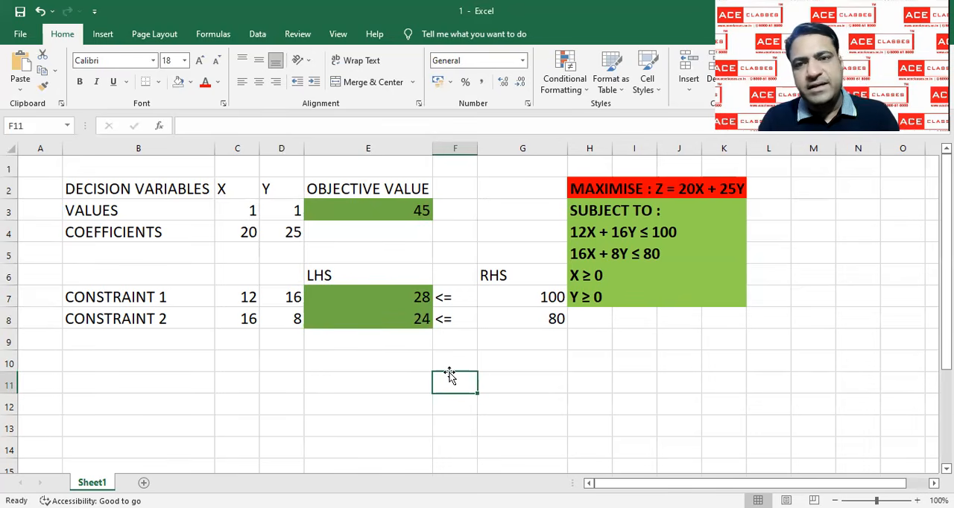
# Open Solver and set it to maximise objective cell E3 by changing variable cells C3:D3
pyautogui.click(256, 38)
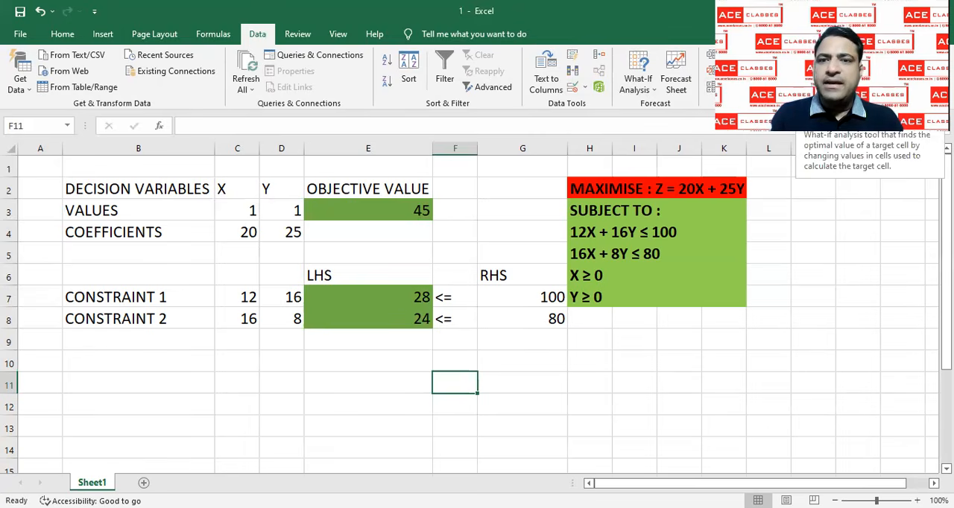
pyautogui.click(820, 55)
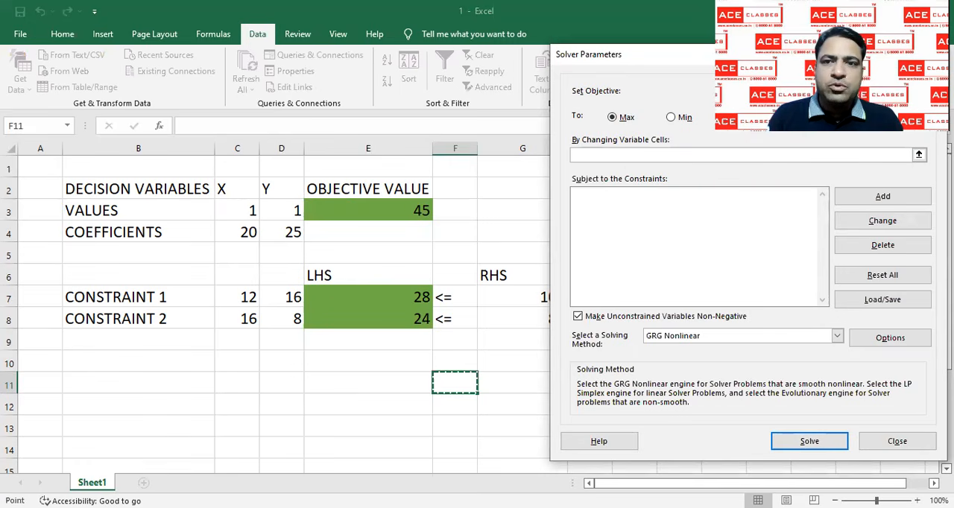
pyautogui.click(401, 211)
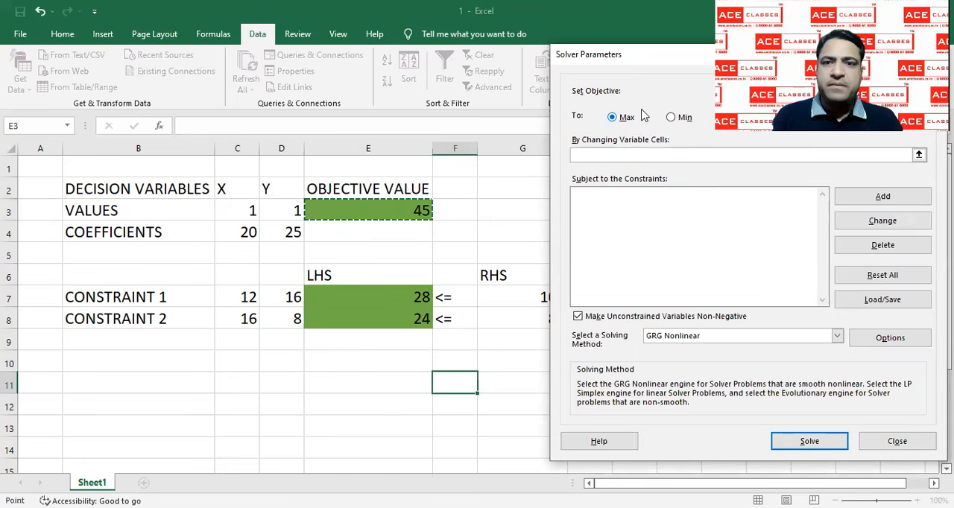
pyautogui.click(602, 155)
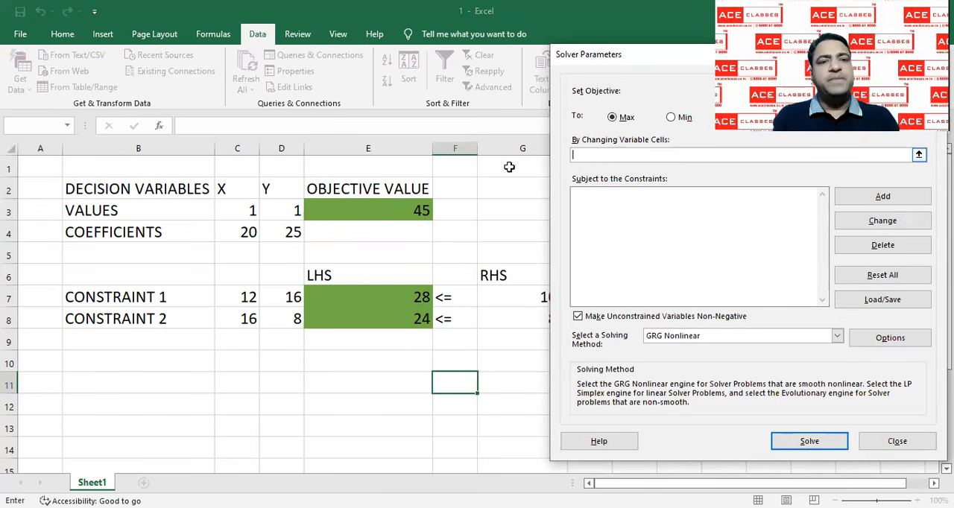
pyautogui.click(249, 211)
pyautogui.keyDown('shift'); pyautogui.click(279, 212); pyautogui.keyUp('shift')
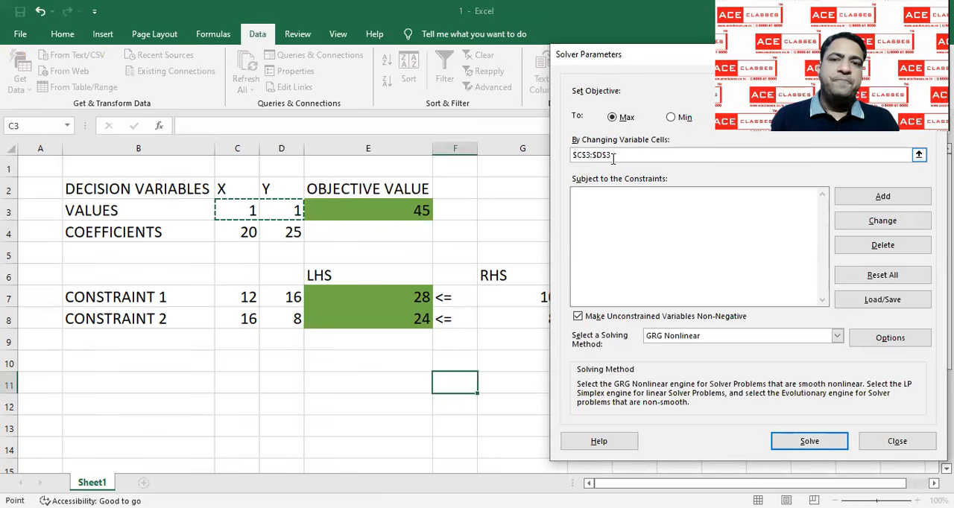
# Add a Solver constraint requiring the left-hand sides in E7:E8 to be <= the right-hand sides in G7:G8
pyautogui.click(626, 227)
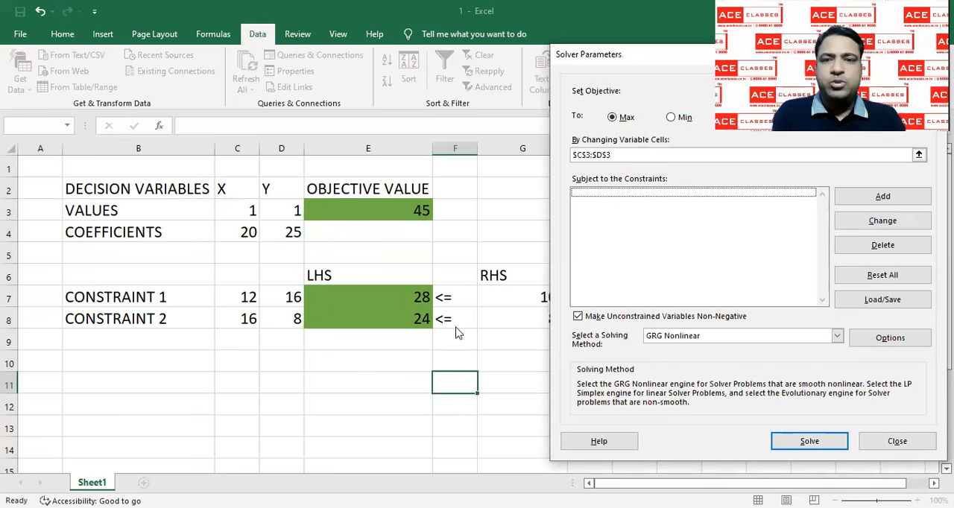
pyautogui.click(883, 197)
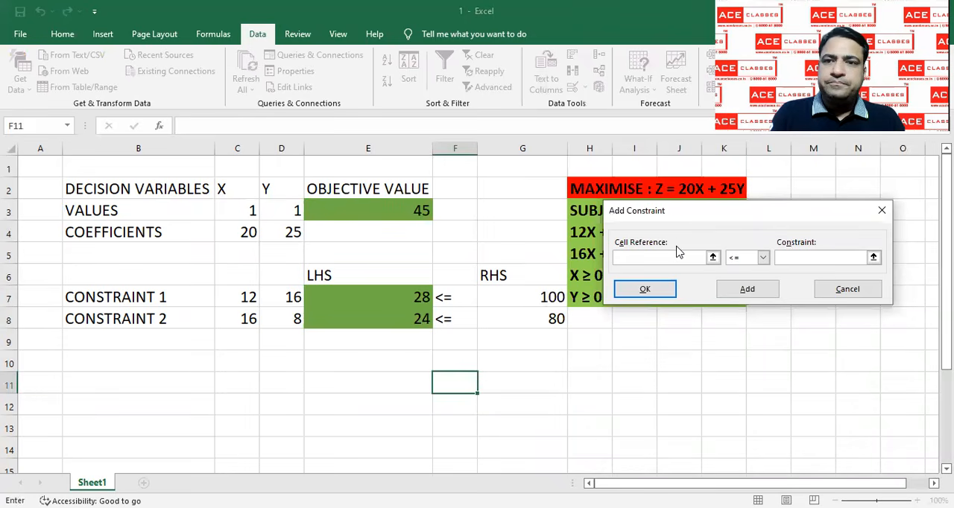
pyautogui.moveTo(753, 210); pyautogui.dragTo(749, 288)
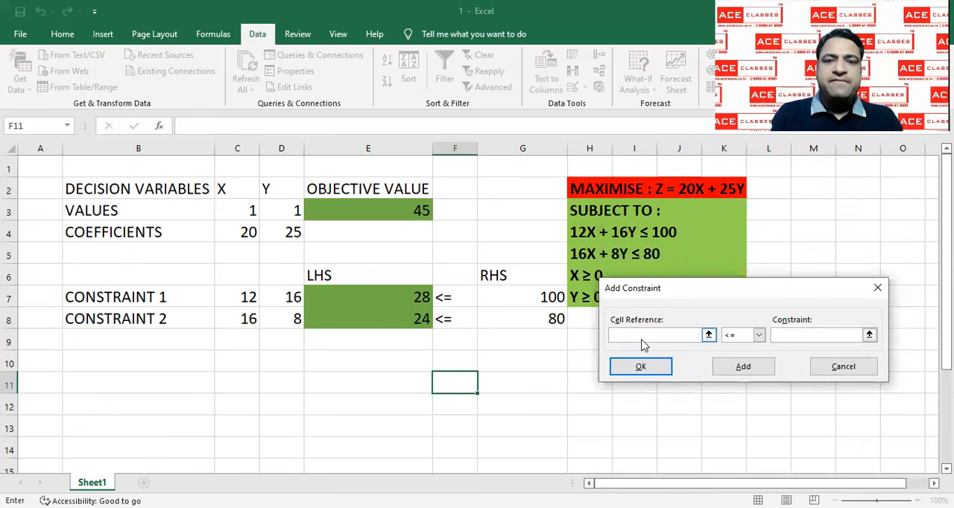
pyautogui.click(390, 297)
pyautogui.moveTo(390, 296); pyautogui.dragTo(389, 316)
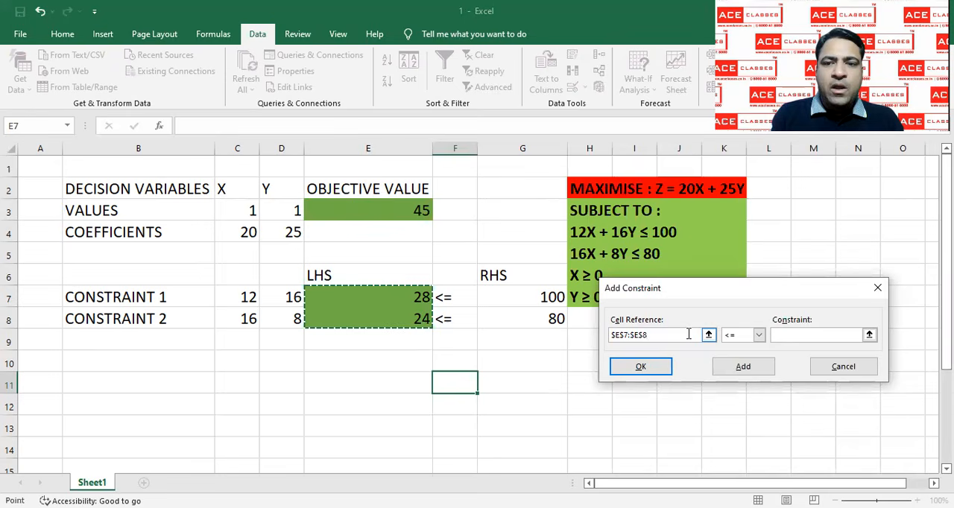
pyautogui.click(743, 342)
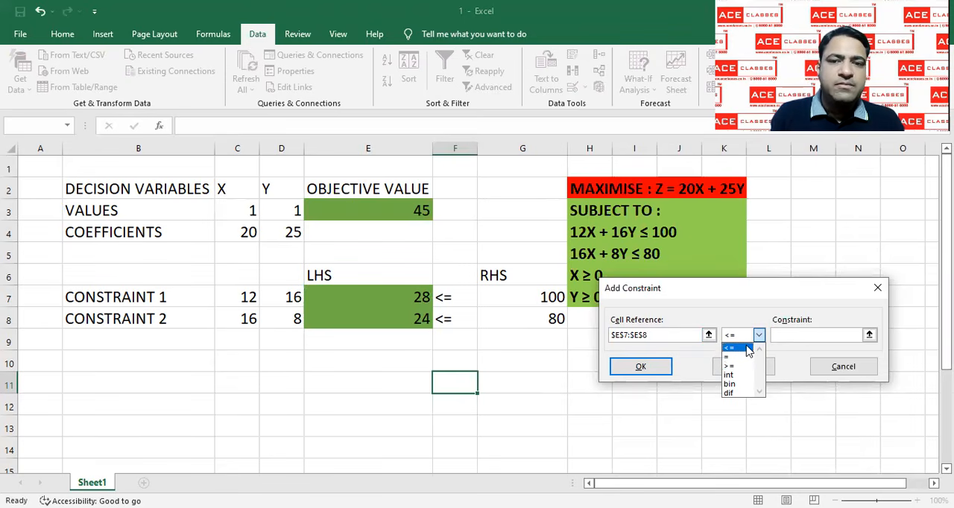
pyautogui.click(747, 349)
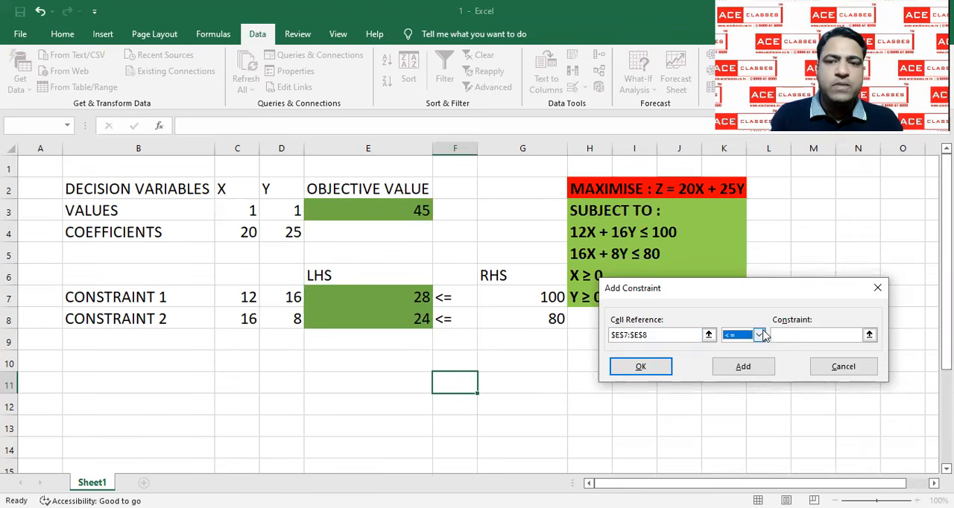
pyautogui.click(793, 335)
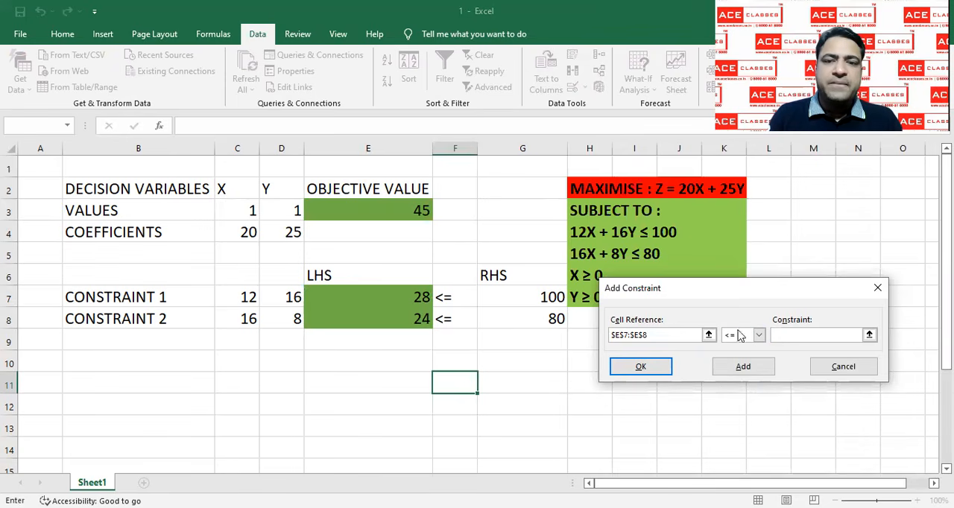
pyautogui.click(520, 298)
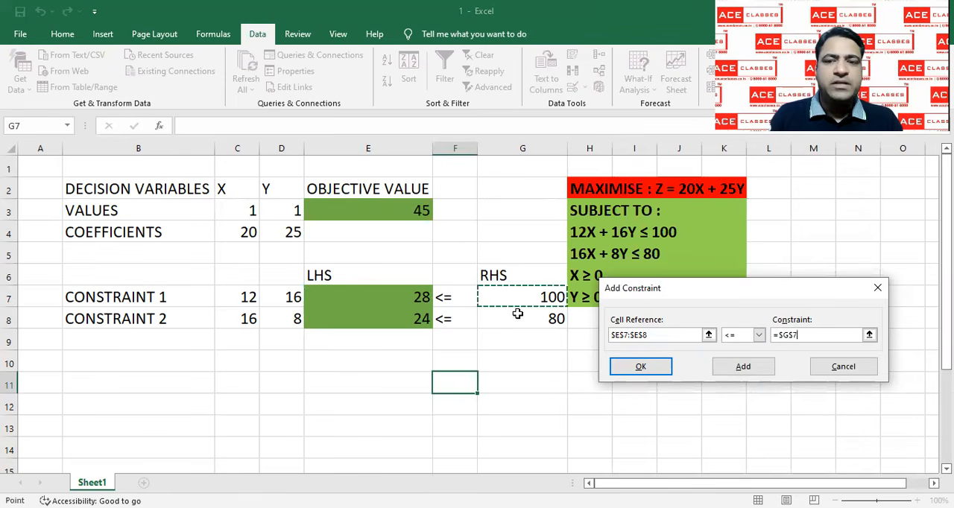
pyautogui.moveTo(517, 314); pyautogui.dragTo(521, 319)
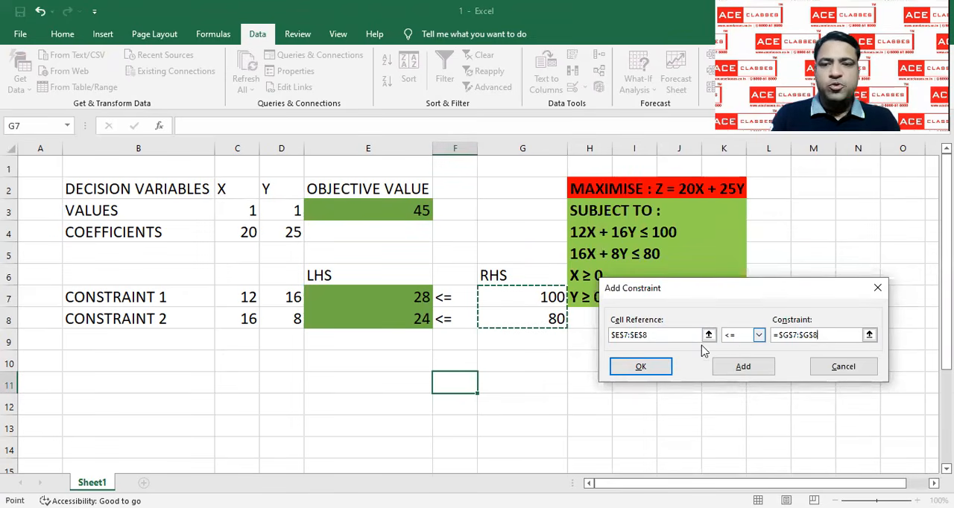
pyautogui.click(659, 366)
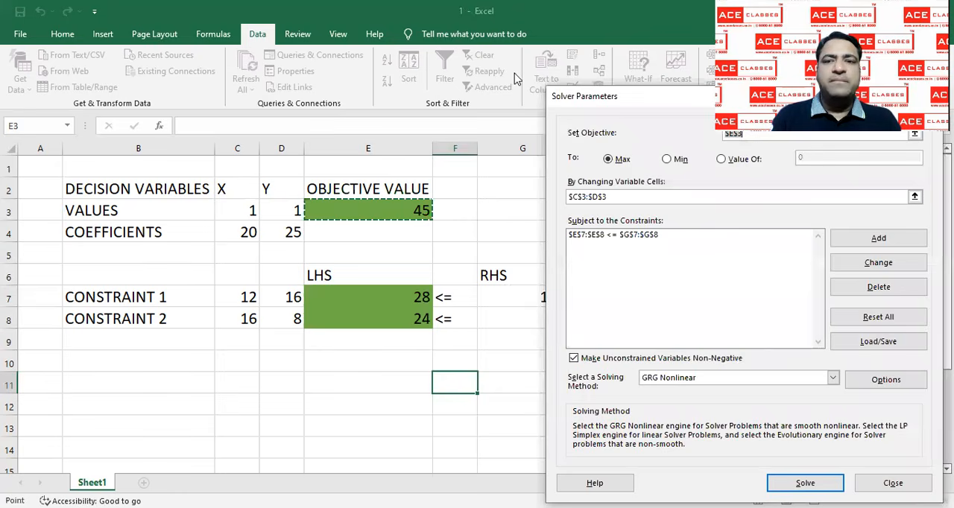
# Choose Simplex LP as the solving method and solve the model
pyautogui.moveTo(775, 100); pyautogui.dragTo(565, 51)
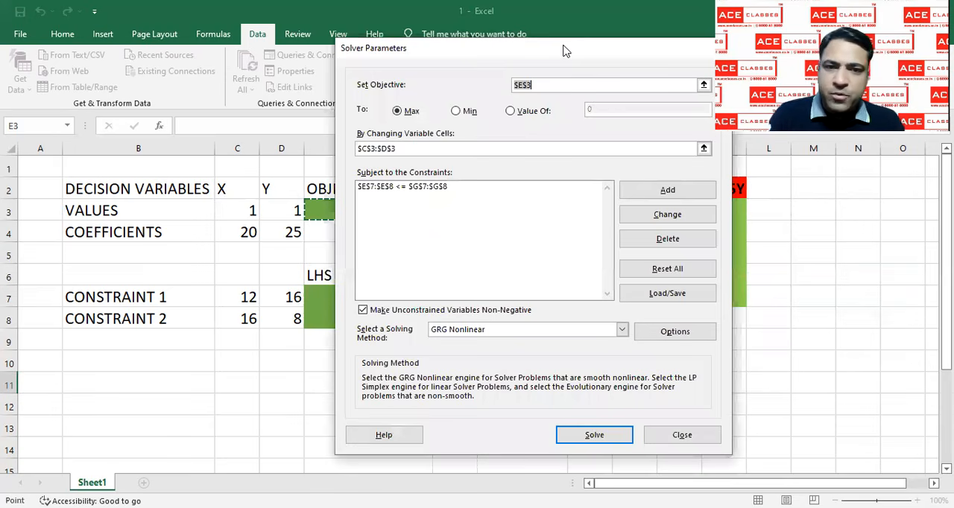
pyautogui.click(515, 333)
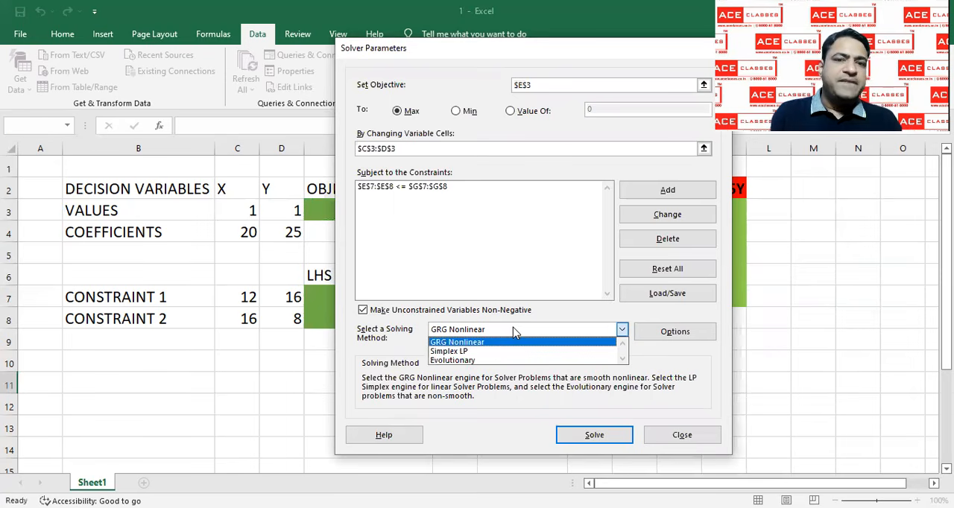
pyautogui.click(465, 352)
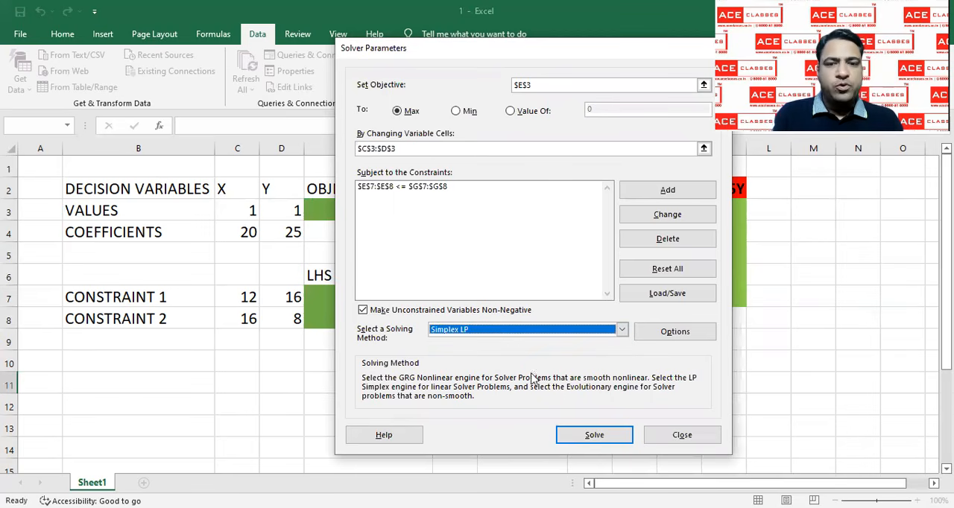
pyautogui.click(594, 435)
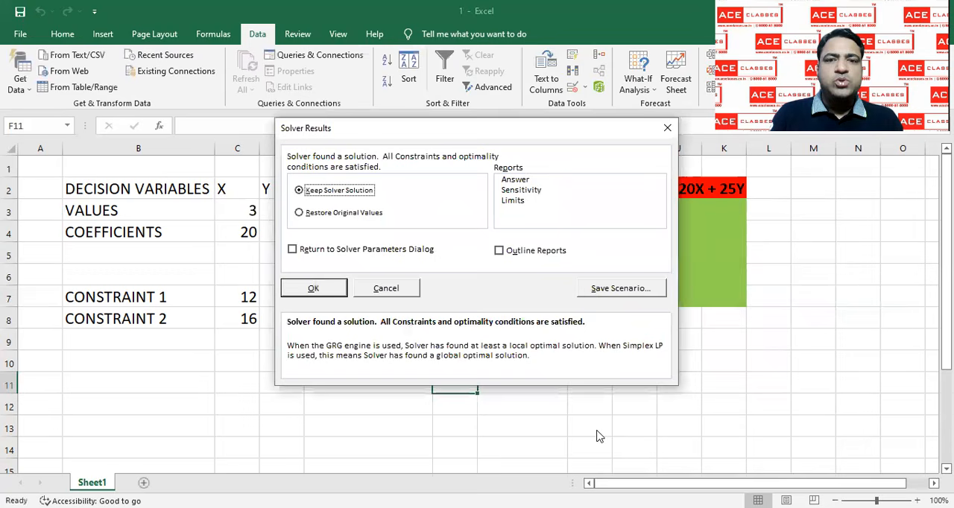
# Keep the Solver solution and generate the Answer, Sensitivity and Limits reports, dismissing the accessibility notice
pyautogui.click(518, 180)
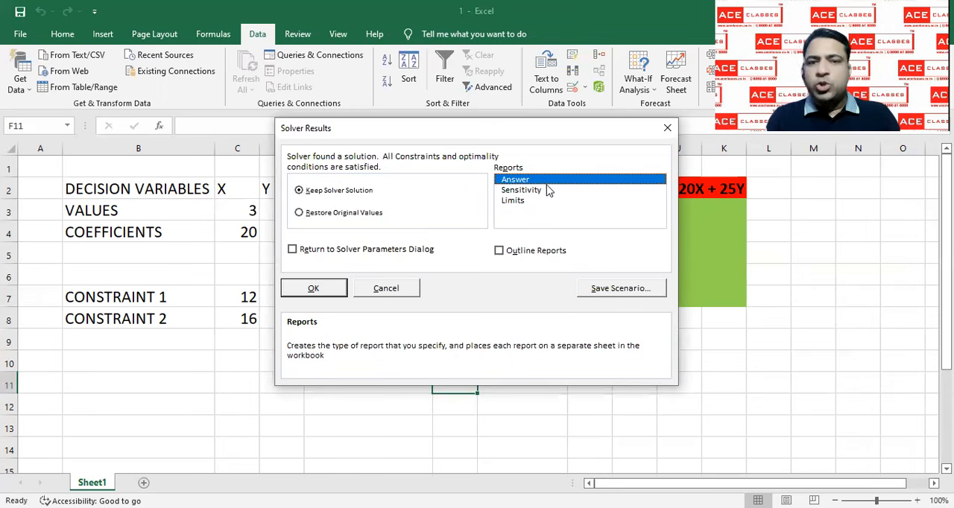
pyautogui.click(545, 192)
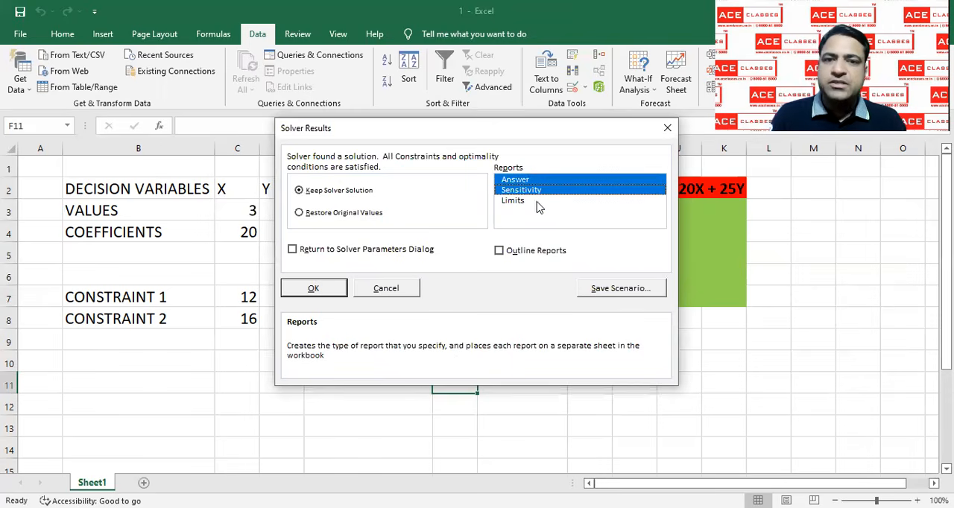
pyautogui.click(538, 202)
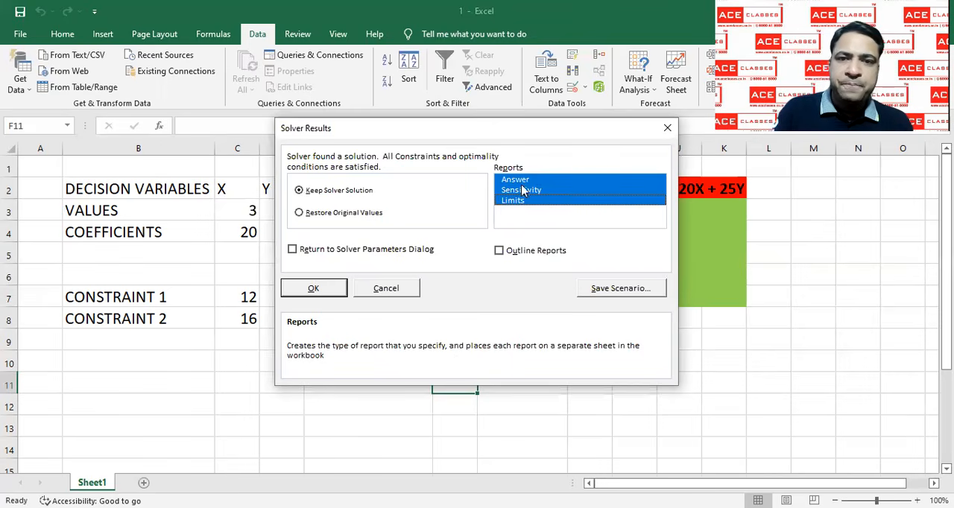
pyautogui.click(318, 288)
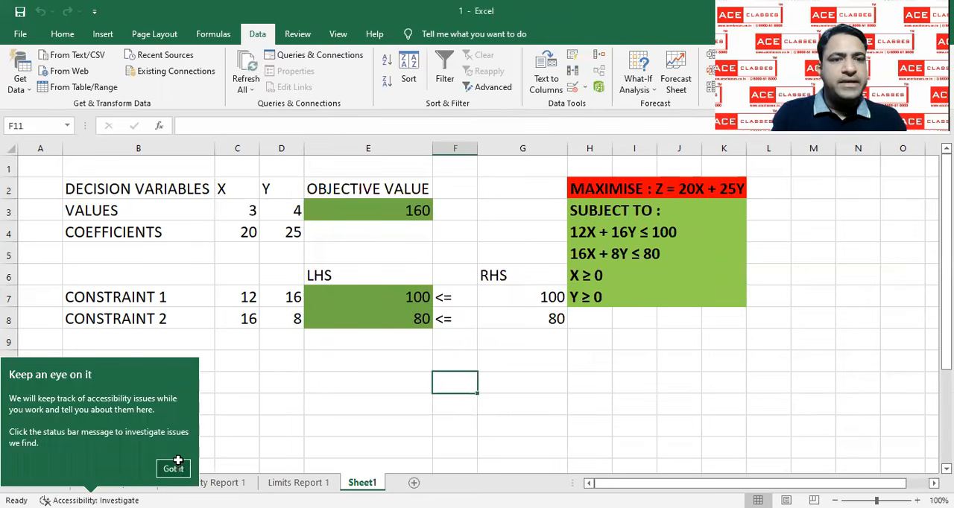
pyautogui.click(174, 468)
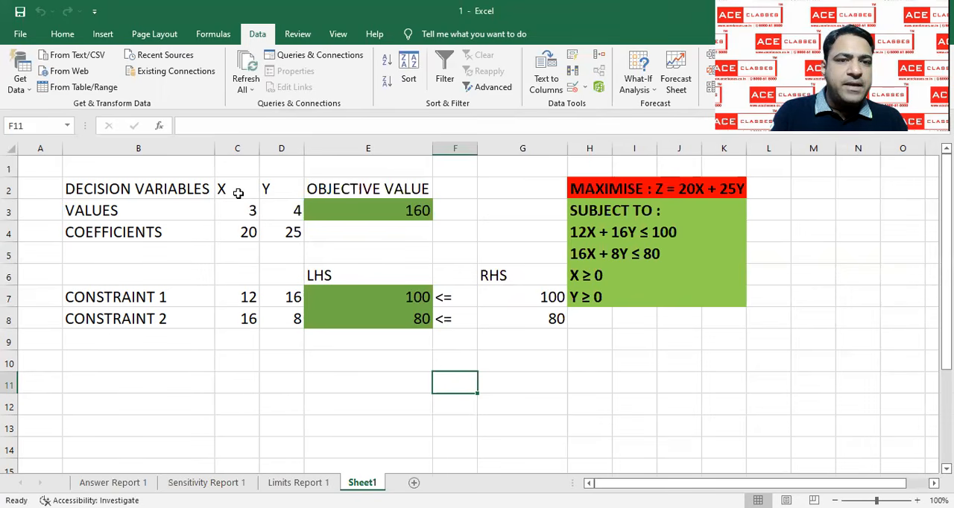
# Review the solved X, Y and objective values, look through the Solver report sheets and return to Sheet1
pyautogui.moveTo(240, 193); pyautogui.dragTo(238, 208)
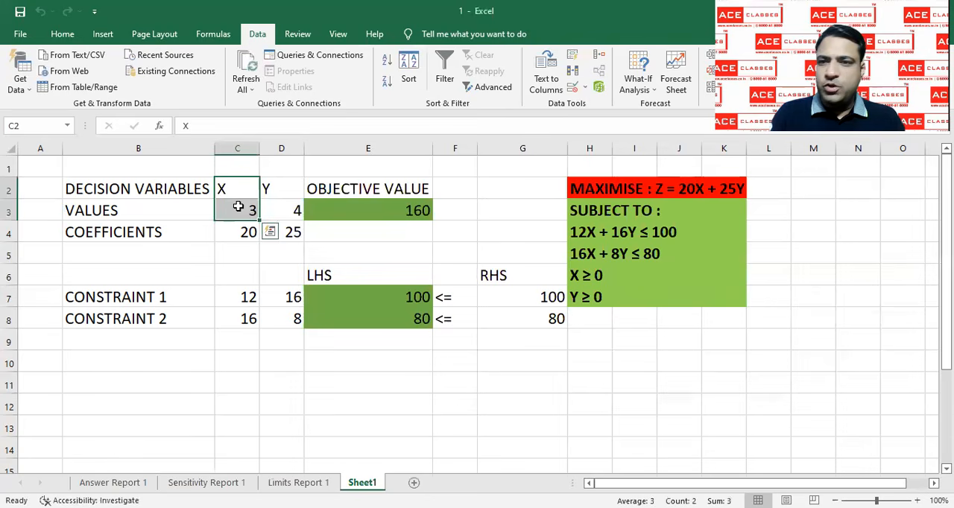
pyautogui.moveTo(287, 186); pyautogui.dragTo(286, 204)
pyautogui.moveTo(370, 188); pyautogui.dragTo(371, 199)
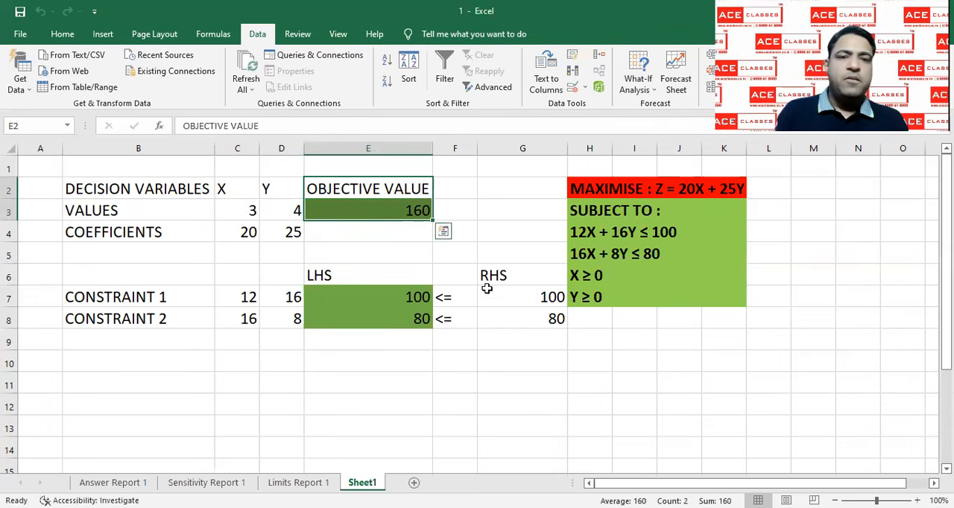
pyautogui.click(537, 387)
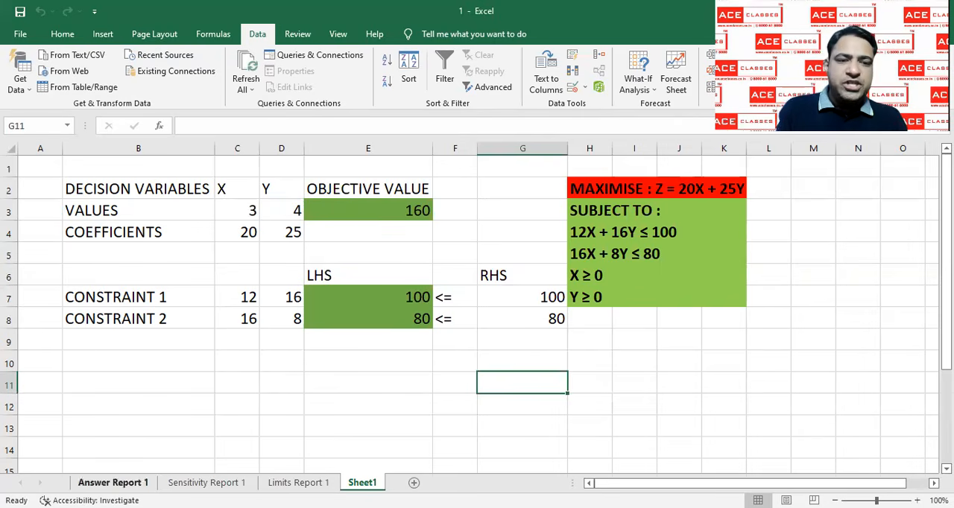
pyautogui.click(128, 486)
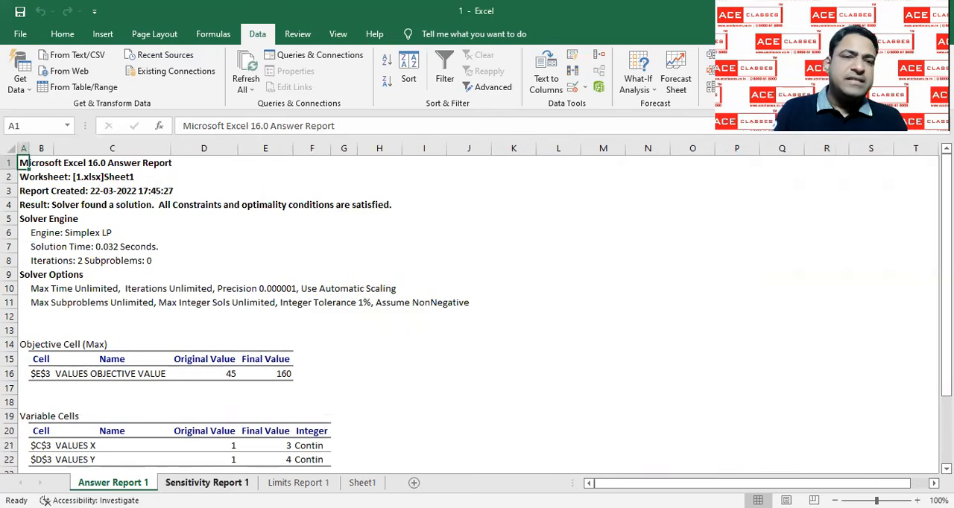
pyautogui.click(206, 482)
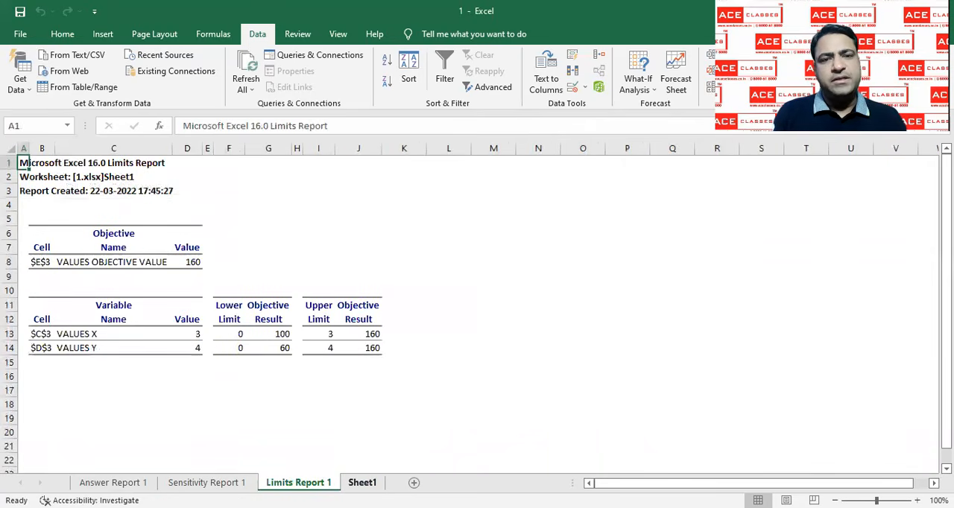
pyautogui.click(363, 482)
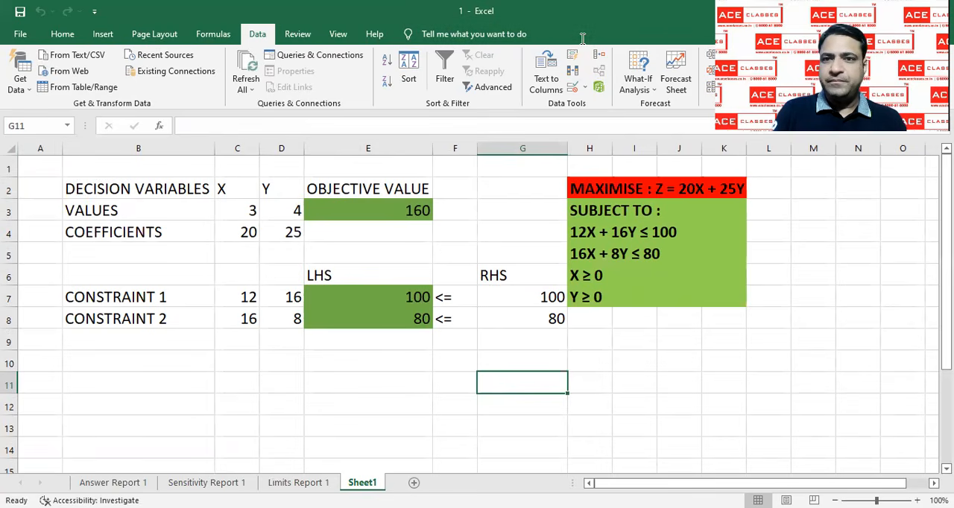
# Switch to workbook 2 and enter the headings DECISION VARIABLES, X and Y in cells B2, C2 and D2
pyautogui.hotkey('alt', 'Tab')
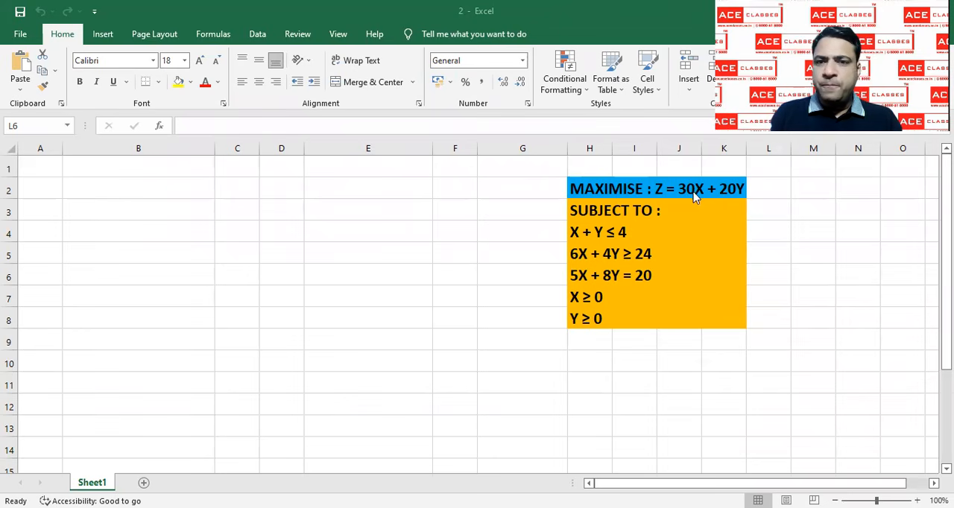
pyautogui.click(135, 186)
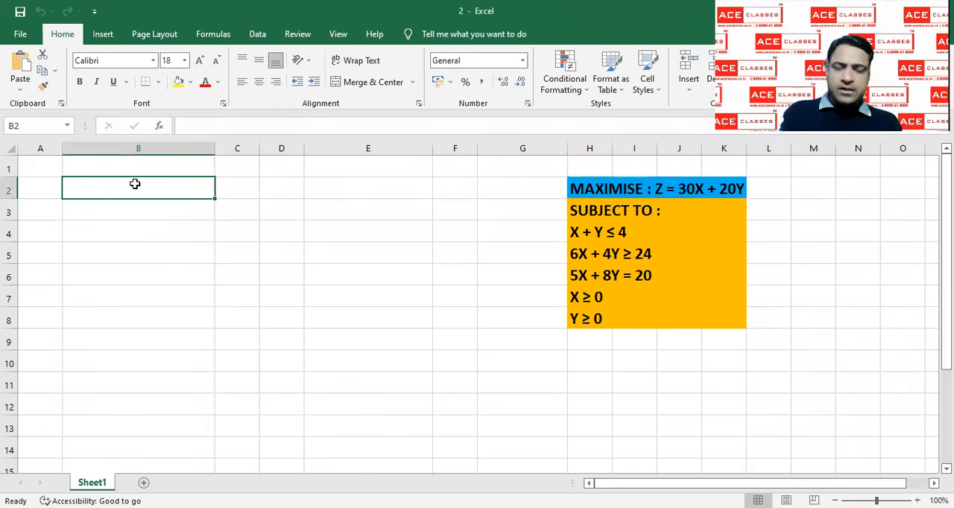
pyautogui.write('DE')
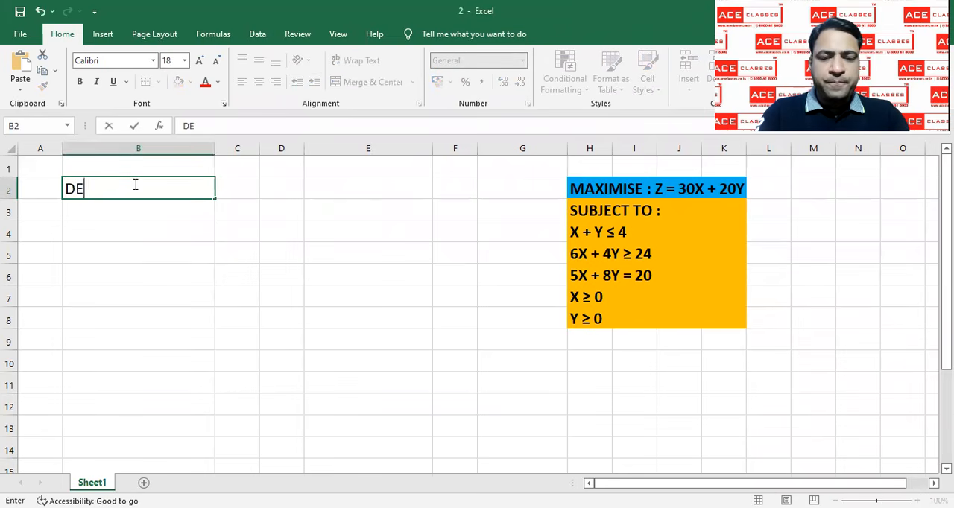
pyautogui.write('CISION ')
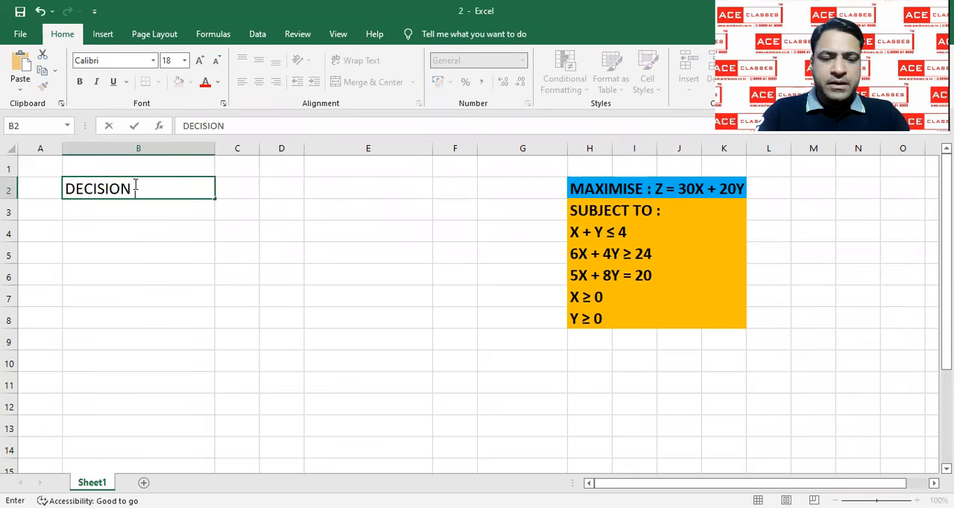
pyautogui.write('VARIABLES')
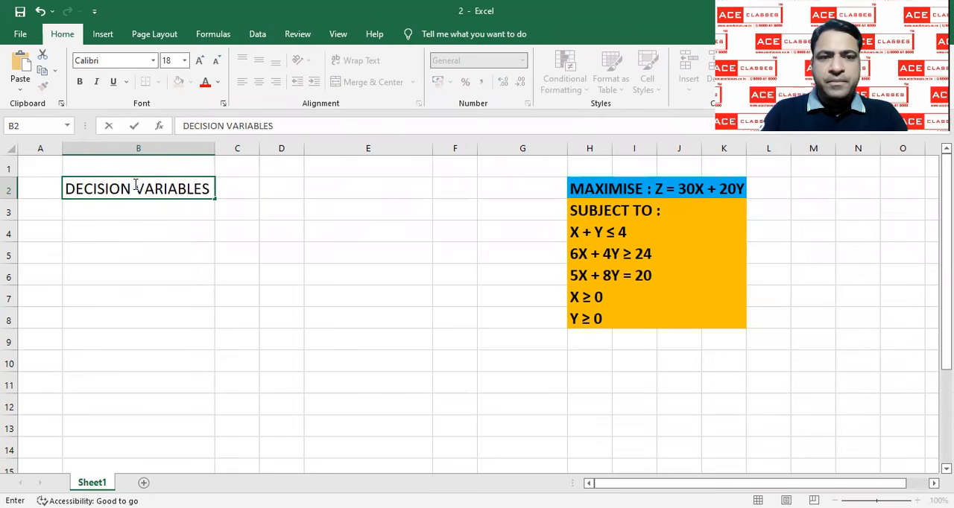
pyautogui.press('Tab')
pyautogui.write('X')
pyautogui.press('Tab')
pyautogui.write('Y')
pyautogui.press('Tab')
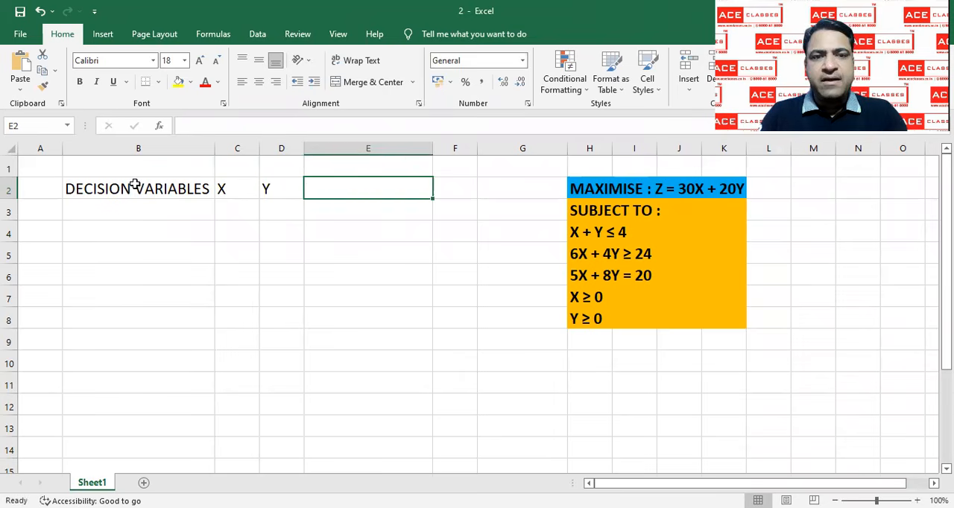
# Enter the heading OBJECTIVE VALUE in cell E2
pyautogui.write('OBJ')
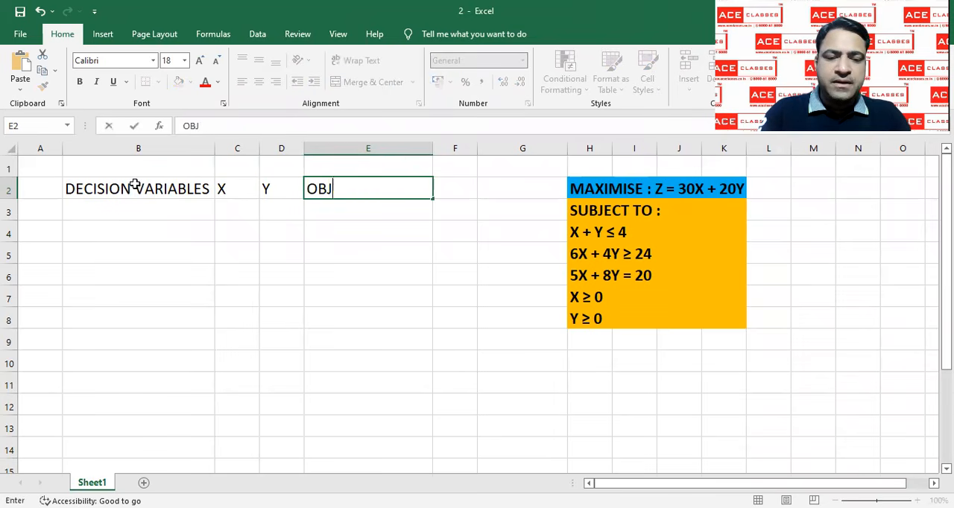
pyautogui.write('ECTIVE ')
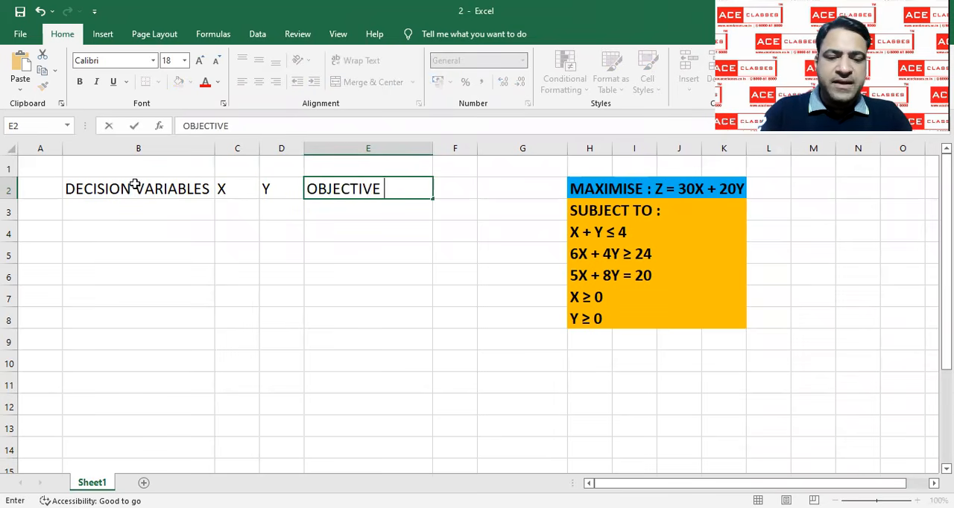
pyautogui.write('VALUE')
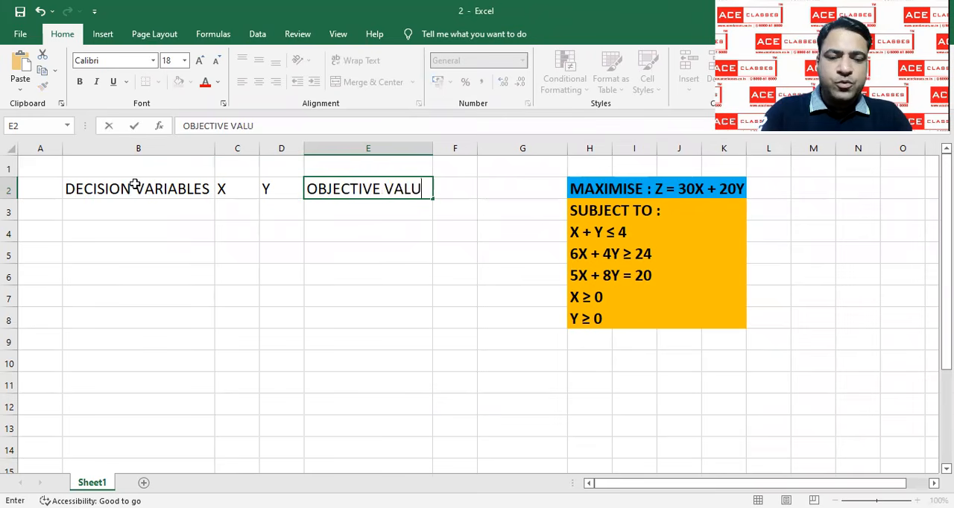
pyautogui.press('Return')
# Add a VALUES row in B3 with 1 for both X and Y, and fill objective cell E3 with dark gold
pyautogui.press('Left')
pyautogui.press('Left')
pyautogui.press('Left')
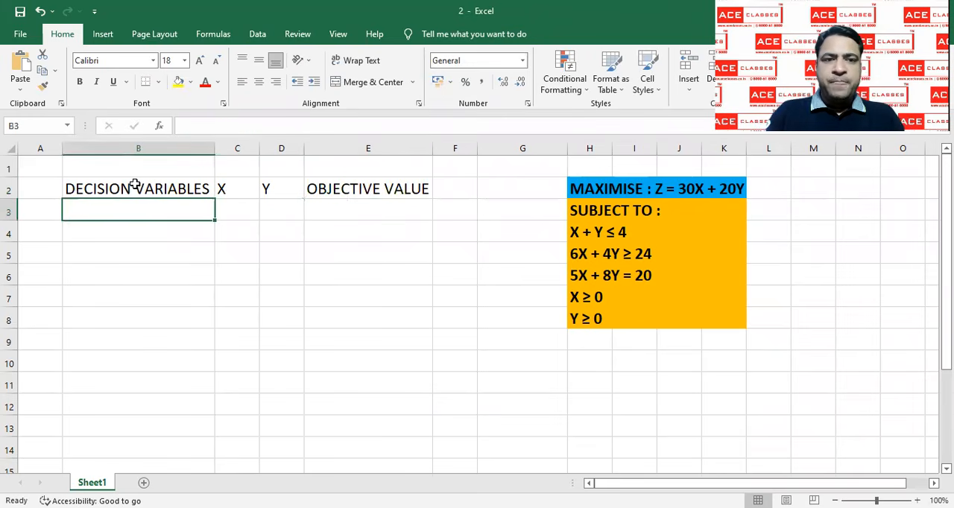
pyautogui.write('VALUES')
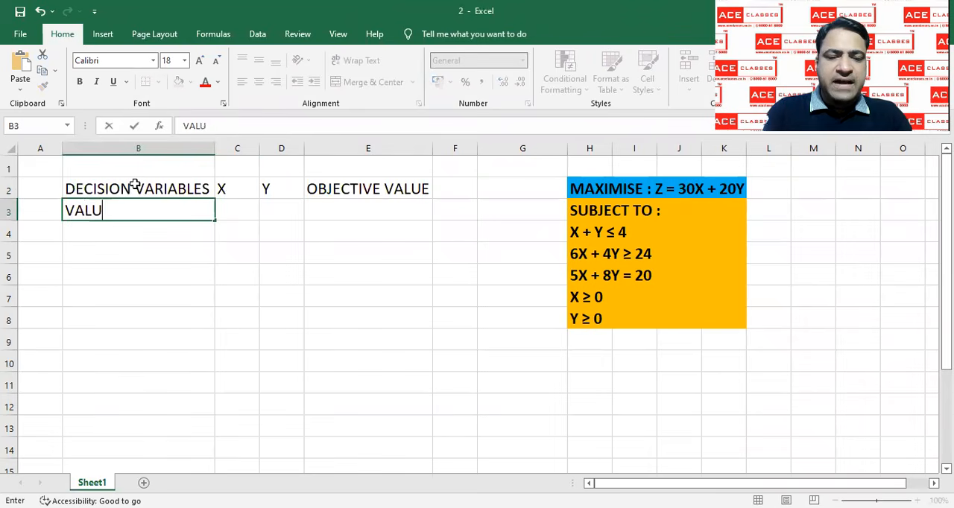
pyautogui.press('Tab')
pyautogui.write('1')
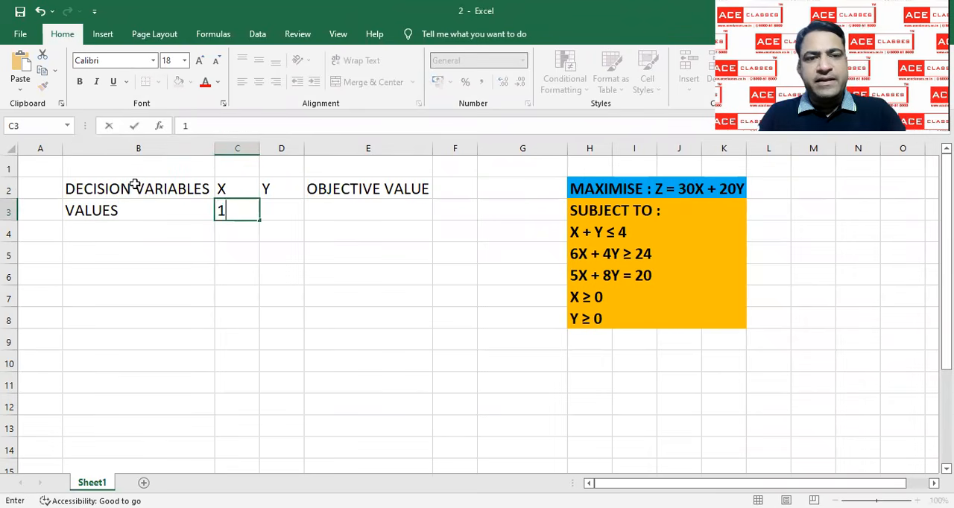
pyautogui.press('Tab')
pyautogui.write('1')
pyautogui.press('Tab')
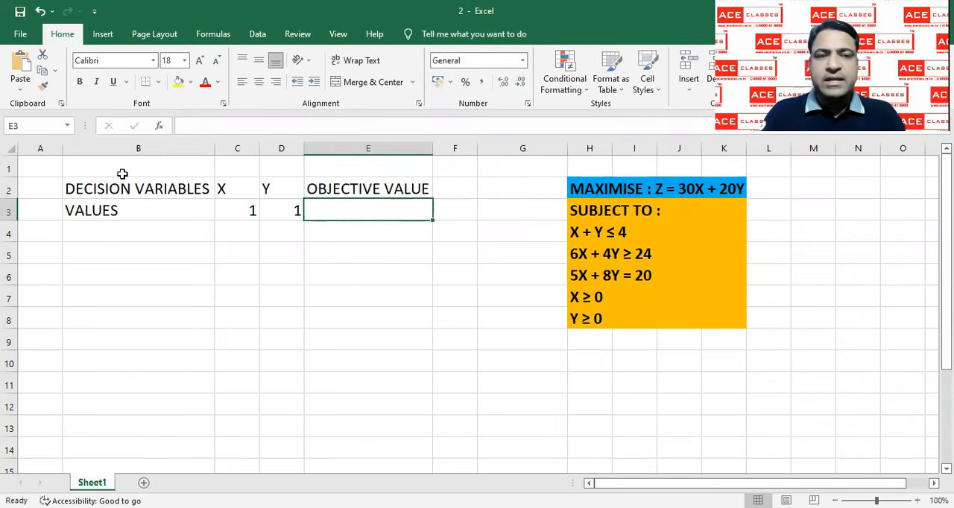
pyautogui.click(191, 82)
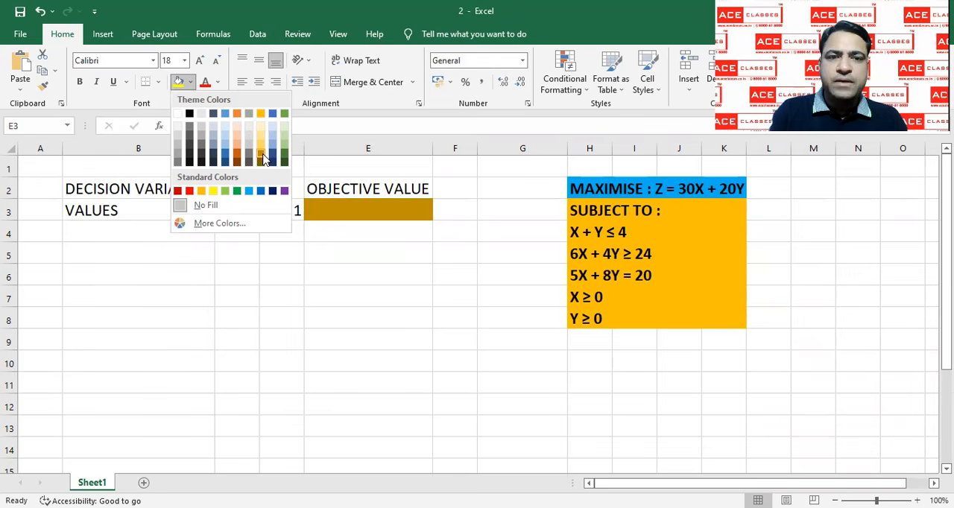
pyautogui.click(262, 156)
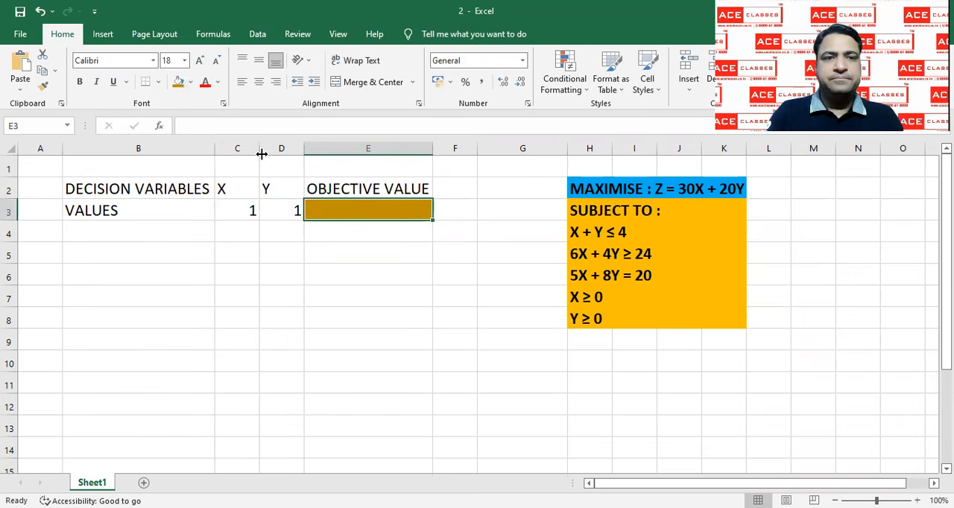
# Add a COEFFICIENTS row in B4 with 30 for X and 20 for Y
pyautogui.click(141, 234)
pyautogui.write('COE')
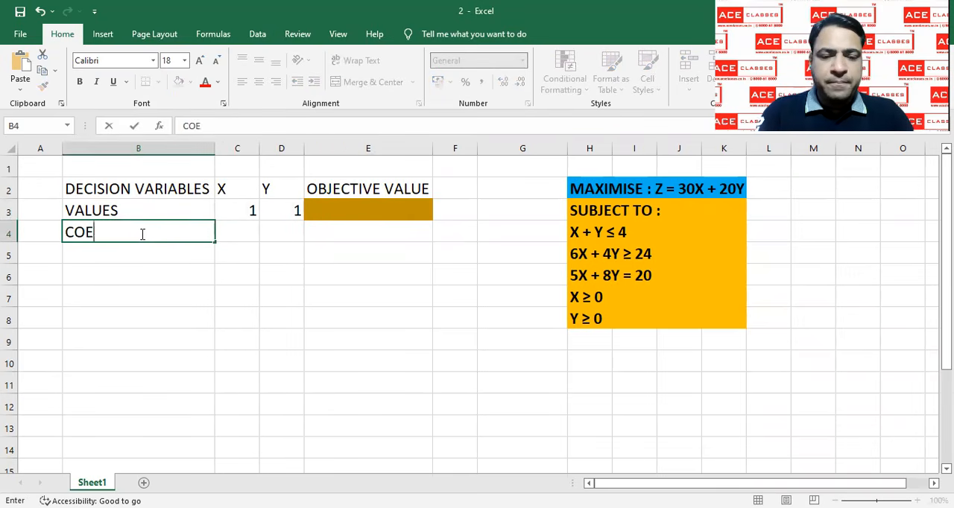
pyautogui.write('FFICIENTS')
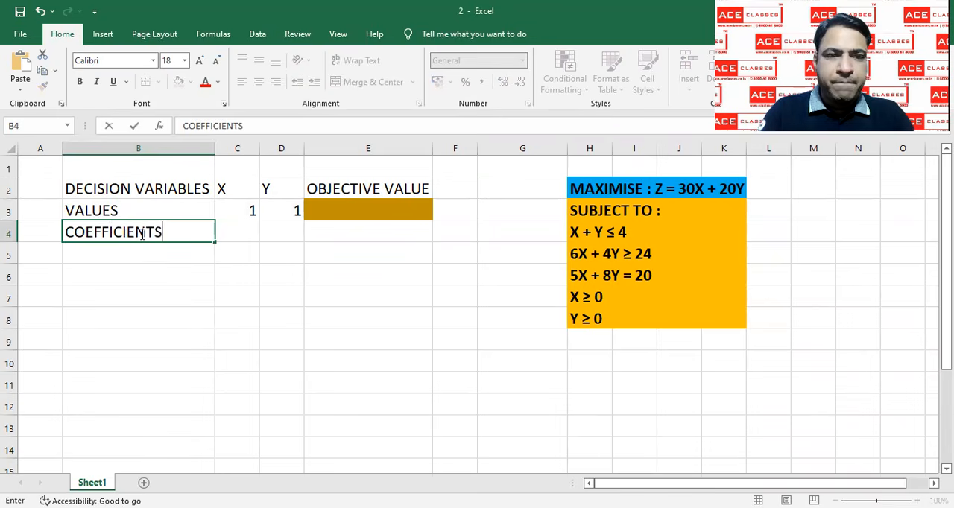
pyautogui.press('Return')
pyautogui.press('Up')
pyautogui.press('Right')
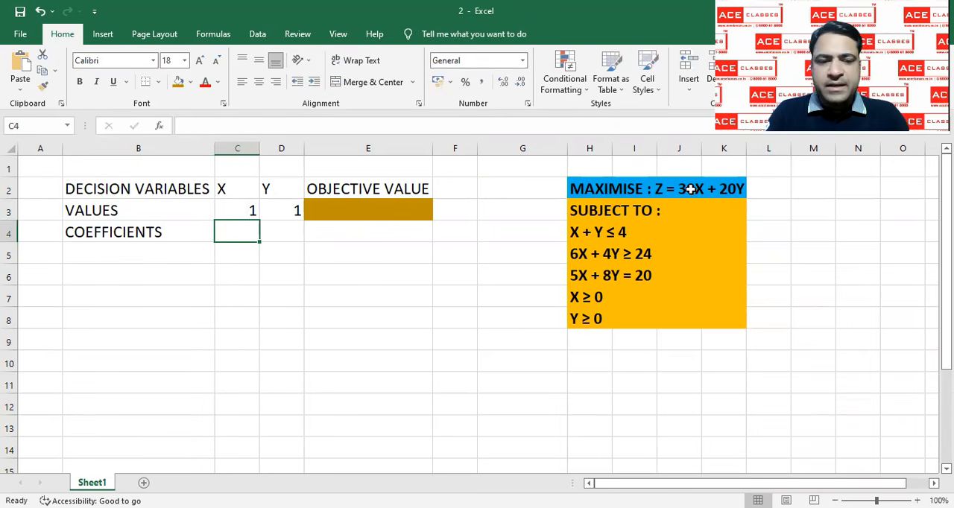
pyautogui.write('30')
pyautogui.press('Right')
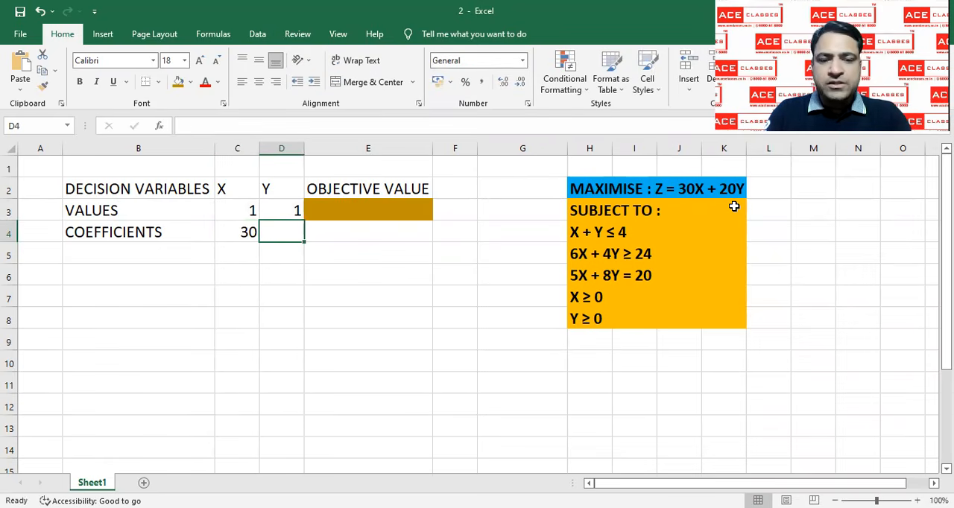
pyautogui.write('20')
pyautogui.press('Right')
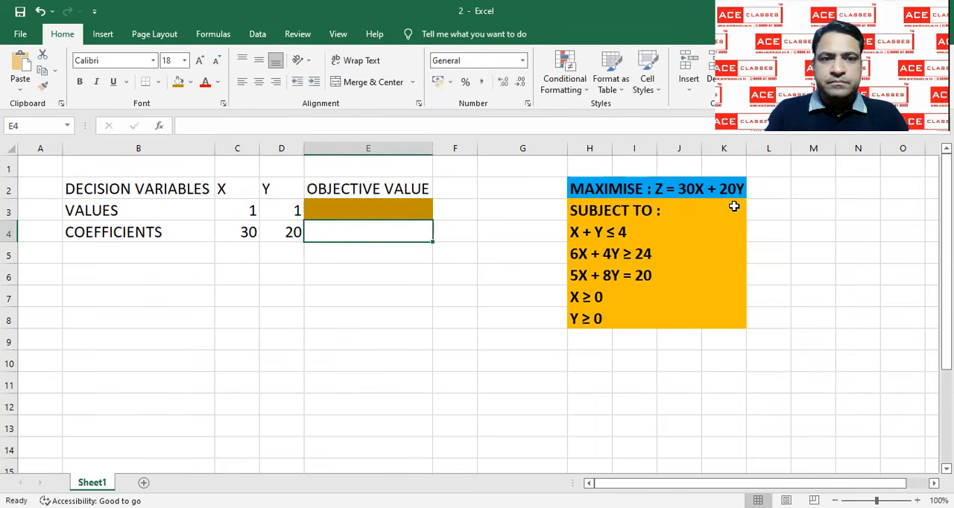
# Enter the row label CONSTRAINT 1 in cell B7
pyautogui.click(176, 293)
pyautogui.write('CON')
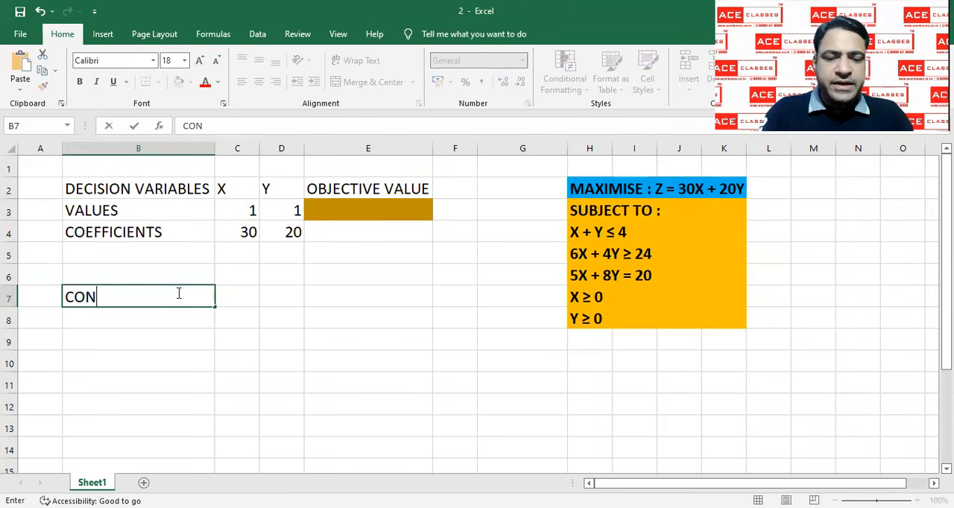
pyautogui.write('STRA')
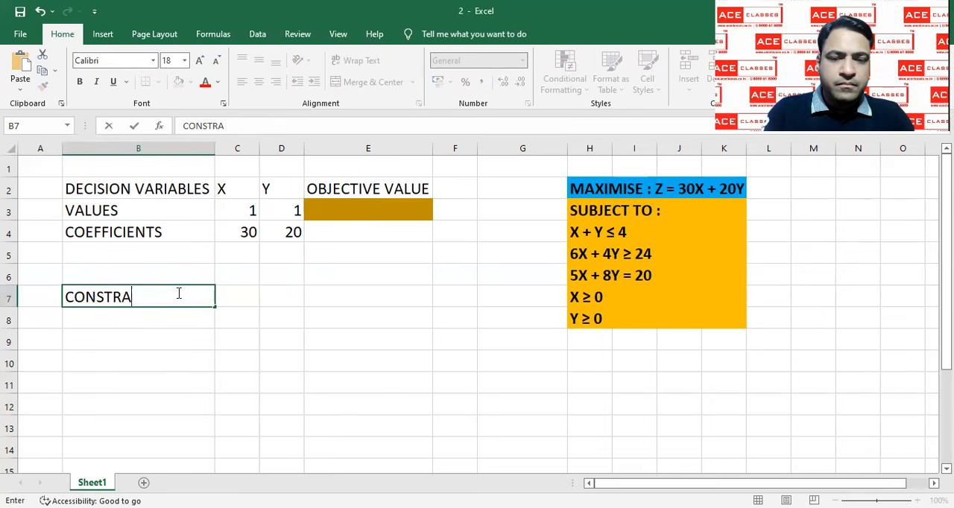
pyautogui.write('INTS')
pyautogui.press('BackSpace')
pyautogui.write('1')
pyautogui.press('Return')
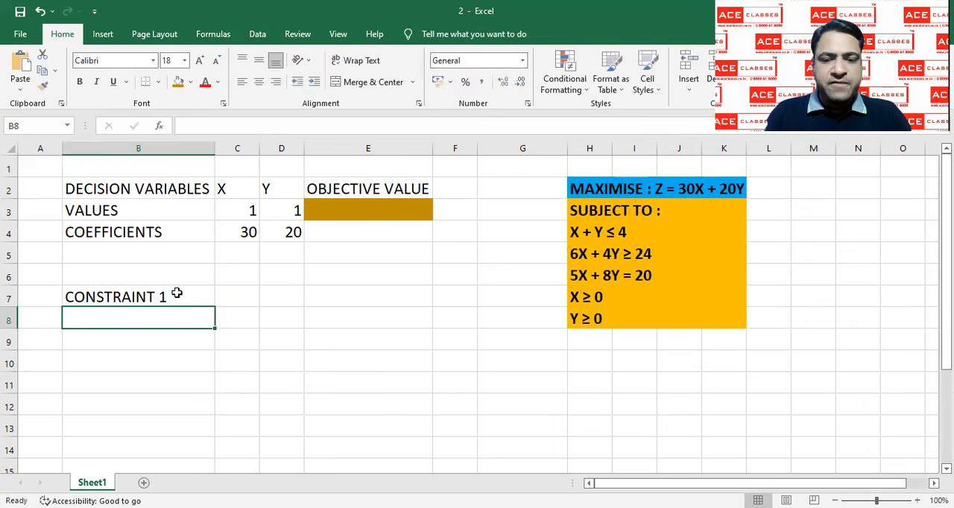
# Enter the row labels CONSTRAINT 2 in B8 and CONSTRAINT 3 in B9
pyautogui.write('CON')
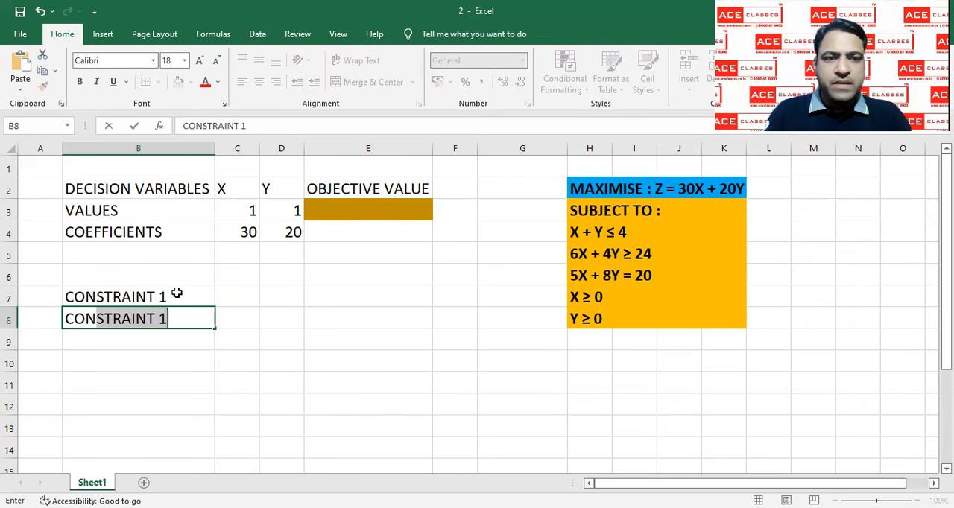
pyautogui.click(263, 128)
pyautogui.press('BackSpace')
pyautogui.write('2')
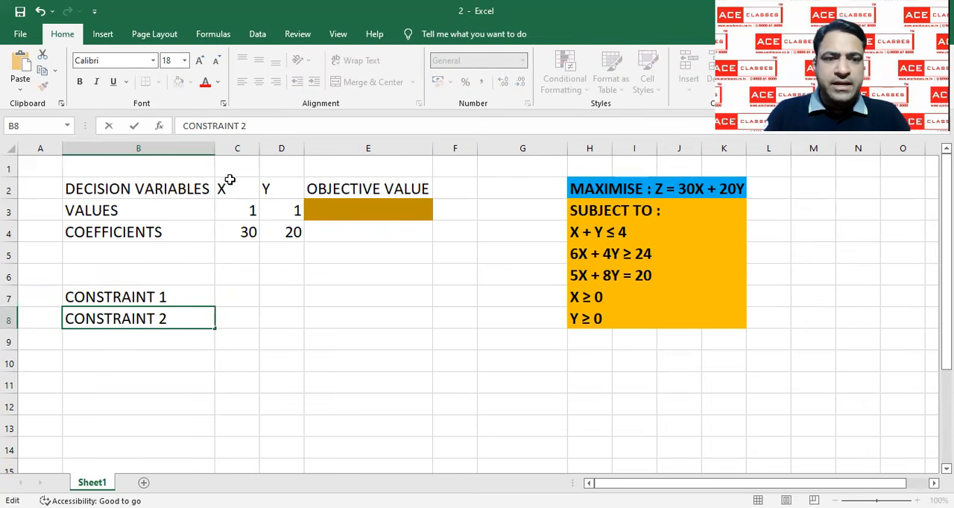
pyautogui.click(167, 342)
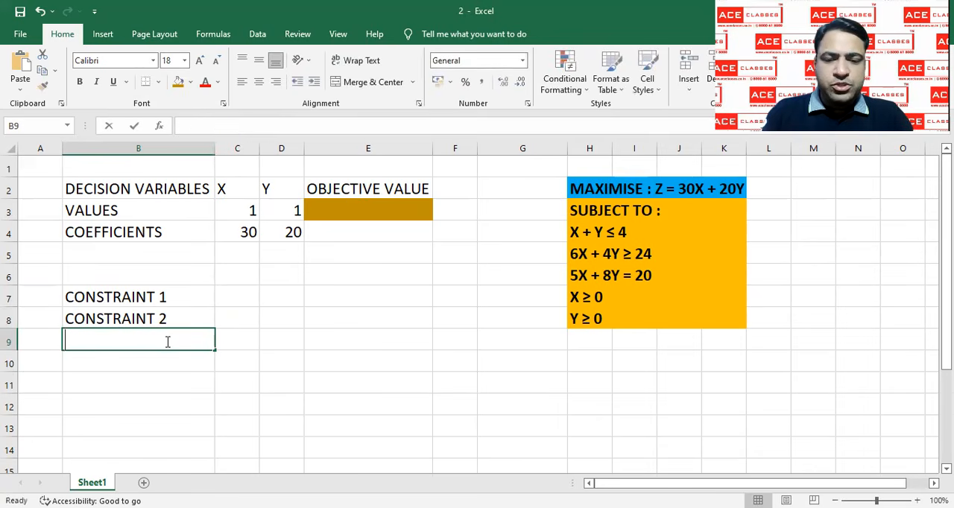
pyautogui.write('CON')
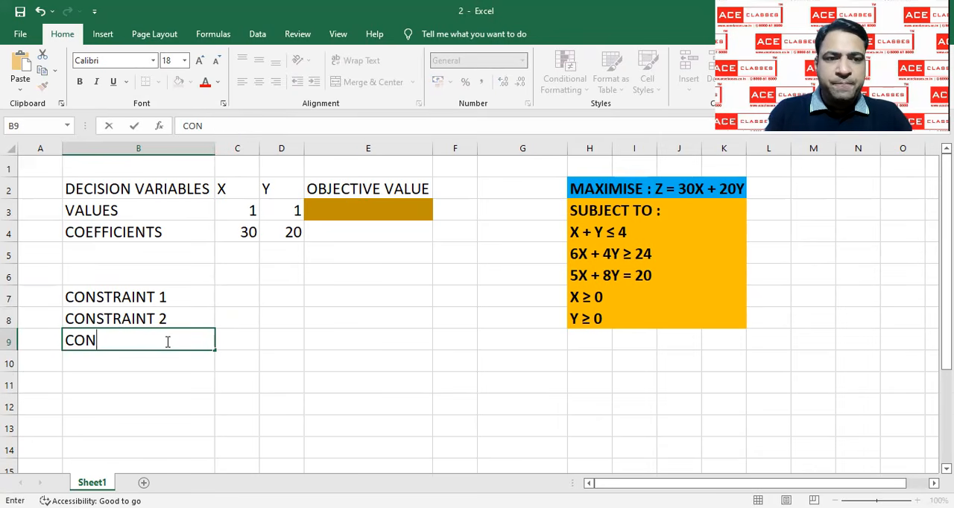
pyautogui.write('STRAIN')
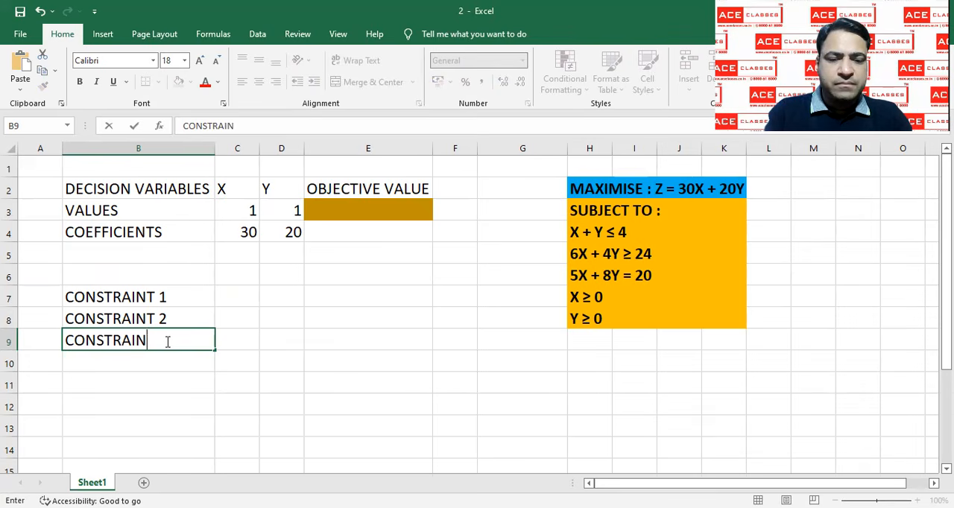
pyautogui.write('T 3')
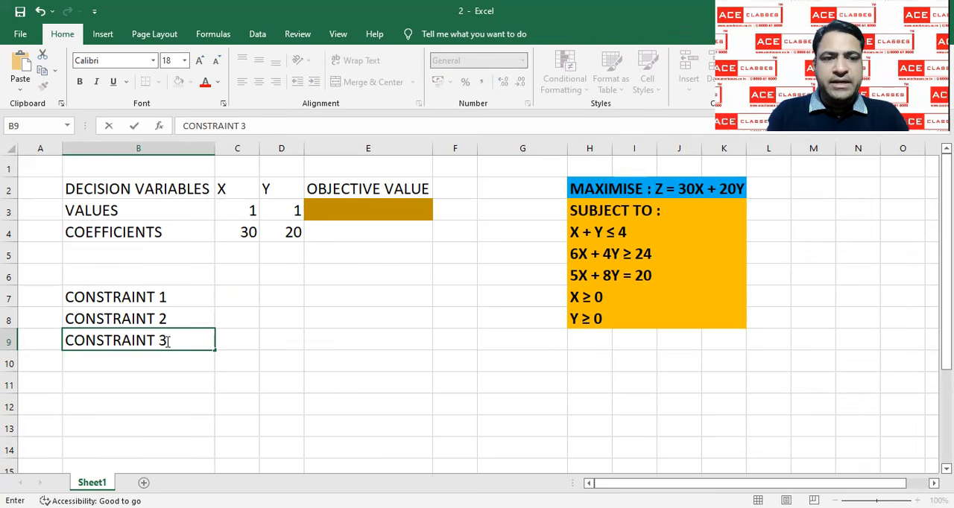
pyautogui.click(158, 371)
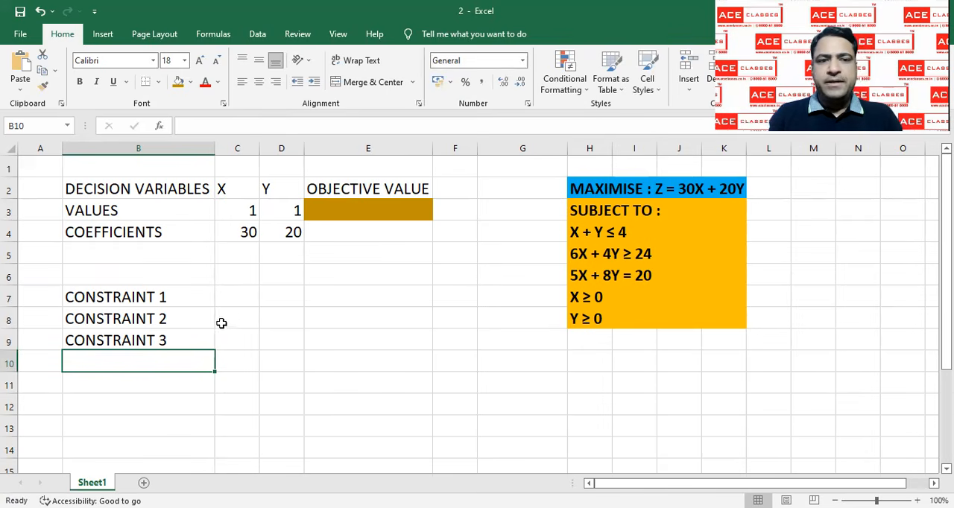
# Enter the first constraint's coefficients, 1 for X in C7 and 1 for Y in D7
pyautogui.click(236, 293)
pyautogui.write('1')
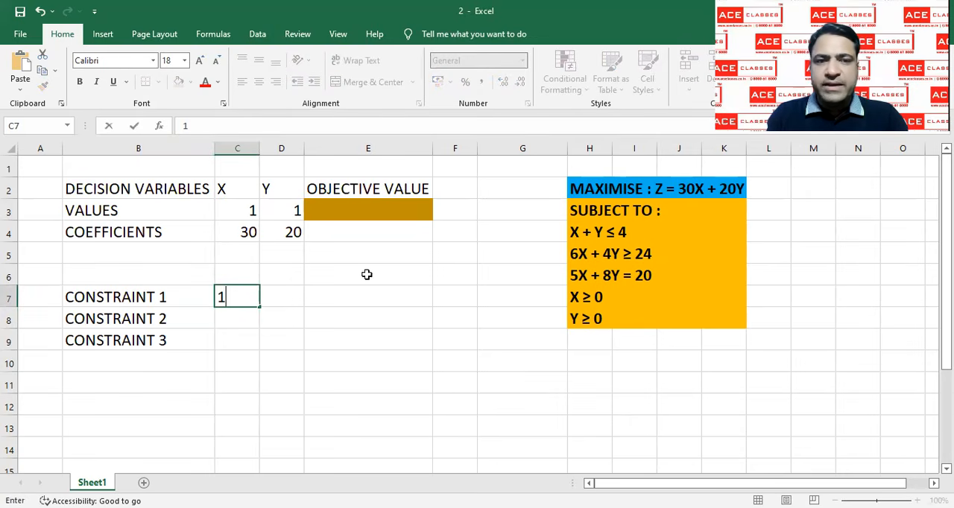
pyautogui.click(293, 301)
pyautogui.write('1')
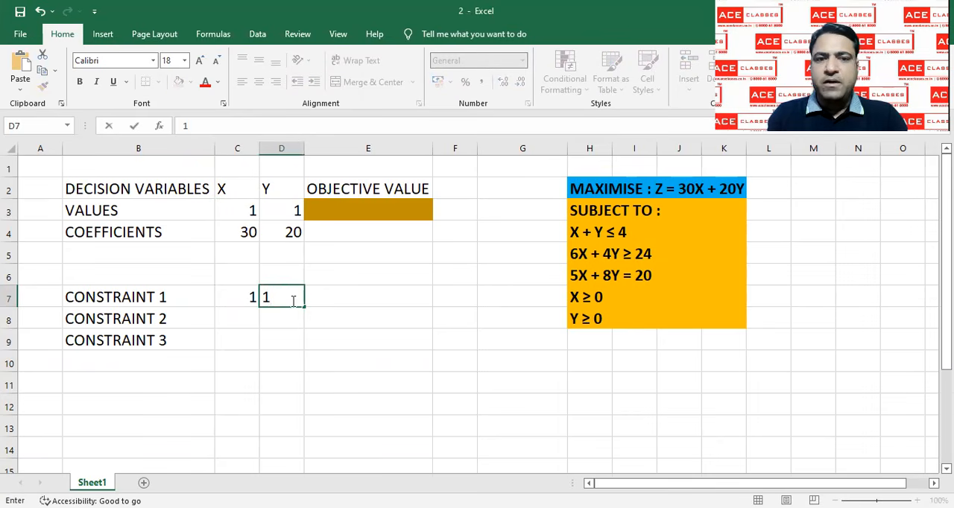
# Enter the column headings LHS in E6 and RHS in G6 above the constraint rows
pyautogui.click(363, 276)
pyautogui.write('LHS')
pyautogui.click(495, 272)
pyautogui.write('RHS')
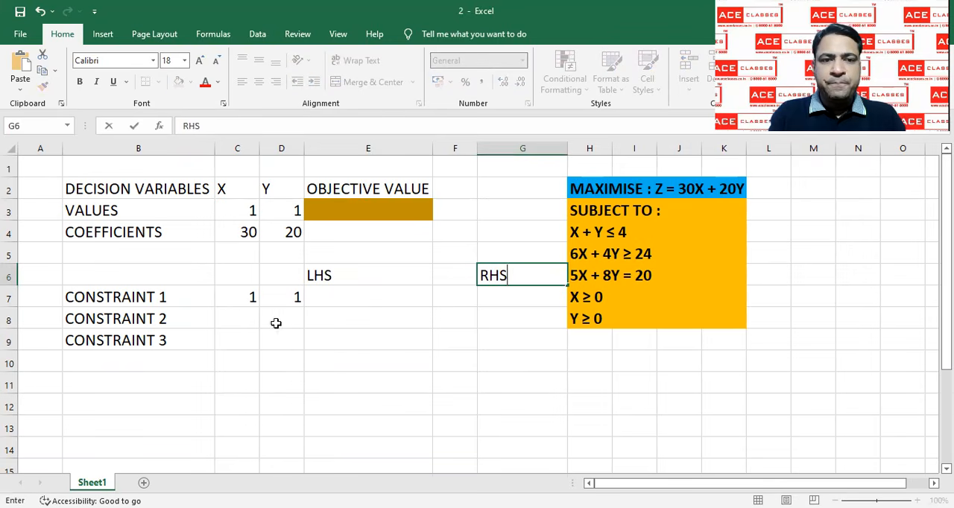
# Enter the second constraint's coefficients, 6 for X in C8 and 4 for Y in D8
pyautogui.click(254, 318)
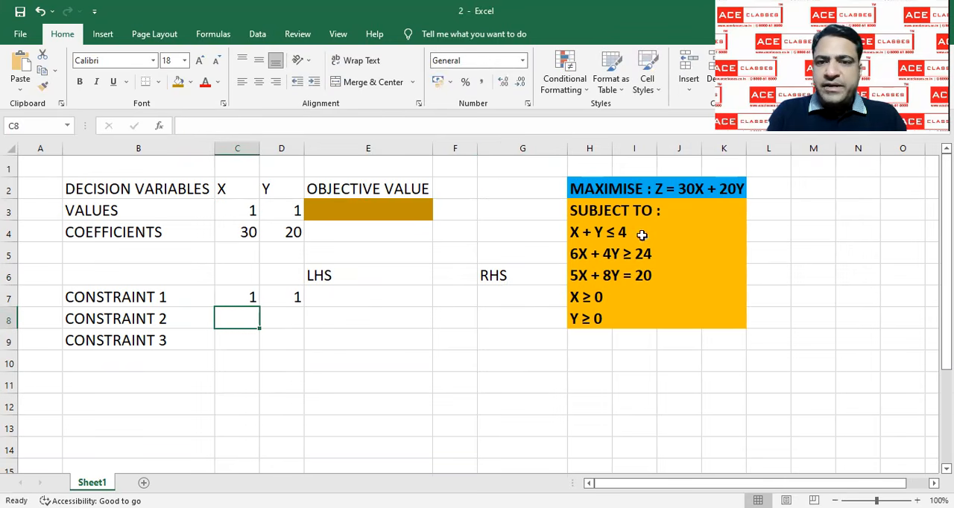
pyautogui.write('6')
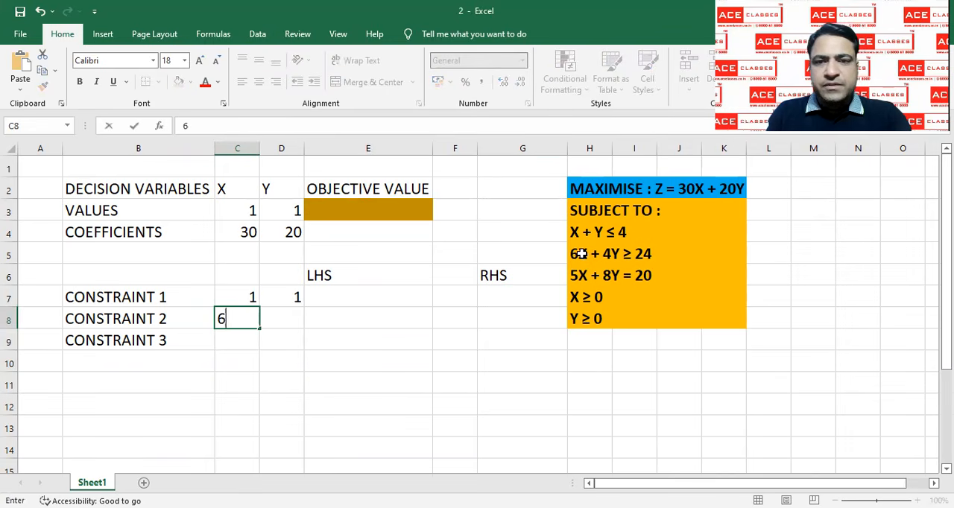
pyautogui.press('Tab')
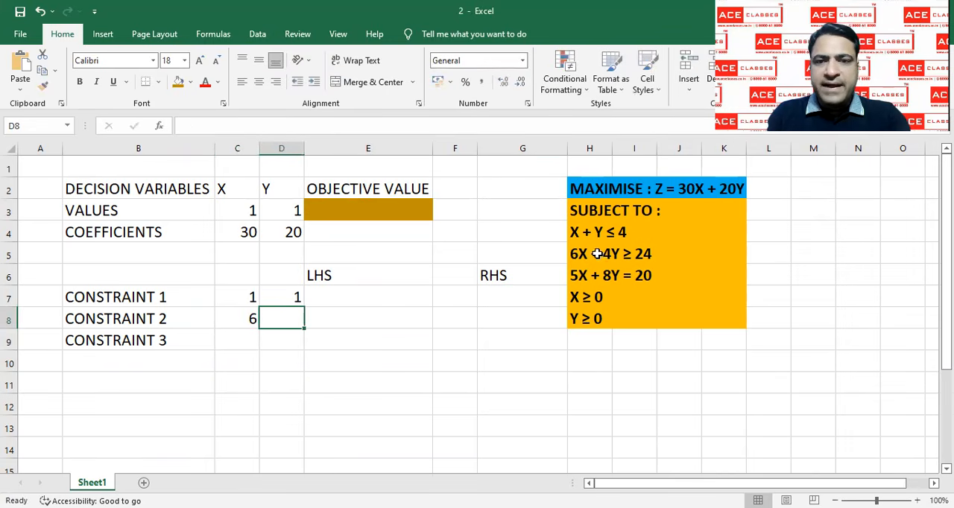
pyautogui.write('4')
pyautogui.press('Tab')
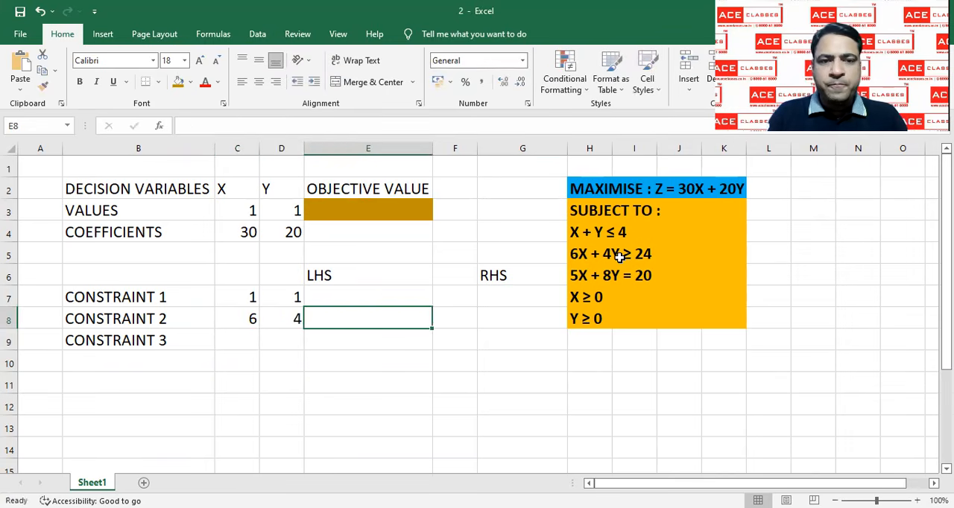
# Enter the third constraint's coefficients, 5 for X in C9 and 8 for Y in D9
pyautogui.click(255, 342)
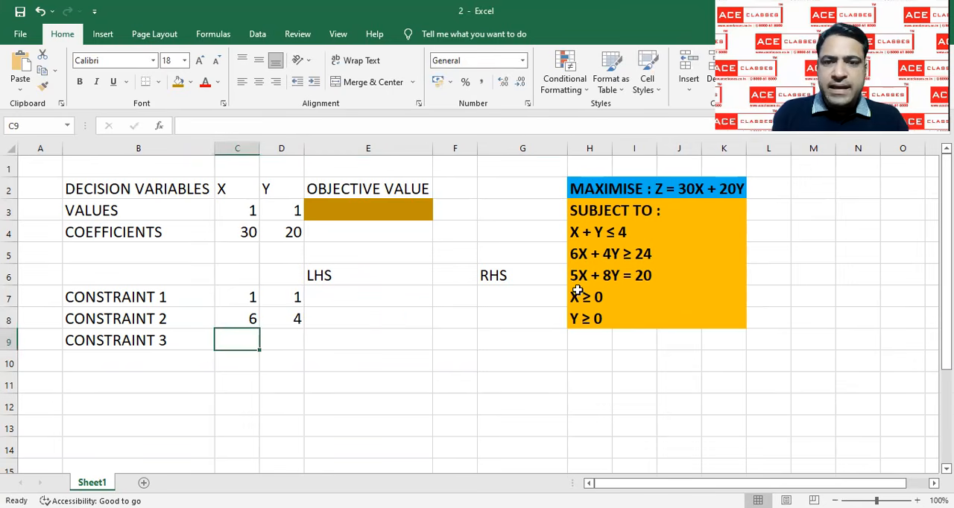
pyautogui.write('5')
pyautogui.press('Tab')
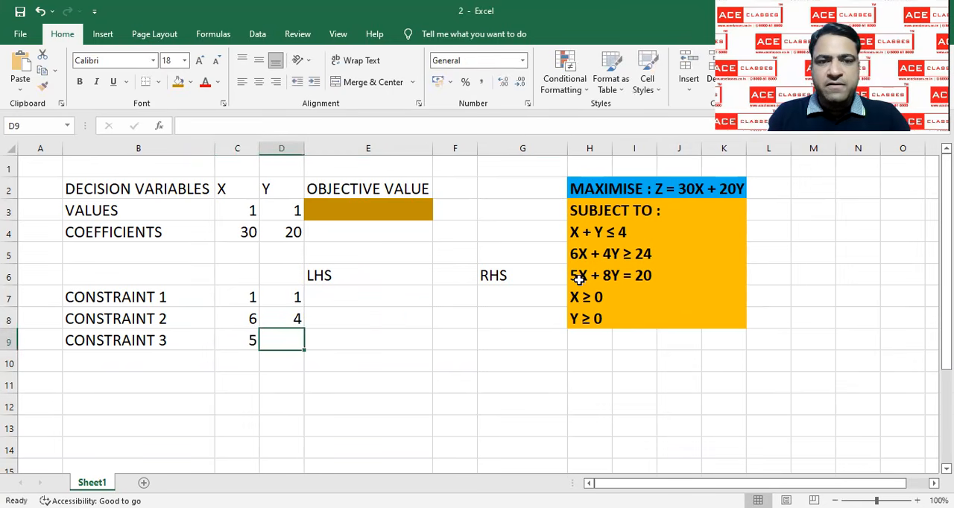
pyautogui.write('8')
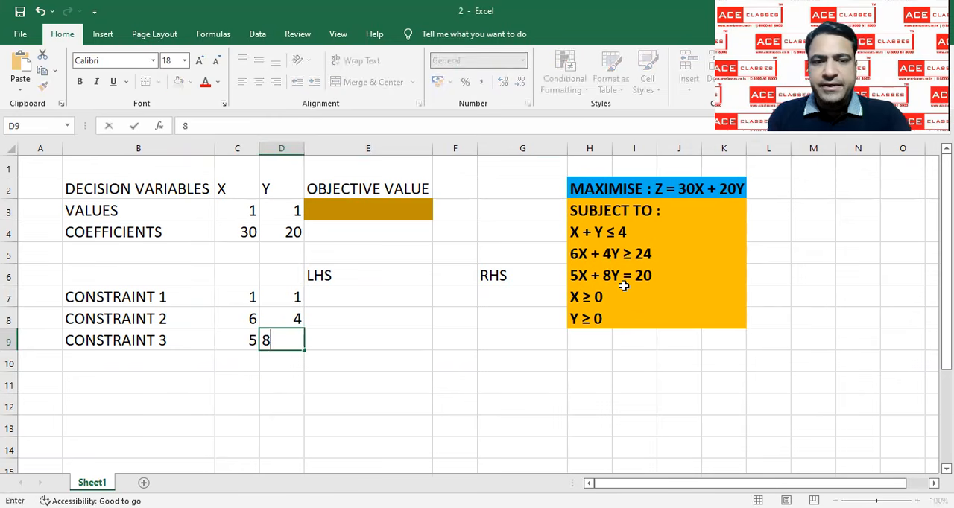
pyautogui.press('Tab')
# Enter the first constraint's relation <= in F7 and its right-hand side 4 in G7
pyautogui.press('Up')
pyautogui.press('Up')
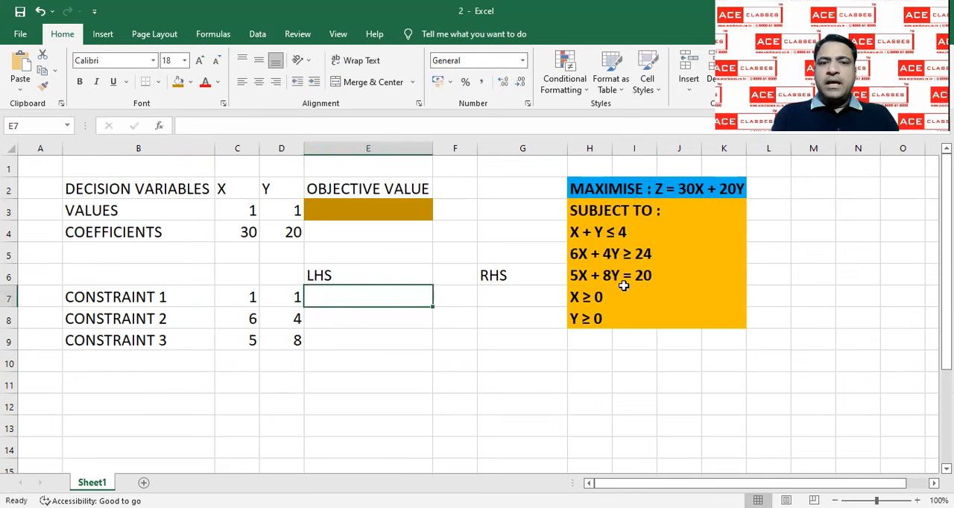
pyautogui.press('Right')
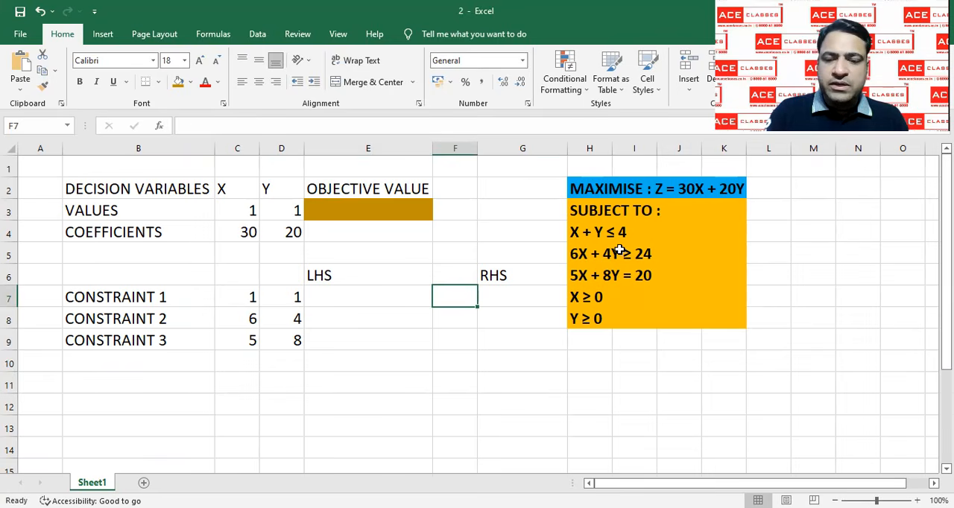
pyautogui.write('<=')
pyautogui.press('Right')
pyautogui.write('4')
pyautogui.press('Return')
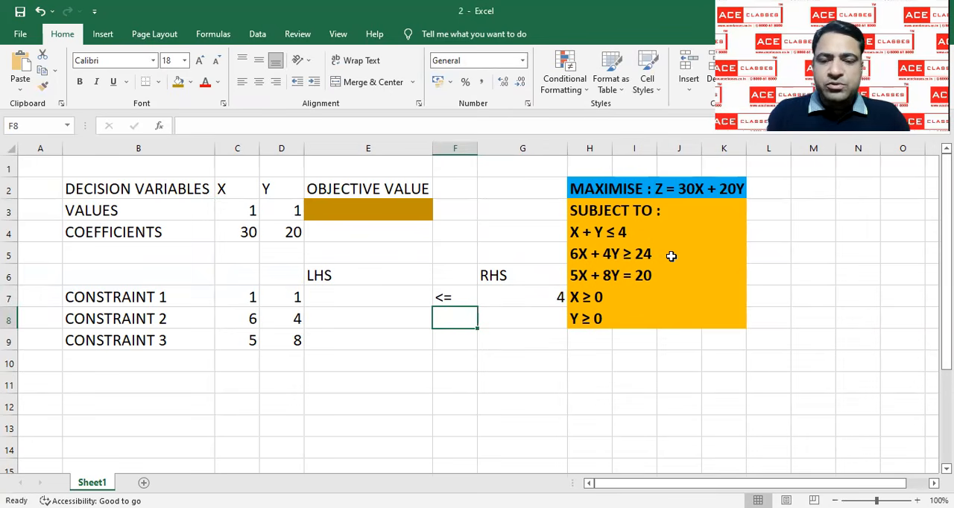
# Enter the second constraint's relation >= in F8 and its right-hand side 24 in G8
pyautogui.write('>=')
pyautogui.press('Tab')
pyautogui.write('24')
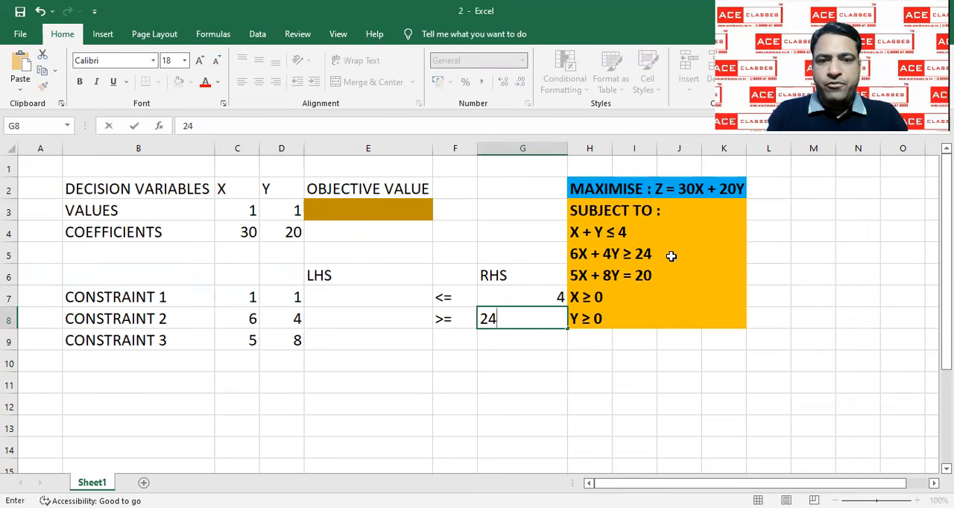
pyautogui.press('Return')
# Enter the third constraint's relation = in F9 and its right-hand side 20 in G9
pyautogui.press('Left')
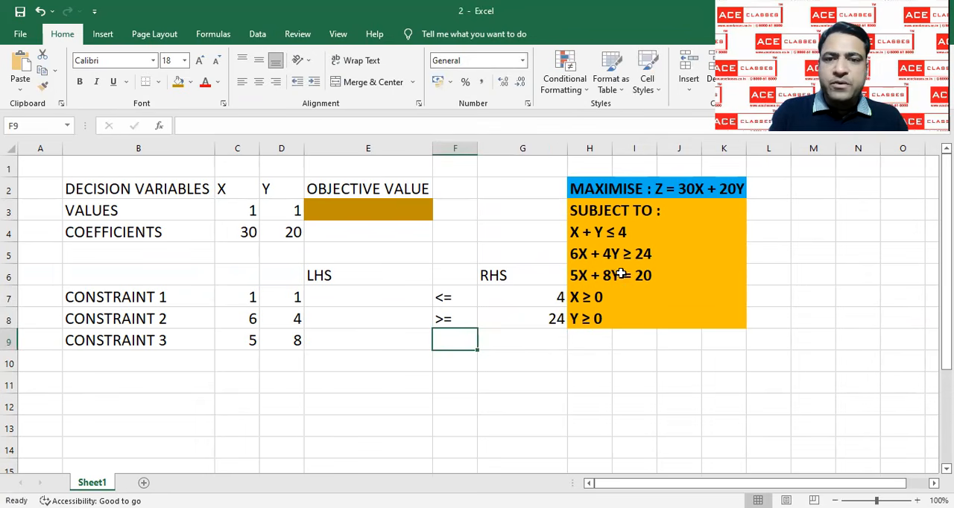
pyautogui.write('=')
pyautogui.press('Right')
pyautogui.write('20')
pyautogui.press('BackSpace')
pyautogui.press('BackSpace')
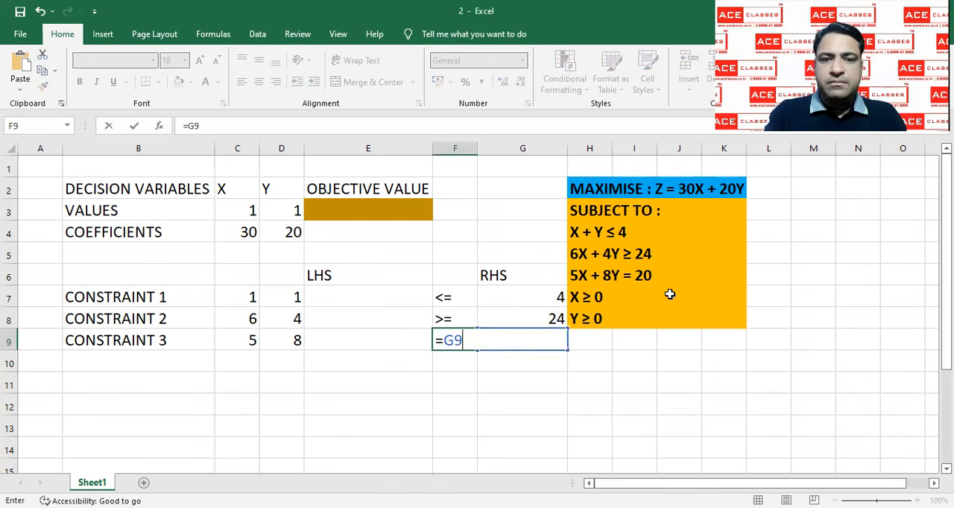
pyautogui.press('BackSpace')
pyautogui.press('BackSpace')
pyautogui.press('Return')
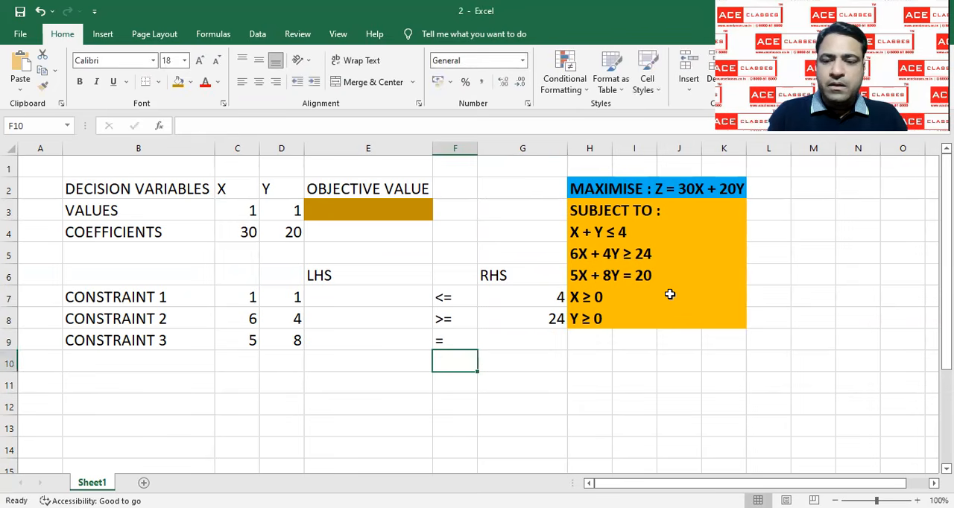
pyautogui.press('Up')
pyautogui.press('Right')
pyautogui.write('20')
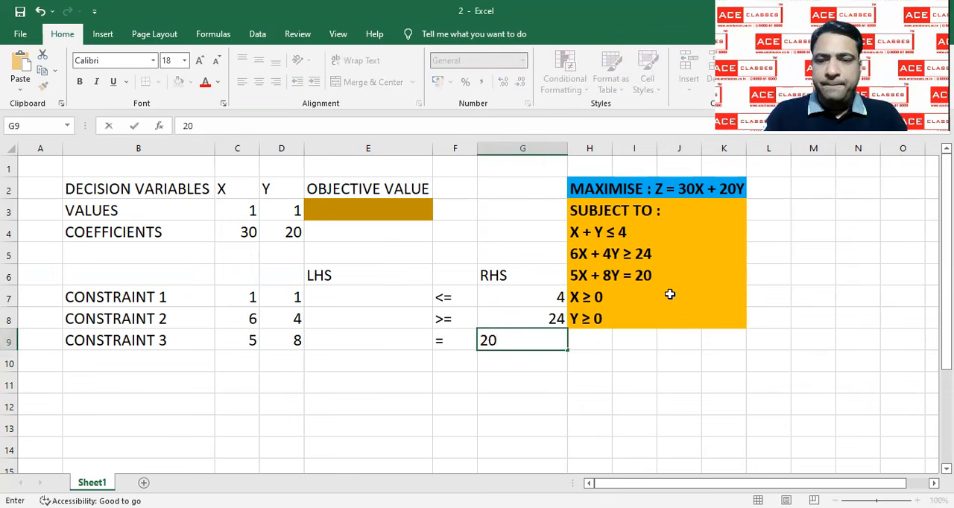
pyautogui.press('Return')
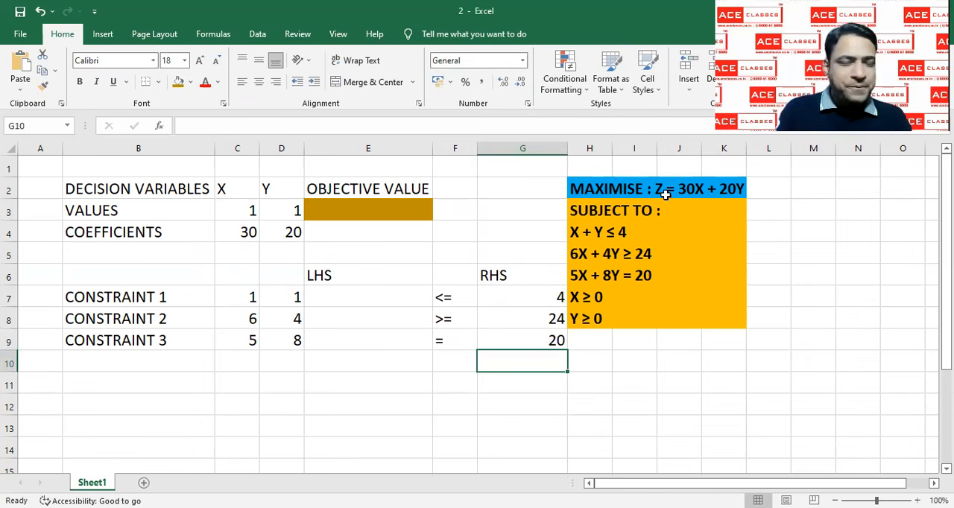
pyautogui.click(385, 300)
pyautogui.doubleClick(385, 301)
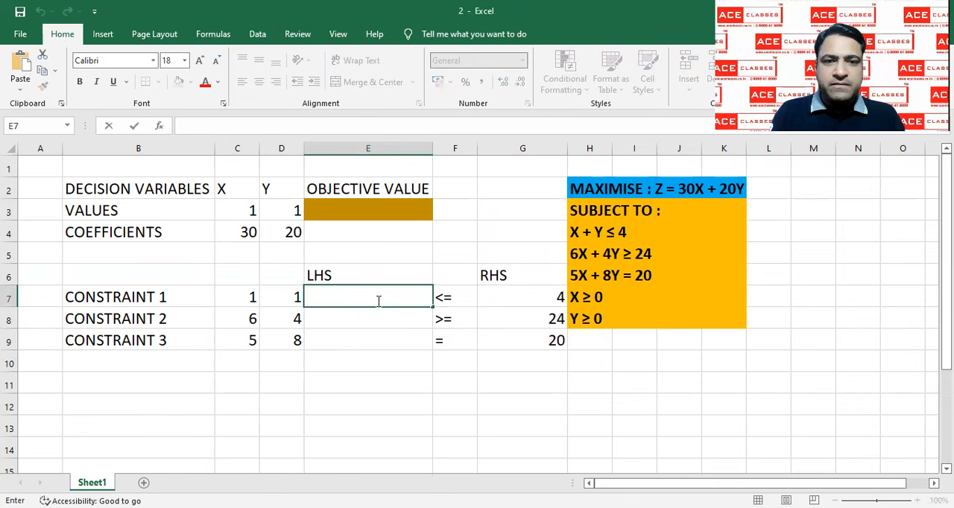
pyautogui.click(363, 335)
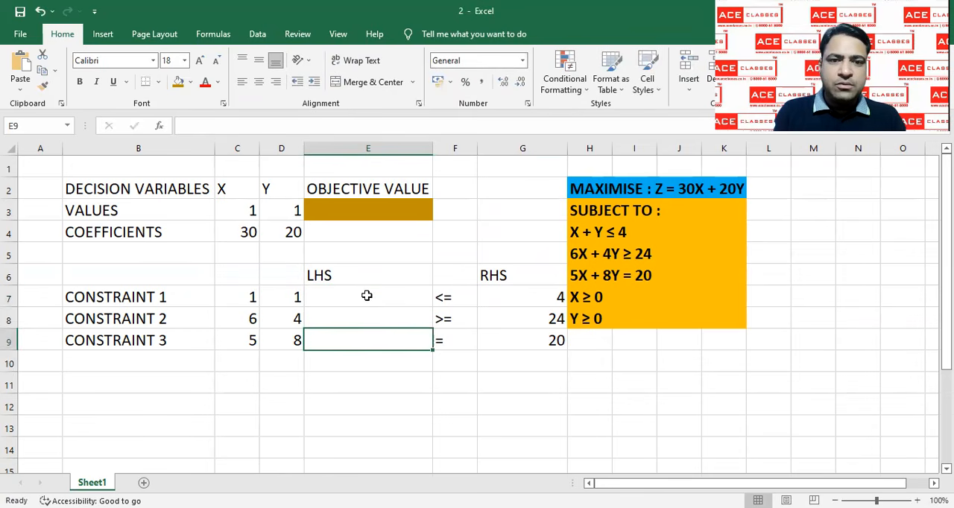
pyautogui.doubleClick(366, 296)
pyautogui.doubleClick(362, 298)
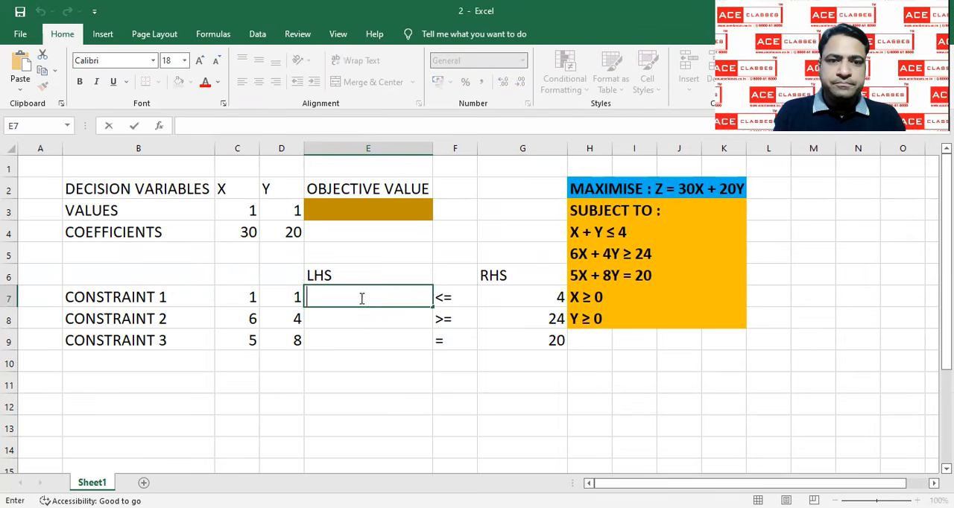
pyautogui.click(356, 319)
# Fill the LHS cells E7, E8 and E9 with the same dark gold colour as the objective value cell
pyautogui.click(357, 300)
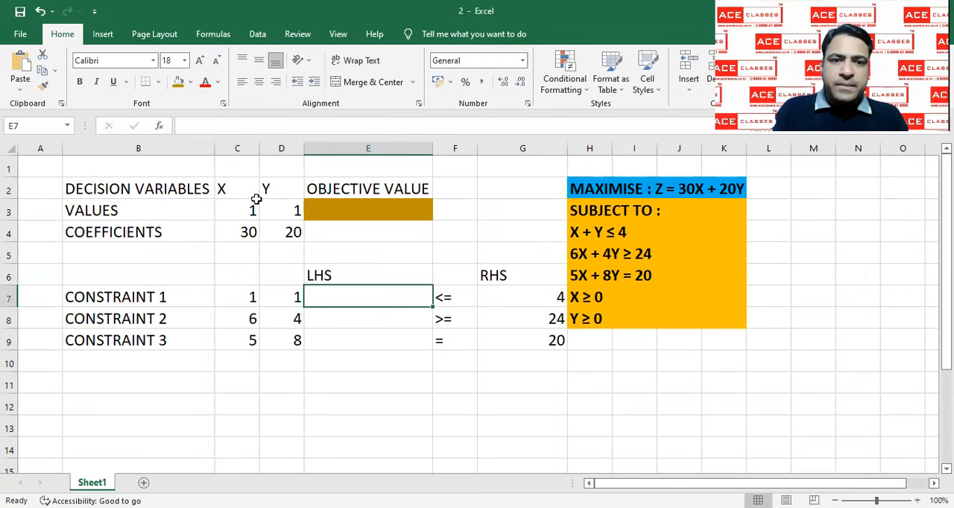
pyautogui.click(178, 82)
pyautogui.click(338, 314)
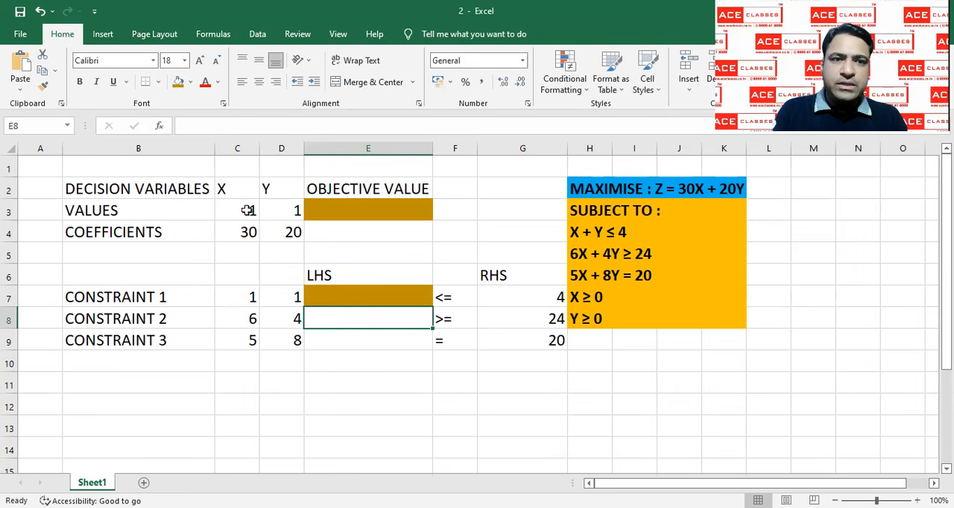
pyautogui.click(179, 82)
pyautogui.click(320, 335)
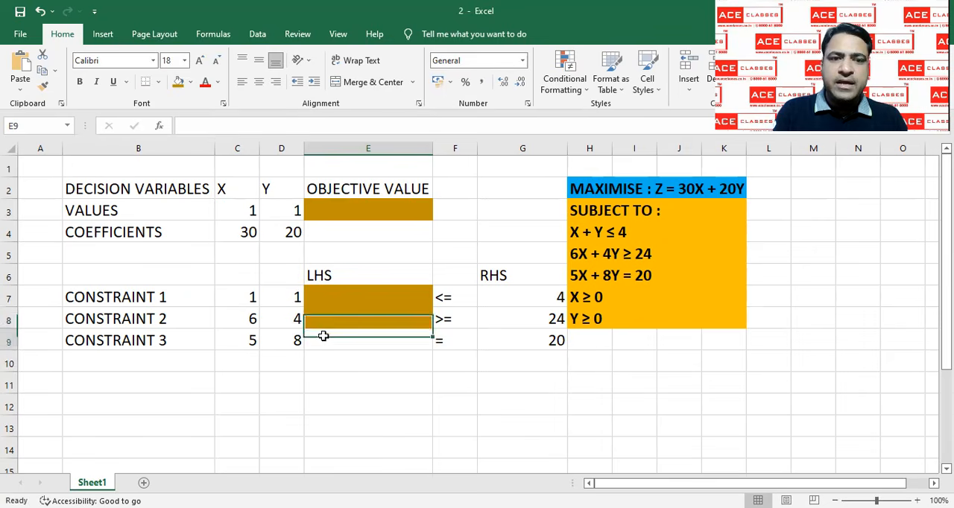
pyautogui.click(178, 82)
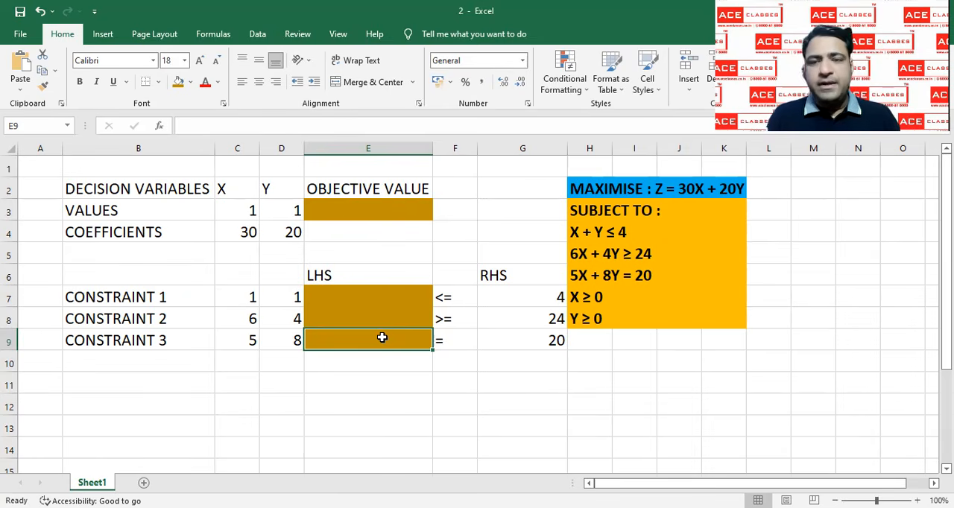
# Calculate the objective value in E3 with SUMPRODUCT of the variable values C3:D3 and the coefficients C4:D4
pyautogui.click(367, 208)
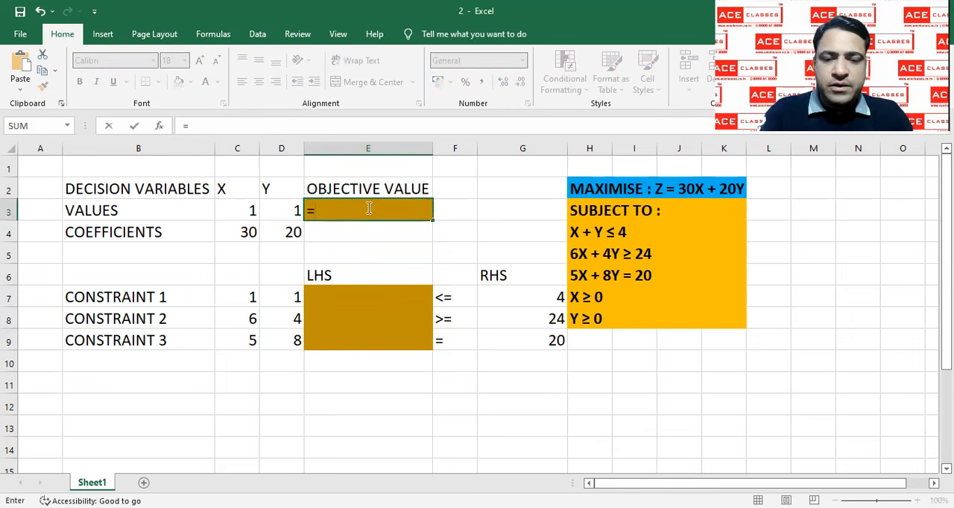
pyautogui.write('SUM')
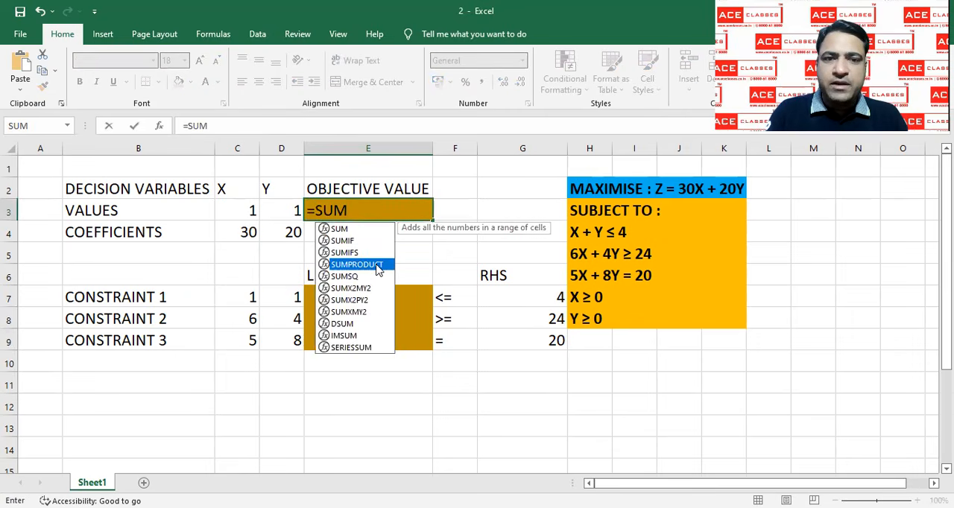
pyautogui.doubleClick(376, 264)
pyautogui.moveTo(230, 213); pyautogui.dragTo(267, 213)
pyautogui.write(',')
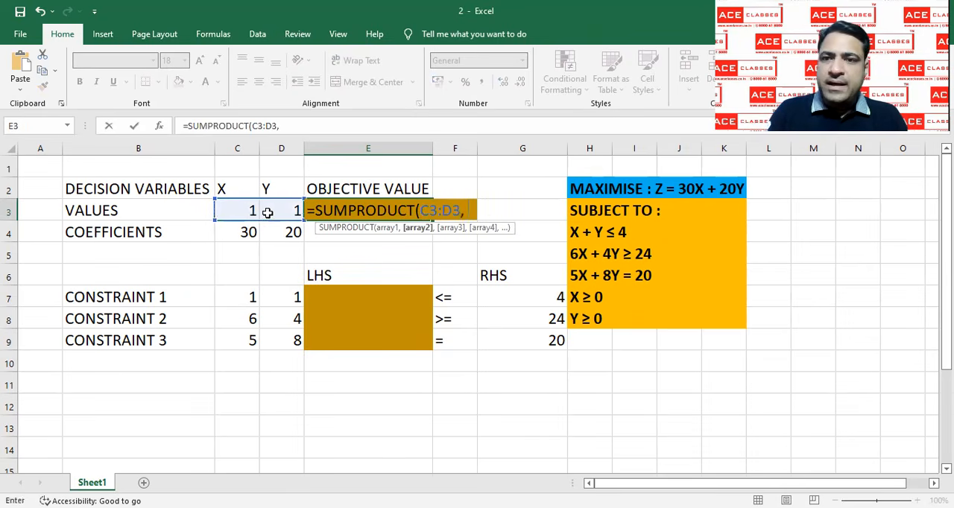
pyautogui.click(224, 234)
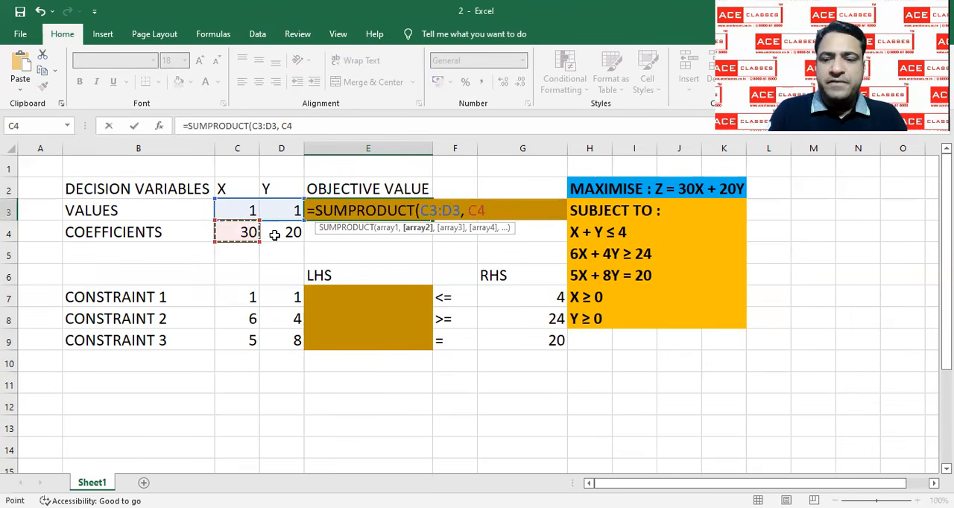
pyautogui.moveTo(274, 235); pyautogui.dragTo(276, 235)
pyautogui.press('Return')
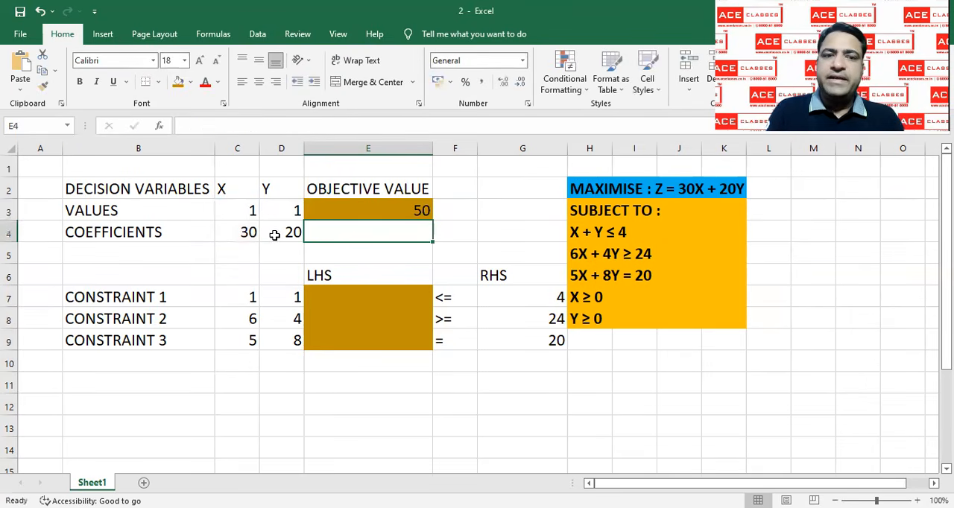
# Calculate the first constraint's LHS in E7 with SUMPRODUCT of the variable values C3:D3 and the coefficients C7:D7
pyautogui.click(332, 301)
pyautogui.write('=')
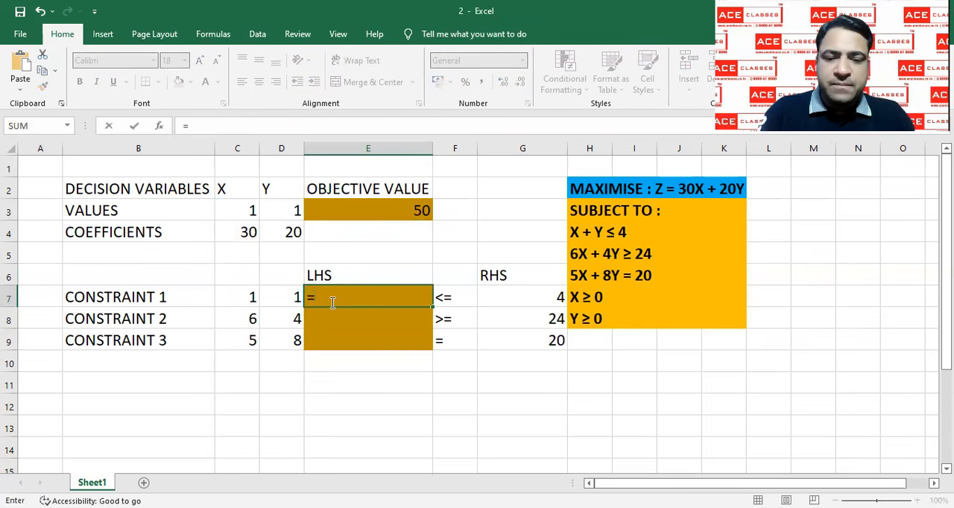
pyautogui.write('SUM')
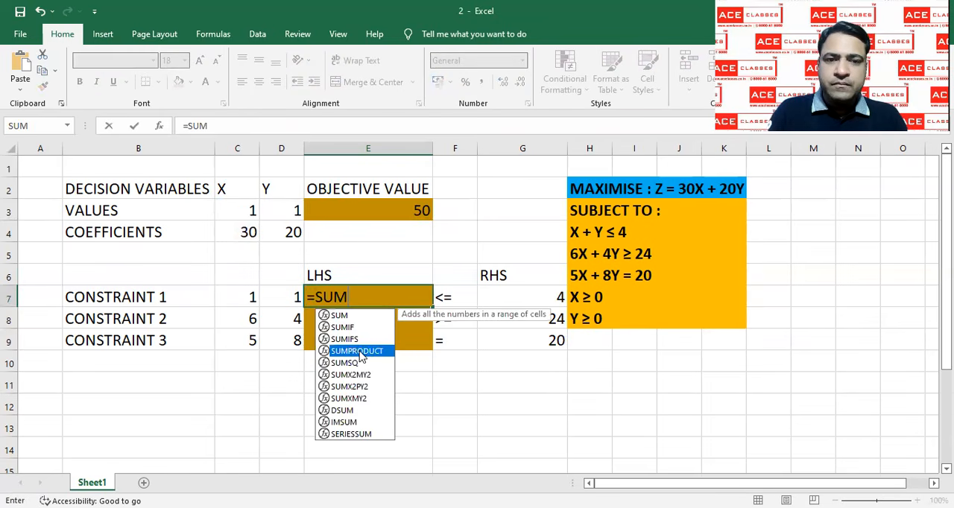
pyautogui.doubleClick(360, 350)
pyautogui.moveTo(249, 211); pyautogui.dragTo(276, 212)
pyautogui.write(',')
pyautogui.click(249, 297)
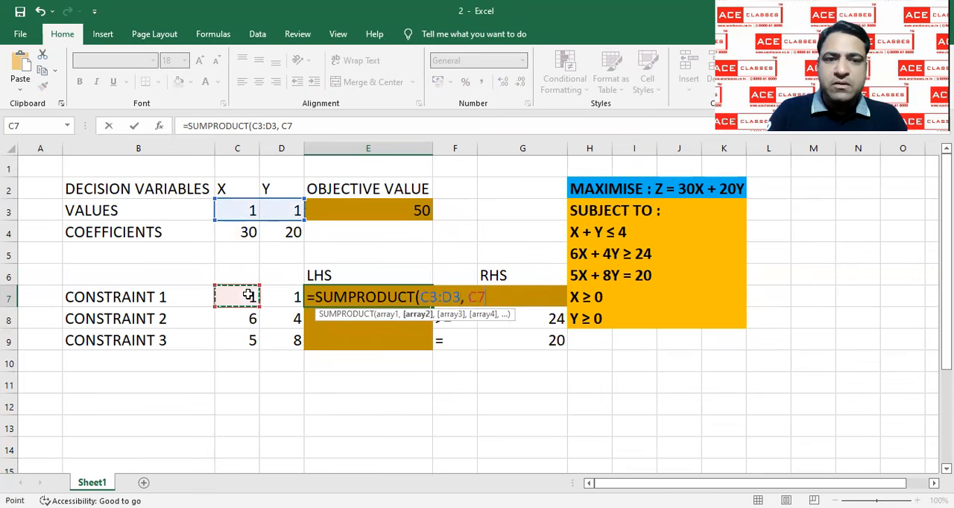
pyautogui.moveTo(278, 298); pyautogui.dragTo(278, 298)
pyautogui.press('Return')
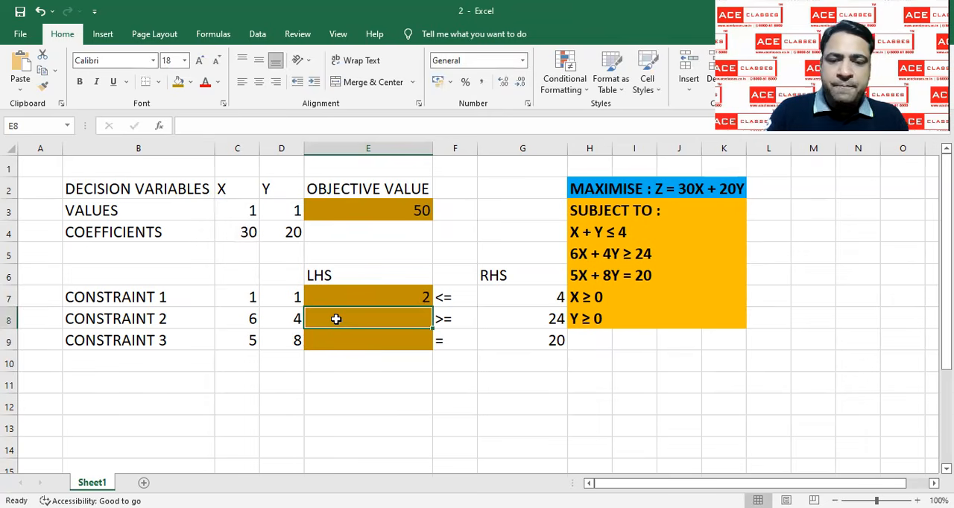
# Calculate the second constraint's LHS in E8 with SUMPRODUCT of the variable values C3:D3 and the coefficients C8:D8
pyautogui.write('=')
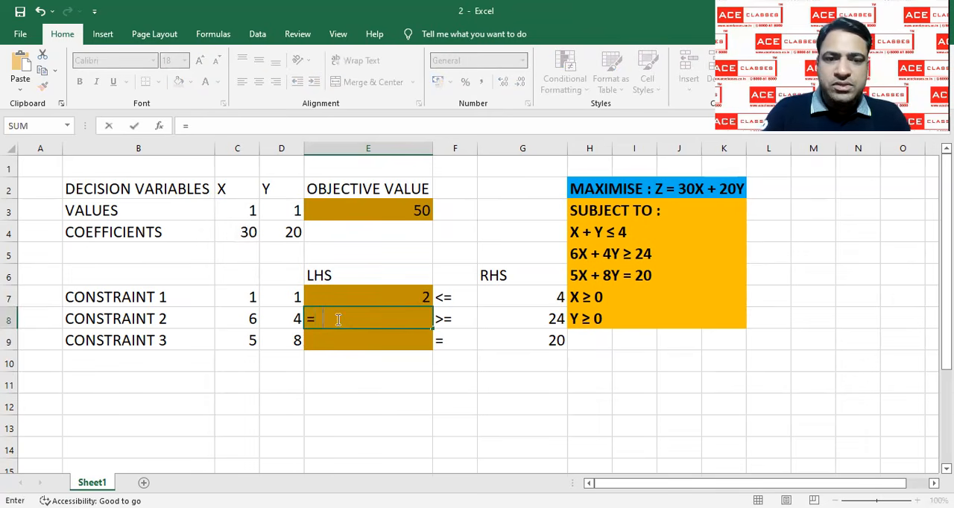
pyautogui.write('SUM')
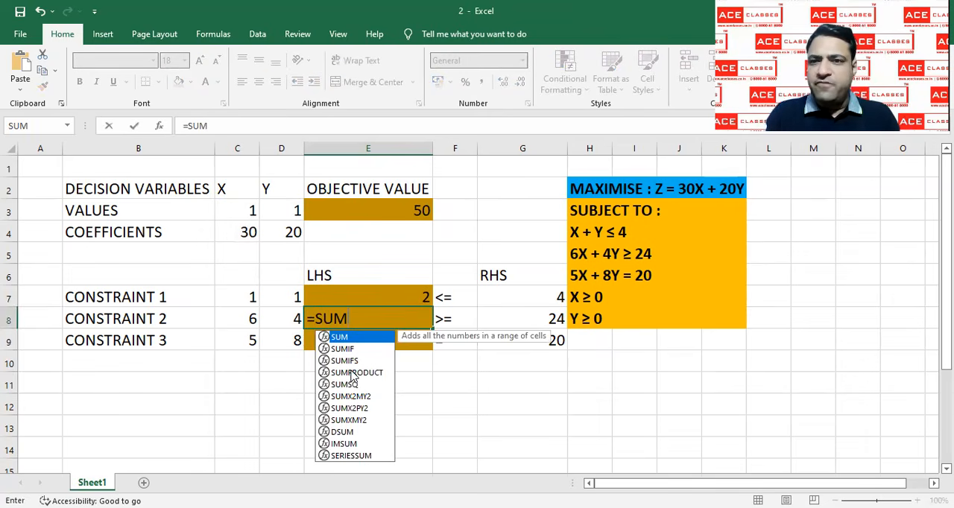
pyautogui.click(353, 379)
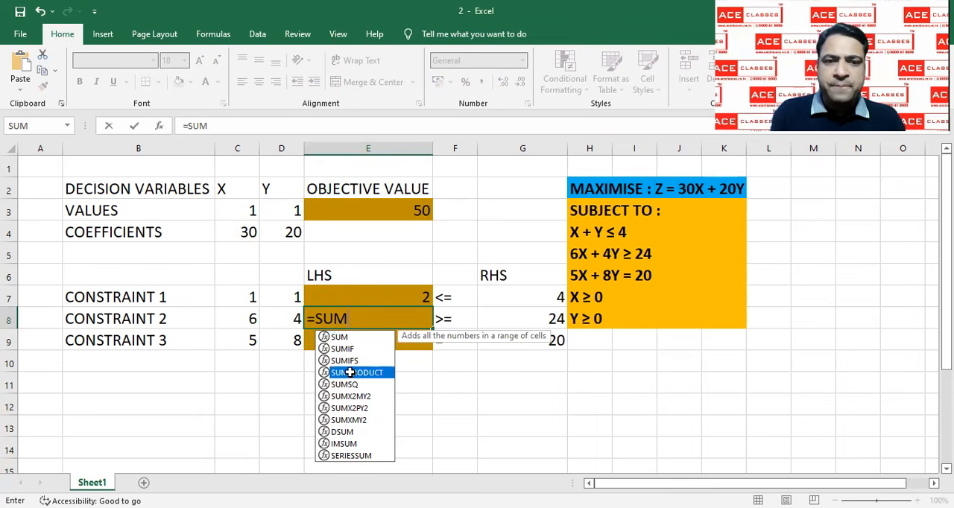
pyautogui.doubleClick(350, 372)
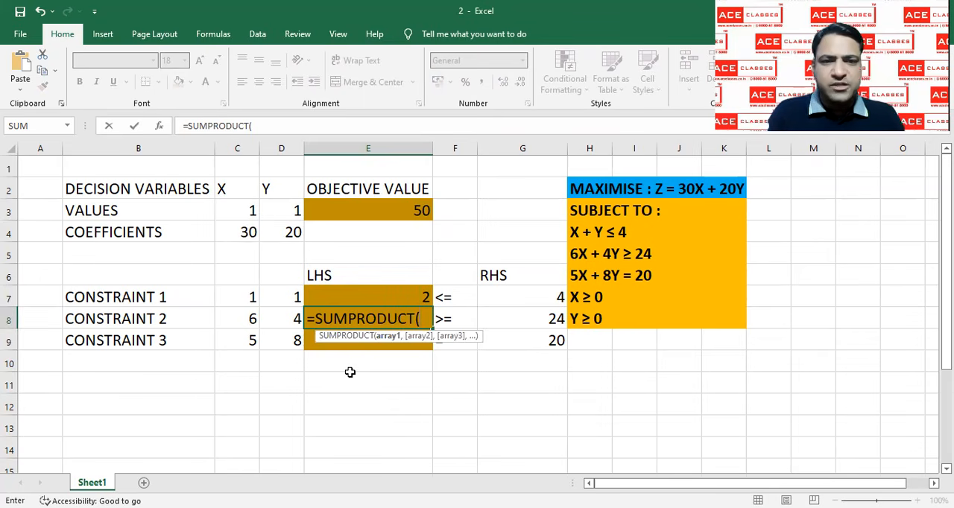
pyautogui.click(246, 214)
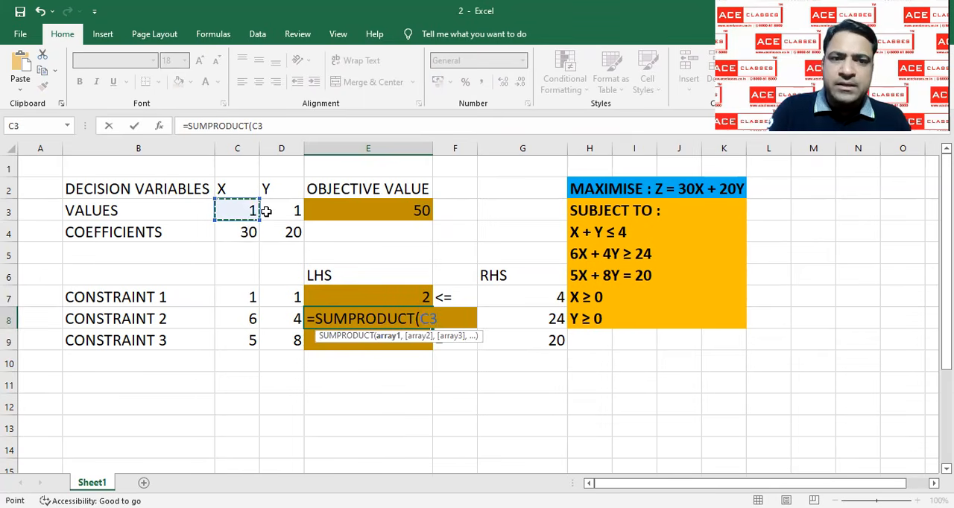
pyautogui.moveTo(265, 212); pyautogui.dragTo(270, 212)
pyautogui.write(',')
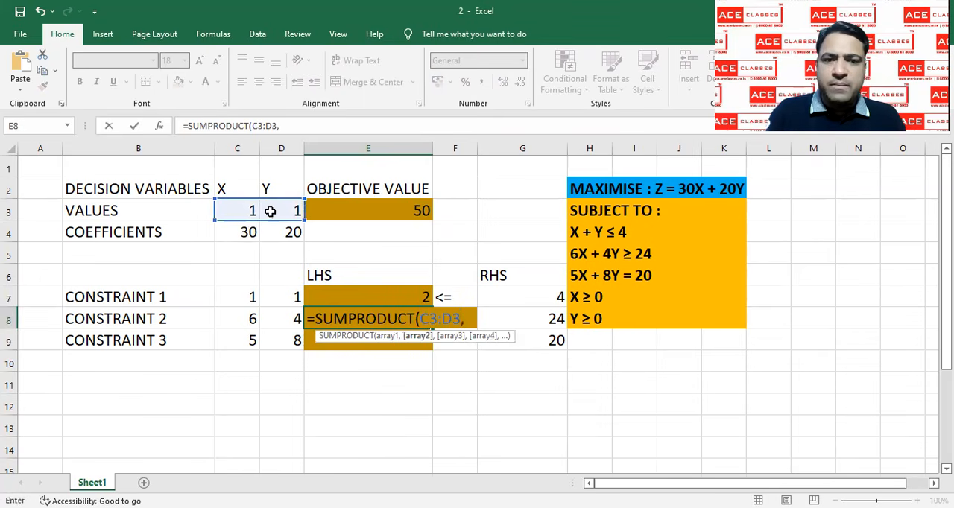
pyautogui.click(232, 317)
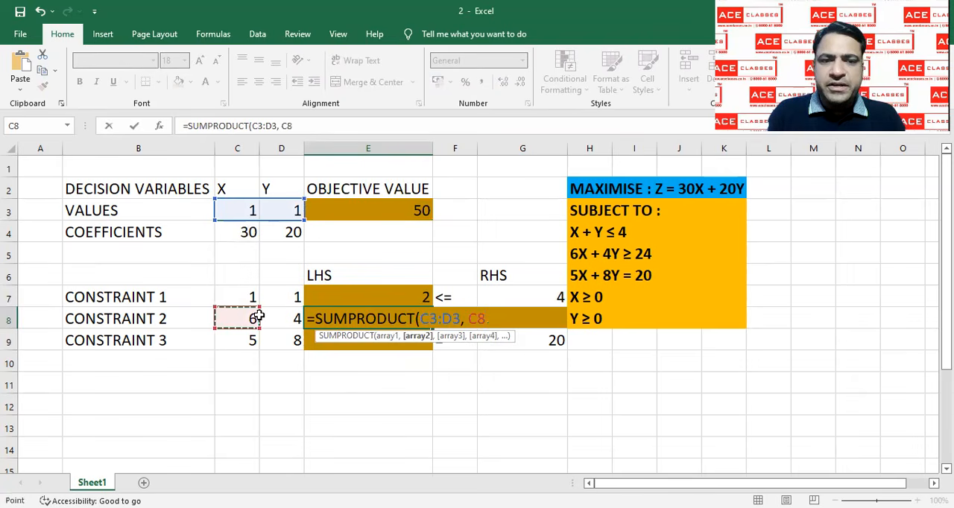
pyautogui.moveTo(269, 316); pyautogui.dragTo(287, 319)
pyautogui.press('Return')
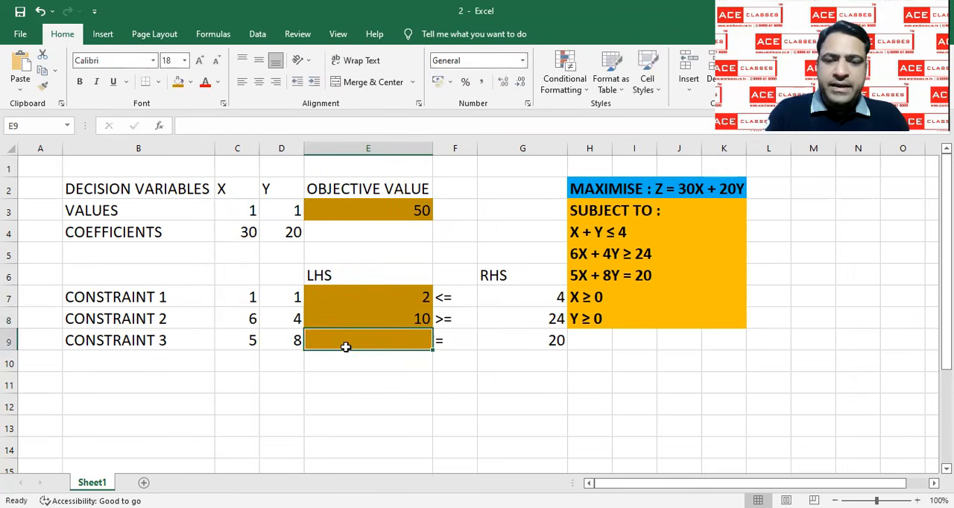
# Calculate the third constraint's LHS in E9 with SUMPRODUCT of the variable values C3:D3 and the coefficients C9:D9
pyautogui.write('=SUM')
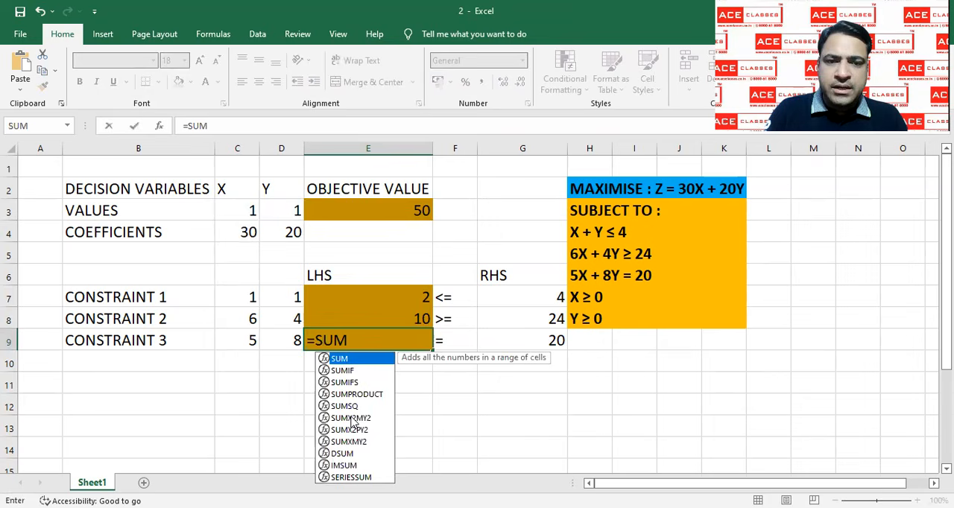
pyautogui.doubleClick(356, 396)
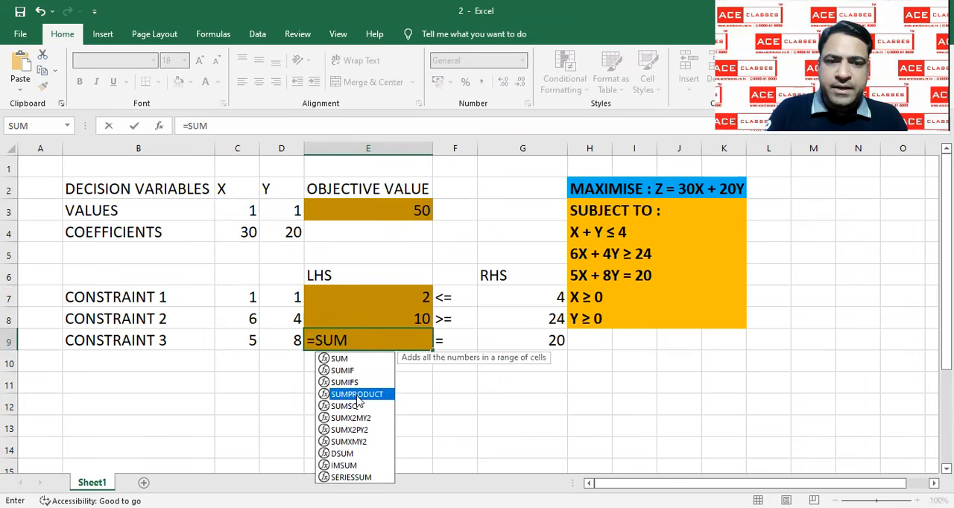
pyautogui.click(246, 211)
pyautogui.moveTo(267, 212); pyautogui.dragTo(268, 212)
pyautogui.write(',')
pyautogui.click(234, 340)
pyautogui.moveTo(234, 340); pyautogui.dragTo(269, 343)
pyautogui.press('Return')
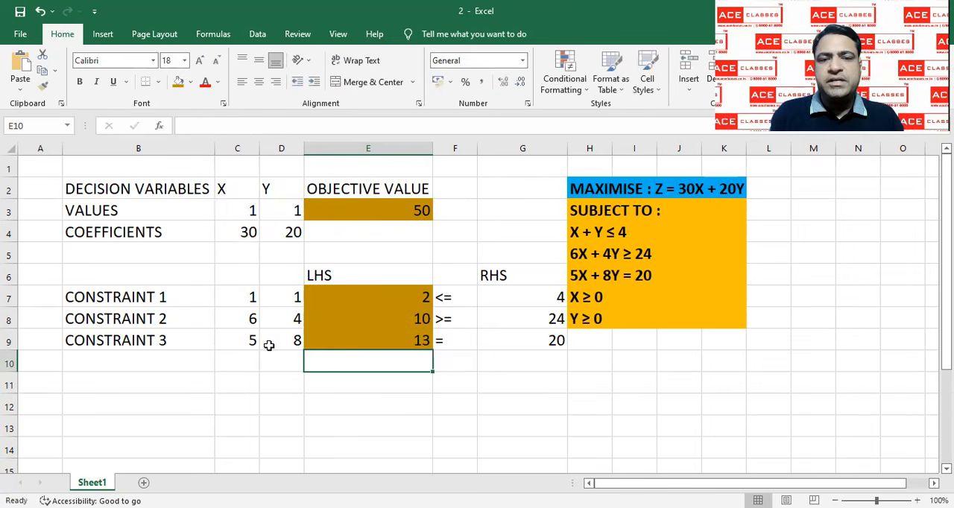
pyautogui.click(438, 417)
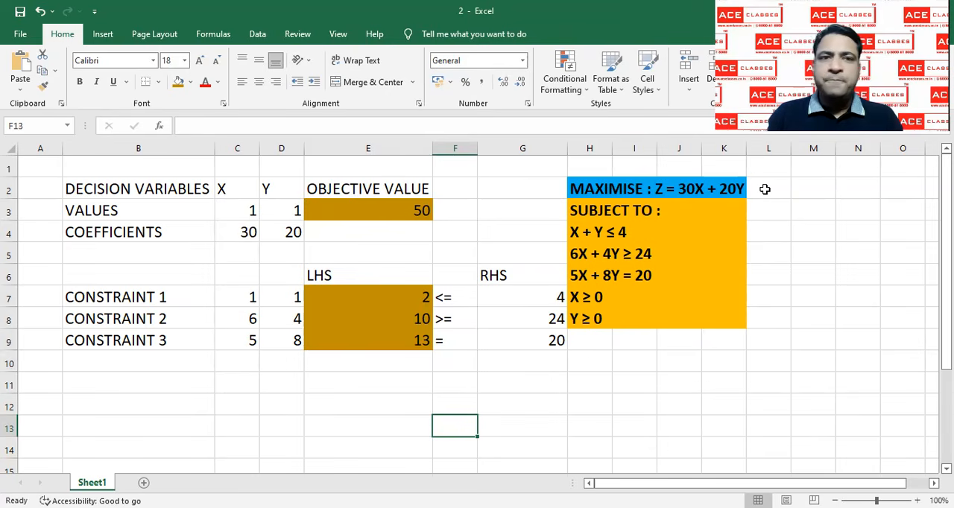
# Open Solver and set E3 as the objective cell and C3:D3 as the changing variable cells
pyautogui.click(258, 34)
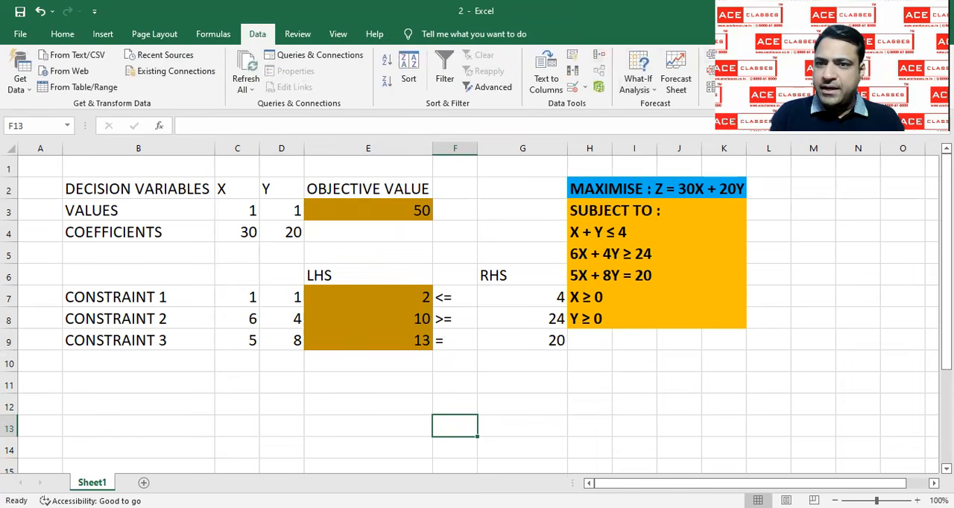
pyautogui.click(813, 55)
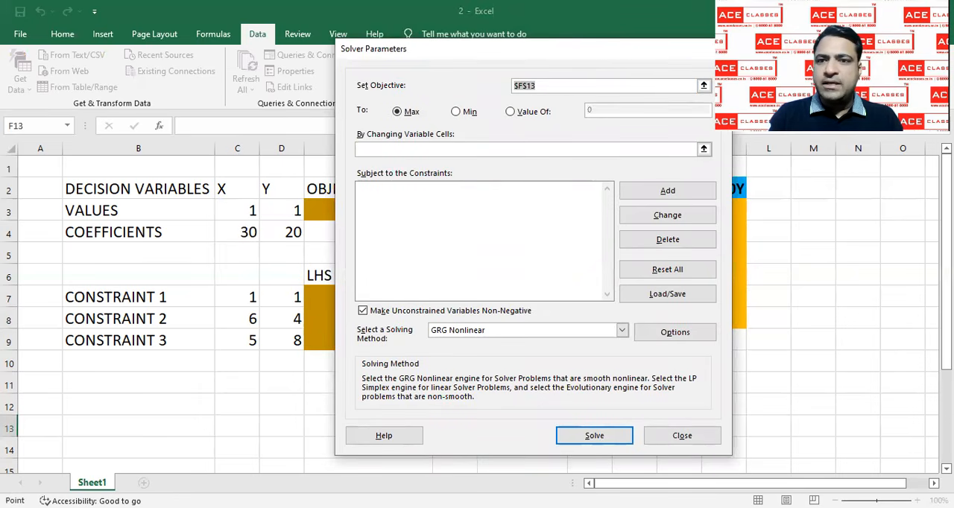
pyautogui.moveTo(432, 49); pyautogui.dragTo(649, 82)
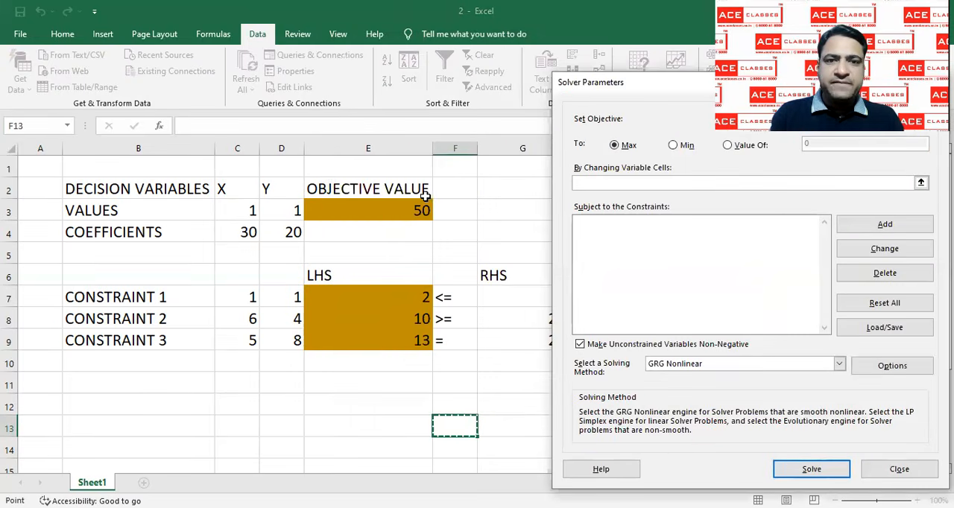
pyautogui.press('BackSpace')
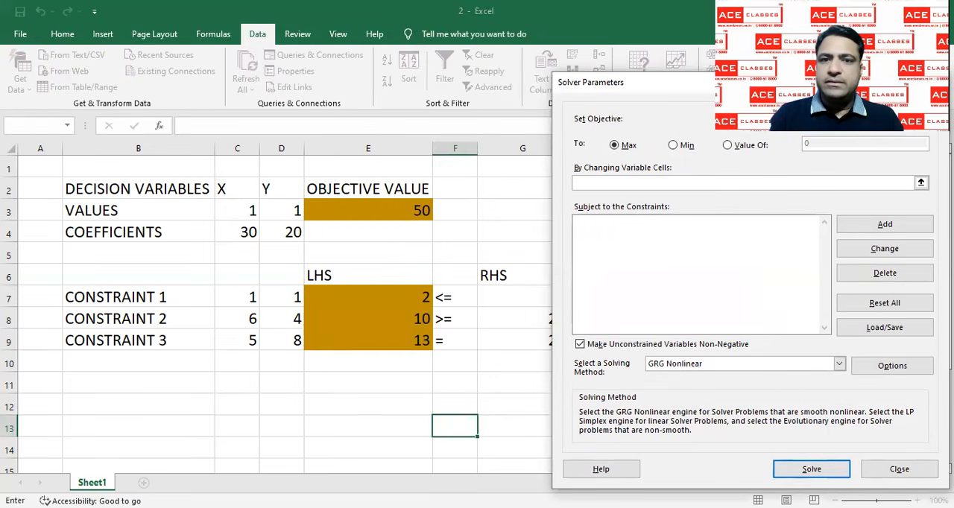
pyautogui.click(422, 208)
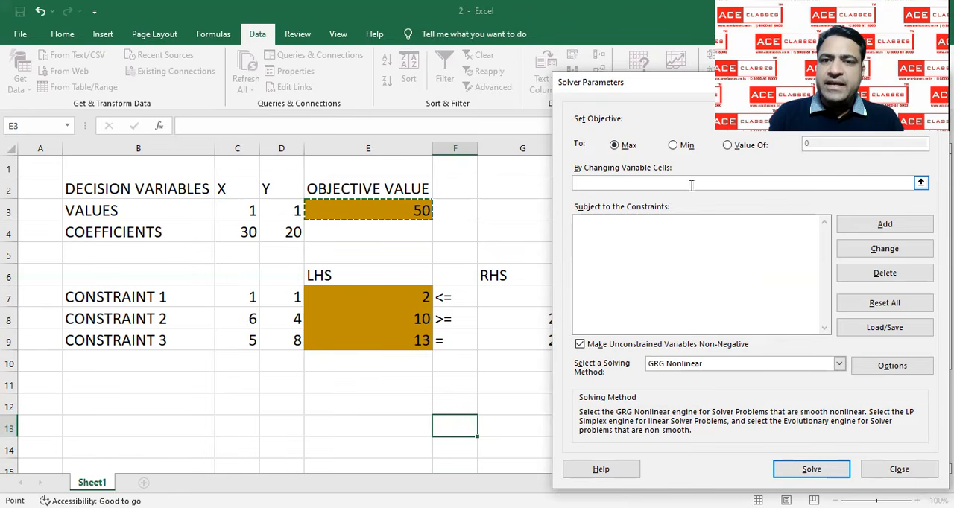
pyautogui.click(620, 184)
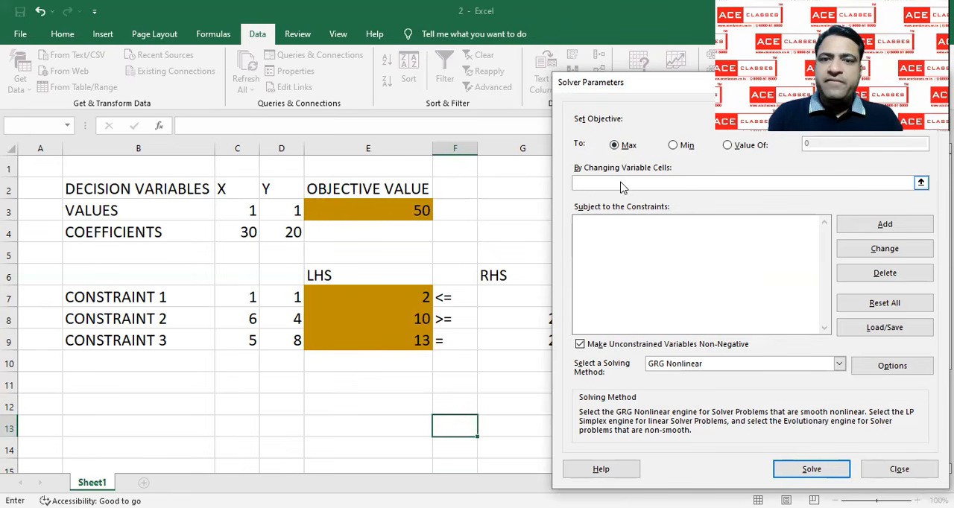
pyautogui.moveTo(225, 209); pyautogui.dragTo(287, 211)
# Add the first Solver constraint, requiring the LHS in E7 to be <= the RHS in G7
pyautogui.click(606, 234)
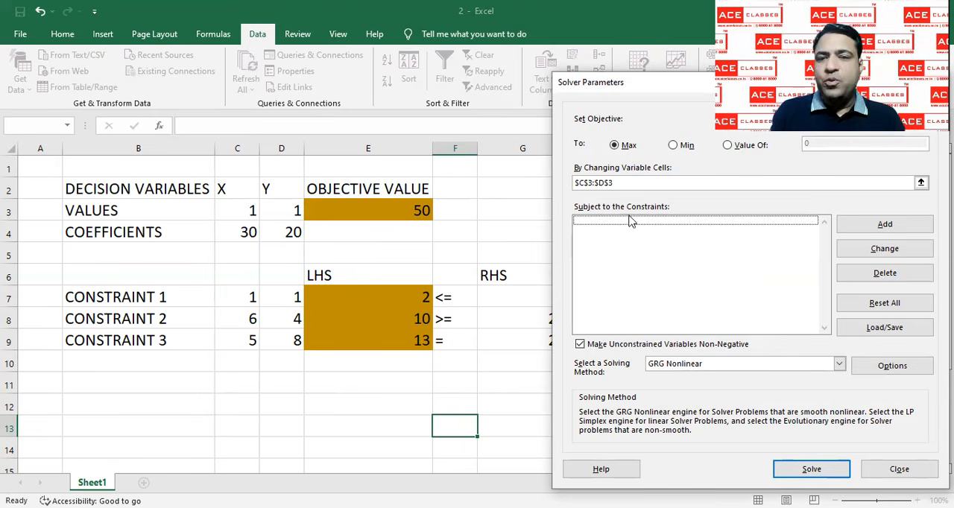
pyautogui.press('Tab')
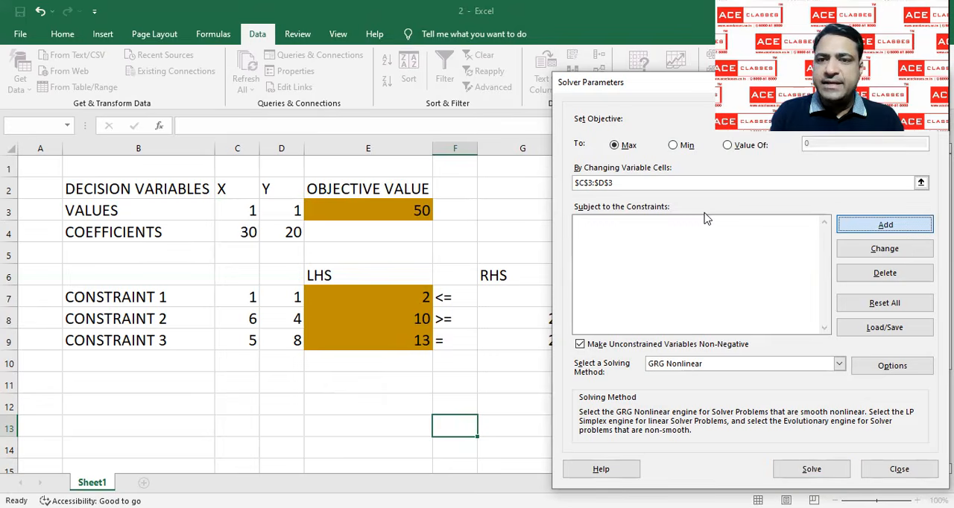
pyautogui.press('Return')
pyautogui.click(417, 296)
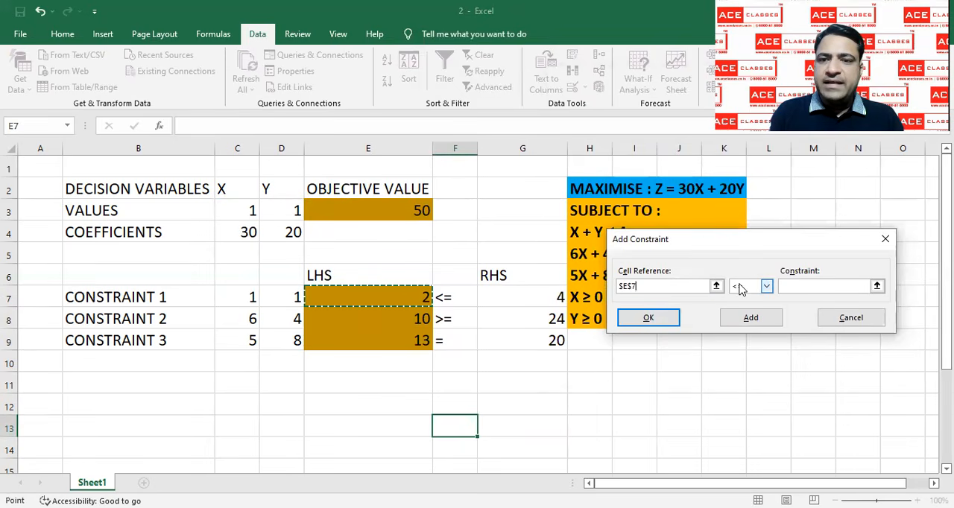
pyautogui.click(817, 286)
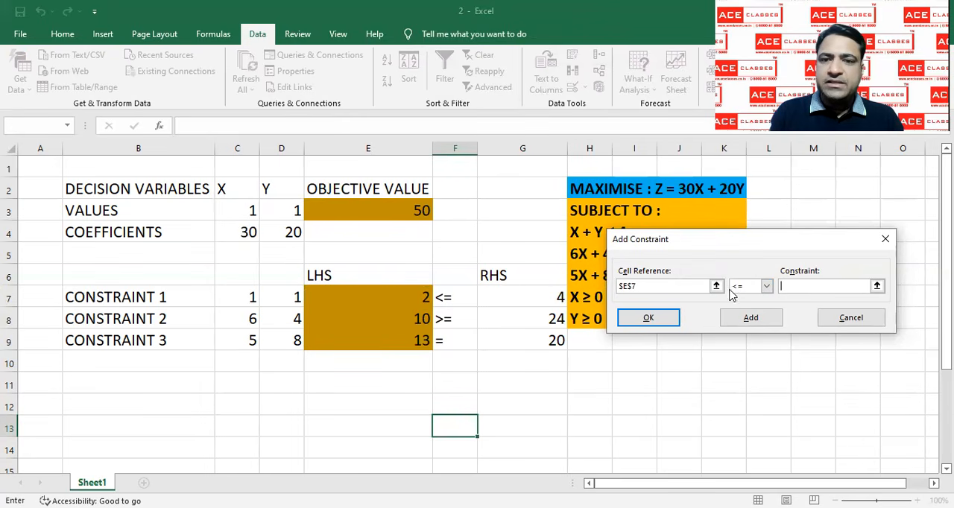
pyautogui.click(549, 296)
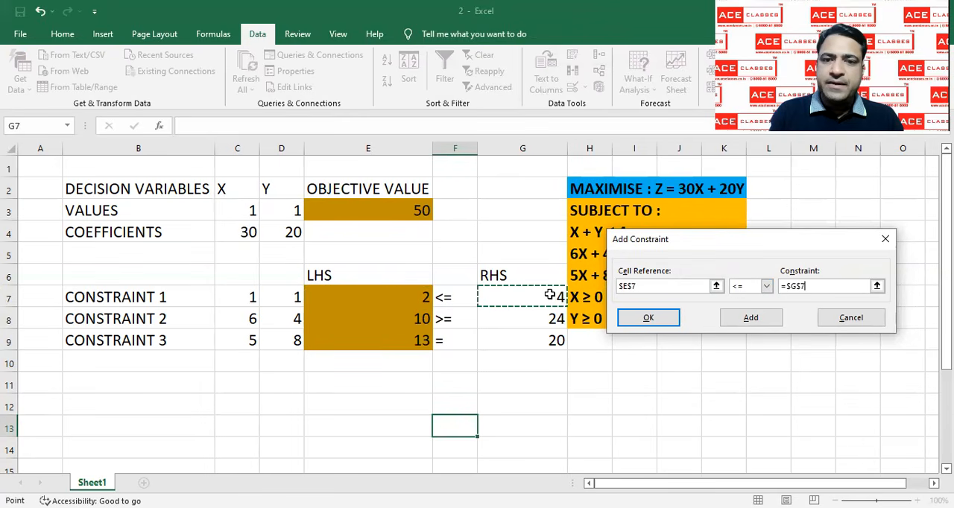
pyautogui.click(659, 314)
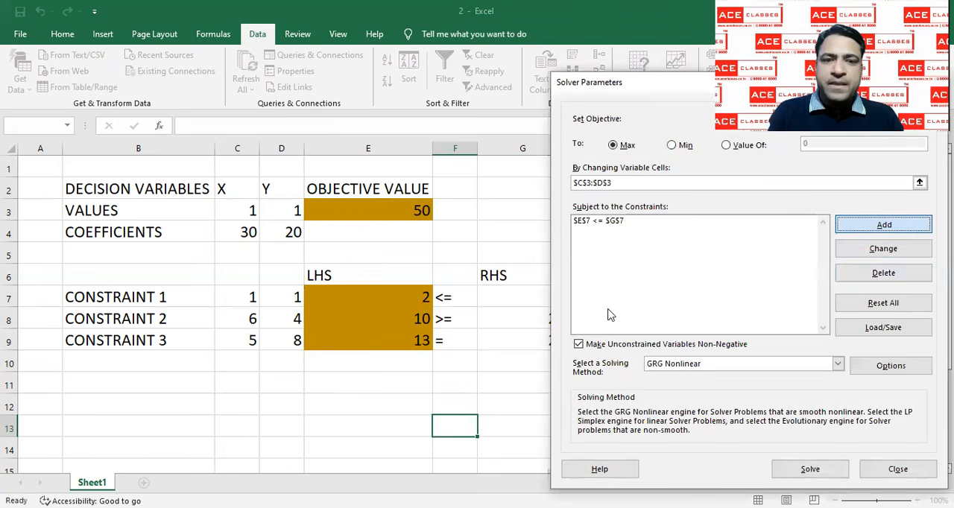
# Add the second Solver constraint, requiring the LHS in E8 to be >= the RHS in G8
pyautogui.press('Return')
pyautogui.click(422, 318)
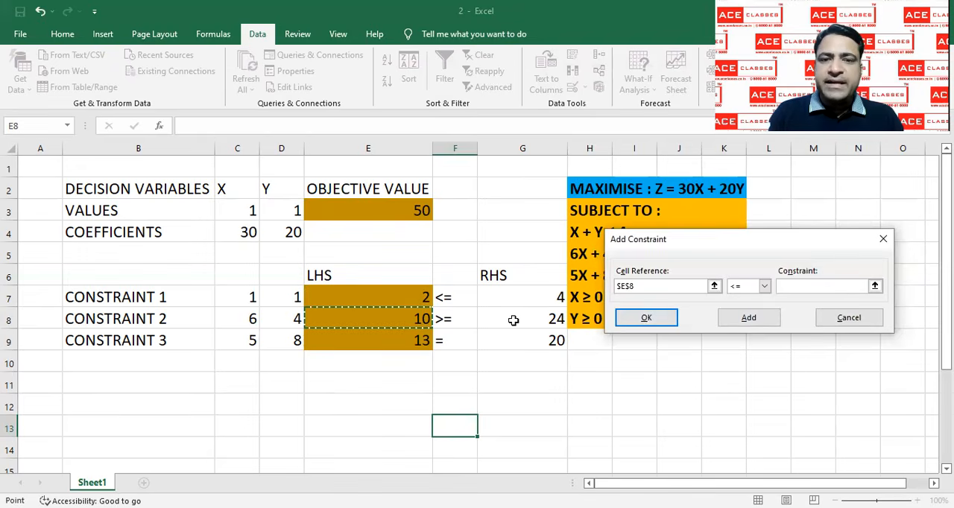
pyautogui.click(755, 287)
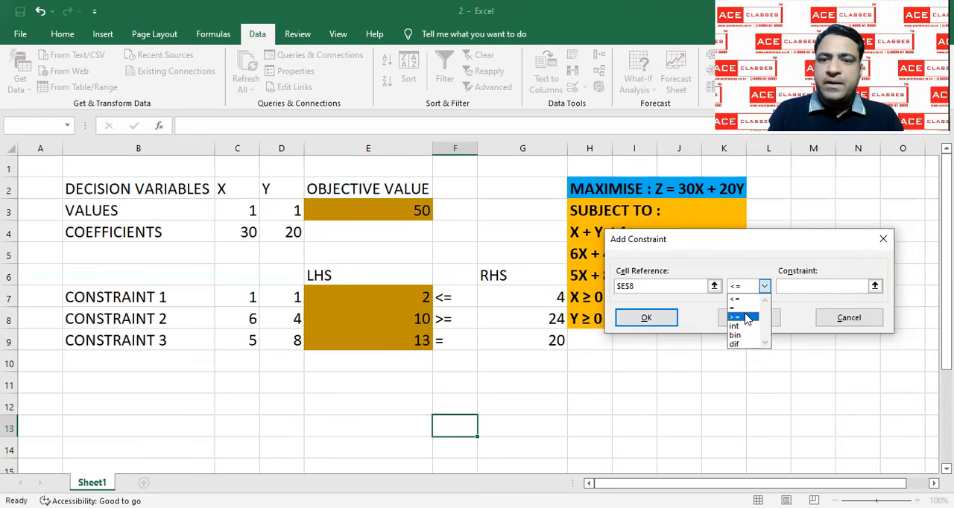
pyautogui.click(746, 319)
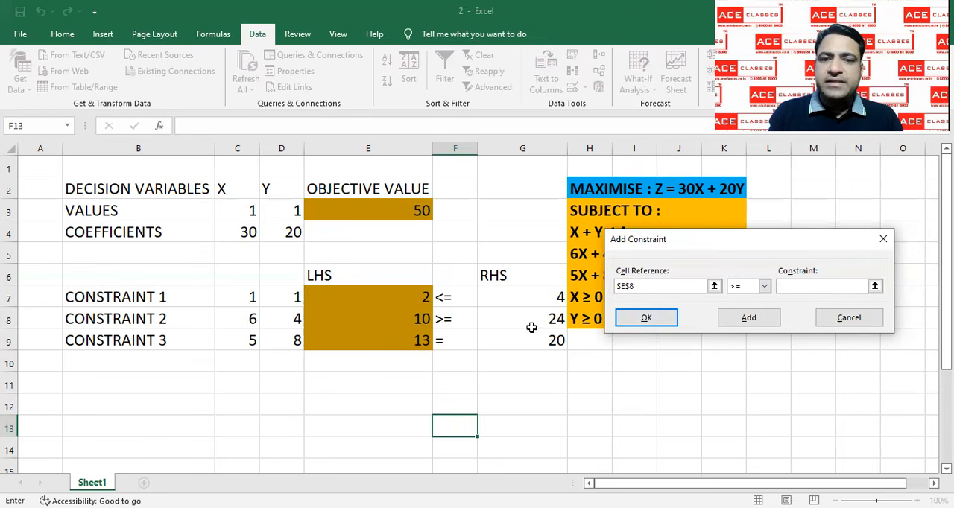
pyautogui.click(534, 321)
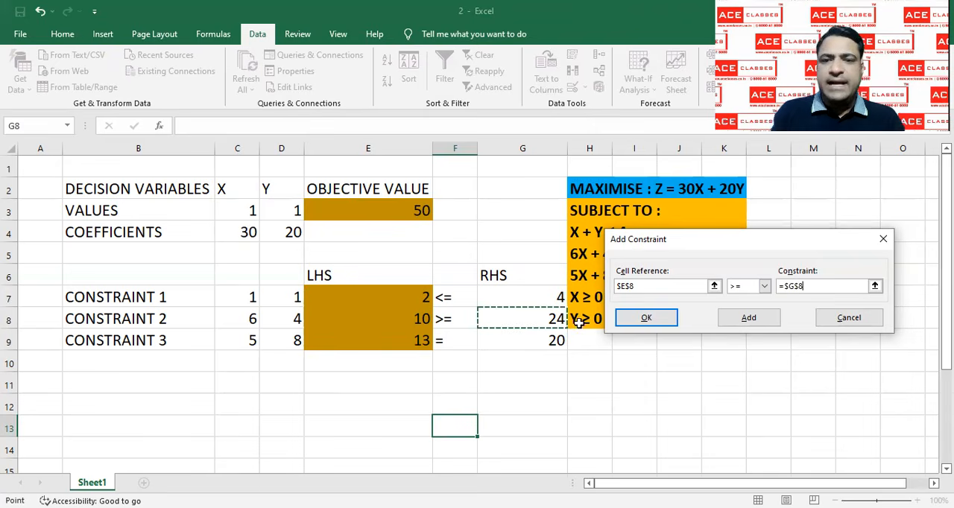
pyautogui.click(631, 320)
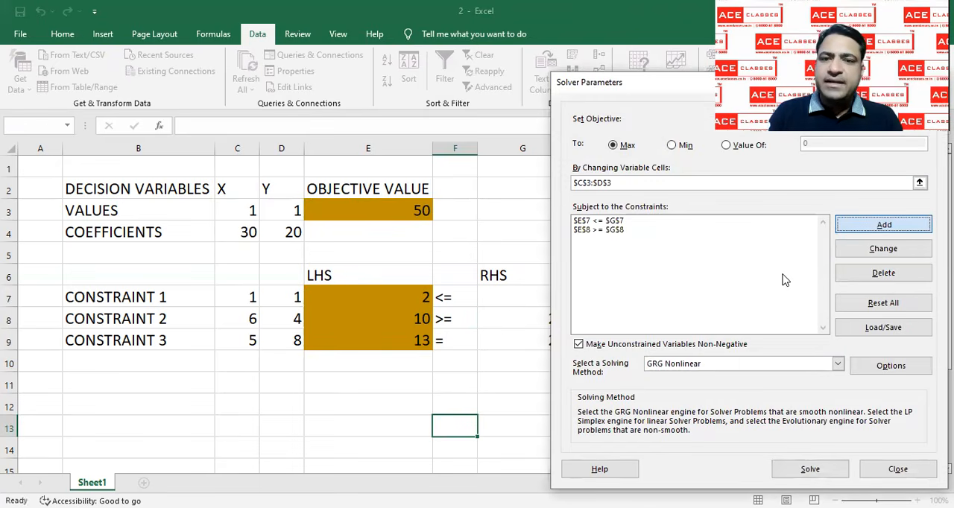
# Add the third Solver constraint, requiring the LHS in E9 to be = the RHS in G9
pyautogui.press('Return')
pyautogui.click(426, 341)
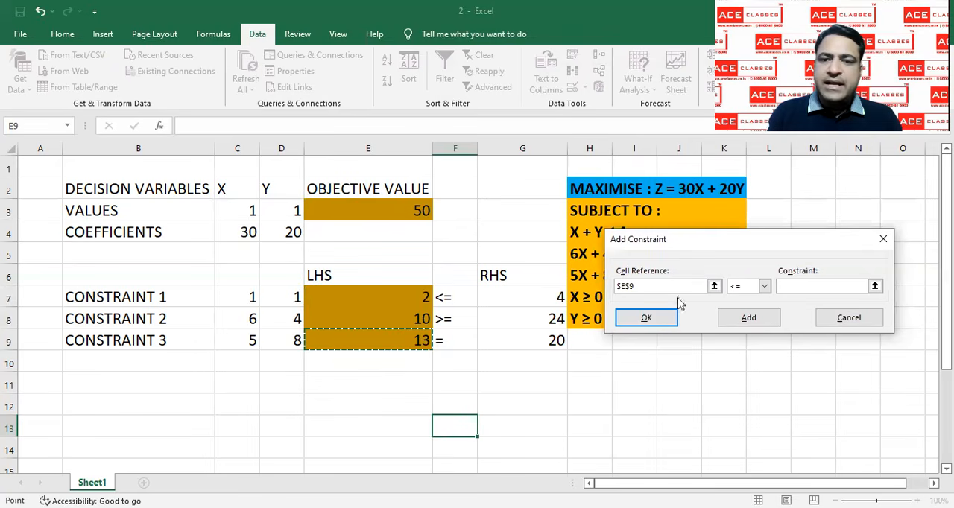
pyautogui.click(765, 287)
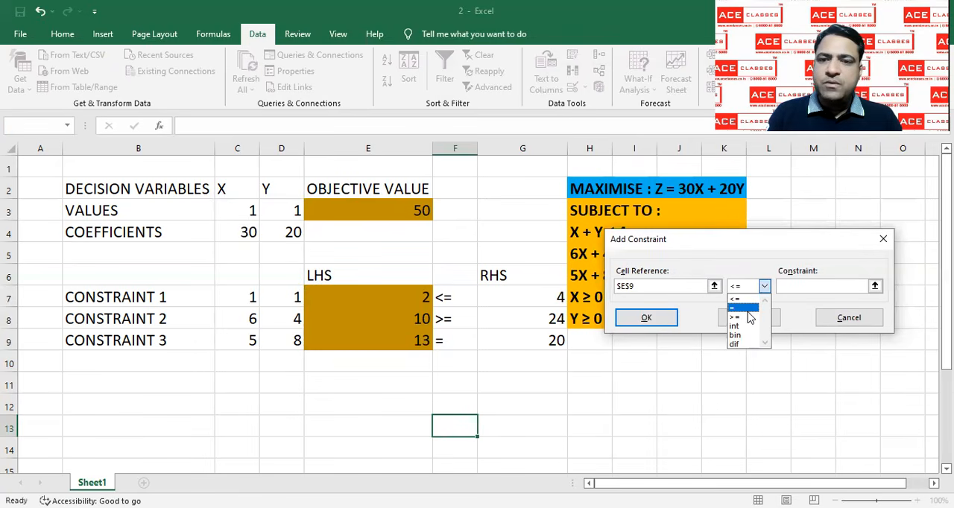
pyautogui.click(750, 318)
pyautogui.click(552, 340)
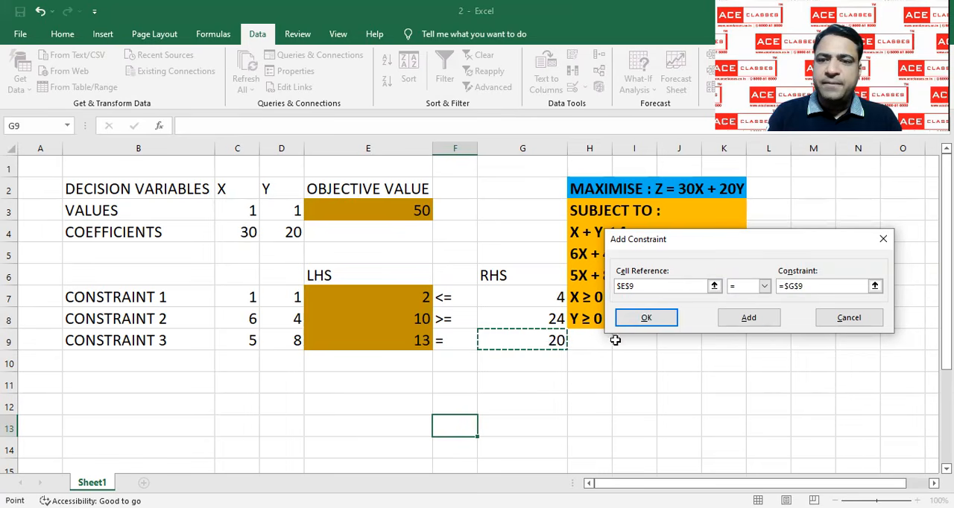
pyautogui.click(662, 321)
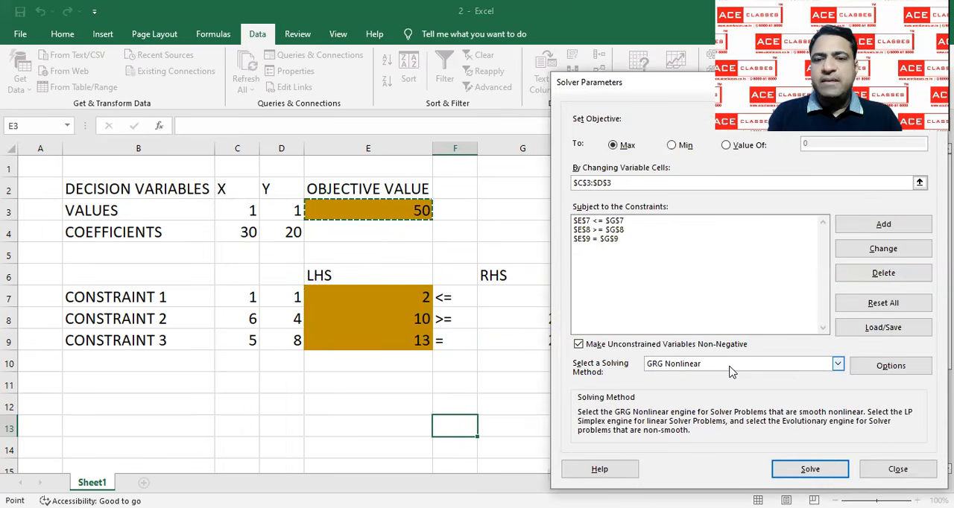
# Choose Simplex LP as the solving method and solve the model
pyautogui.click(730, 366)
pyautogui.click(727, 386)
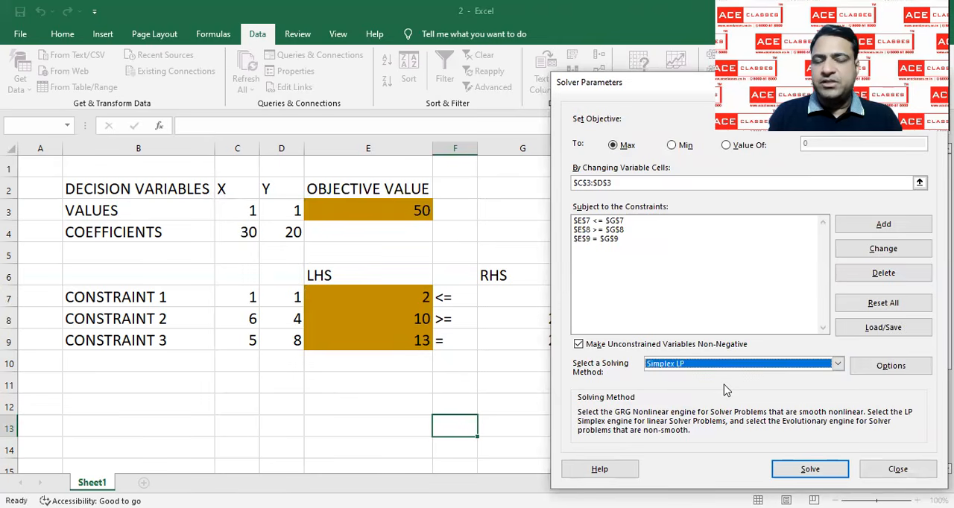
pyautogui.click(806, 471)
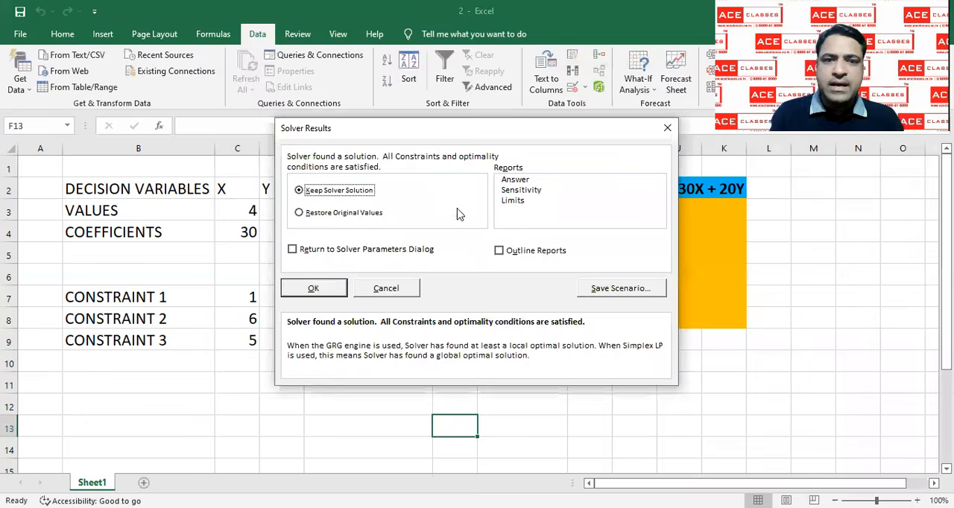
# Keep the Solver solution and generate the Answer, Sensitivity and Limits reports
pyautogui.click(517, 182)
pyautogui.click(518, 190)
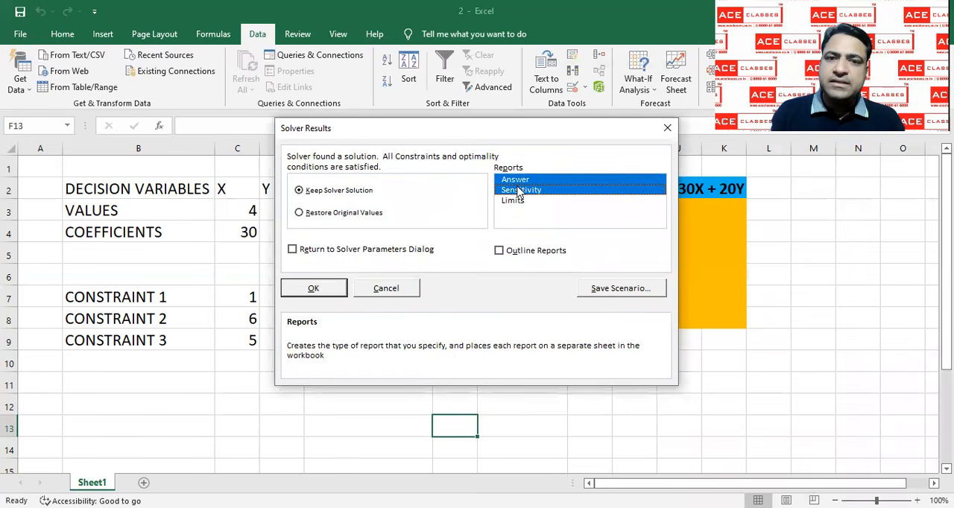
pyautogui.click(519, 202)
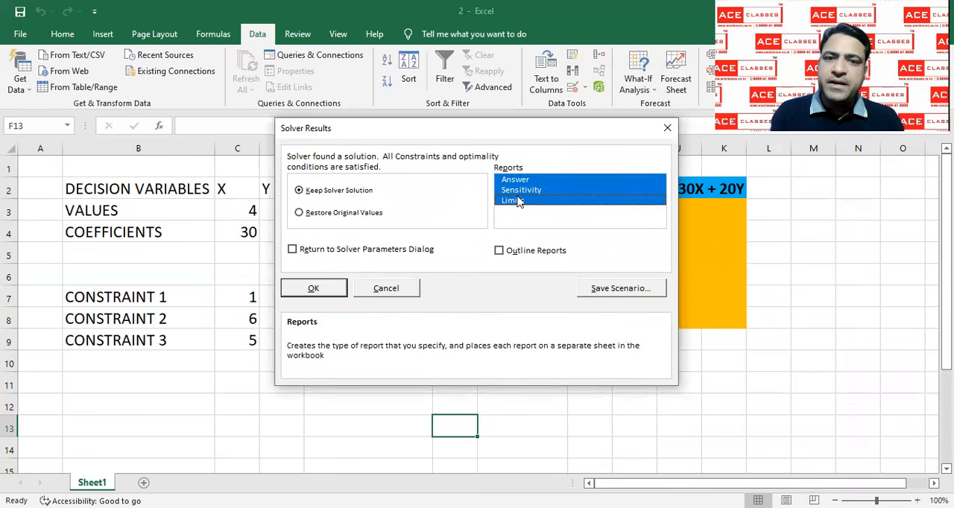
pyautogui.click(312, 290)
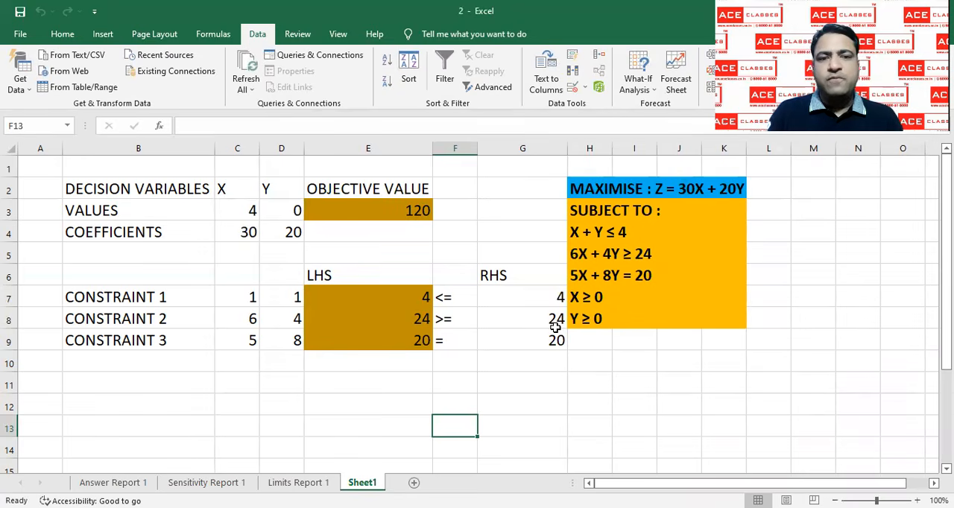
# Examine the solved X and Y values, the objective value and the constraint rows on Sheet1
pyautogui.moveTo(222, 191); pyautogui.dragTo(289, 210)
pyautogui.click(367, 189)
pyautogui.moveTo(367, 189); pyautogui.dragTo(366, 202)
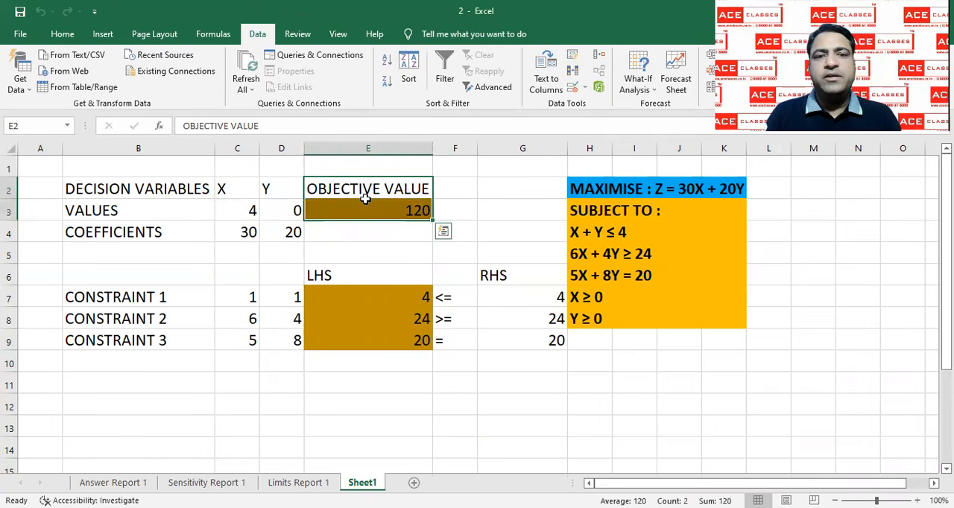
pyautogui.click(541, 368)
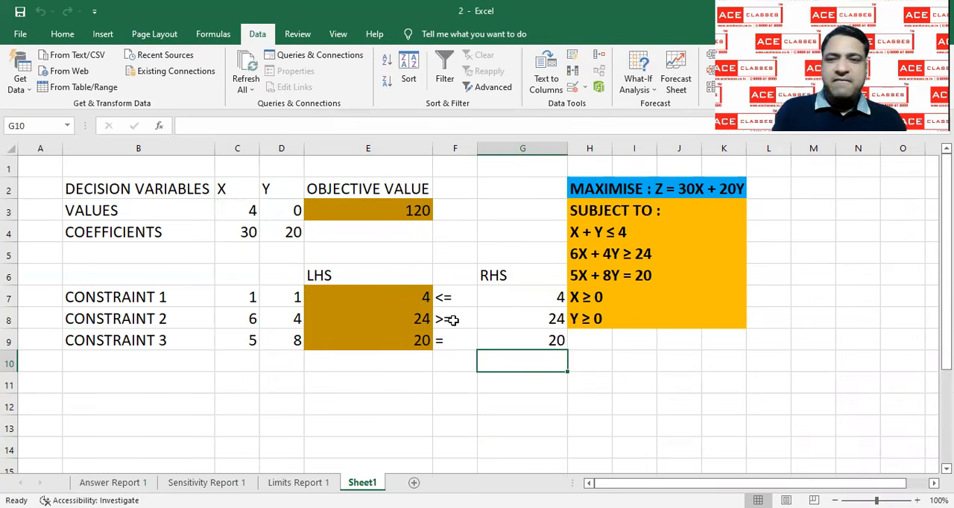
pyautogui.click(446, 349)
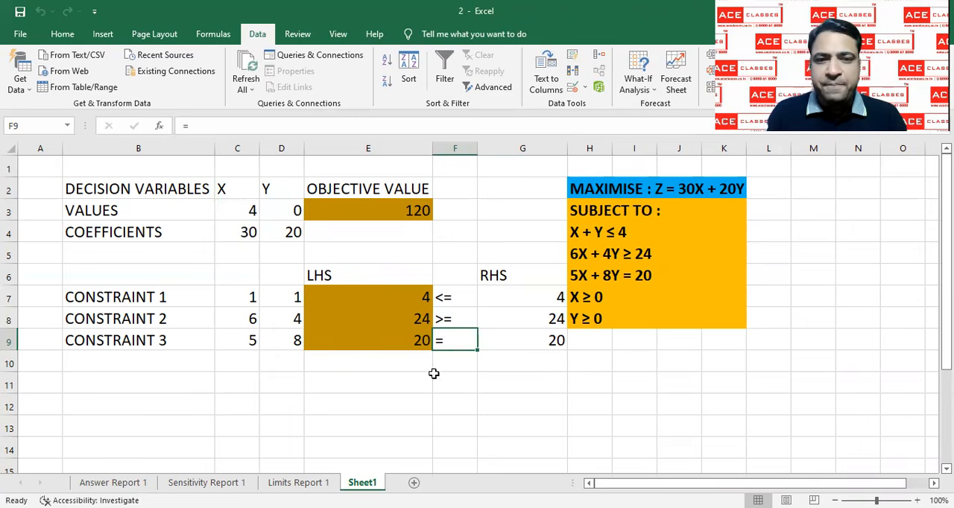
pyautogui.click(435, 379)
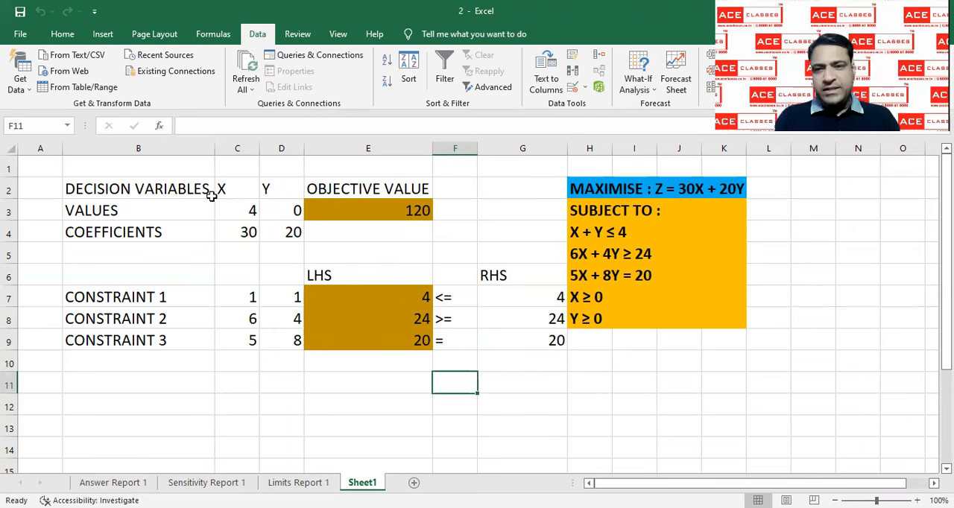